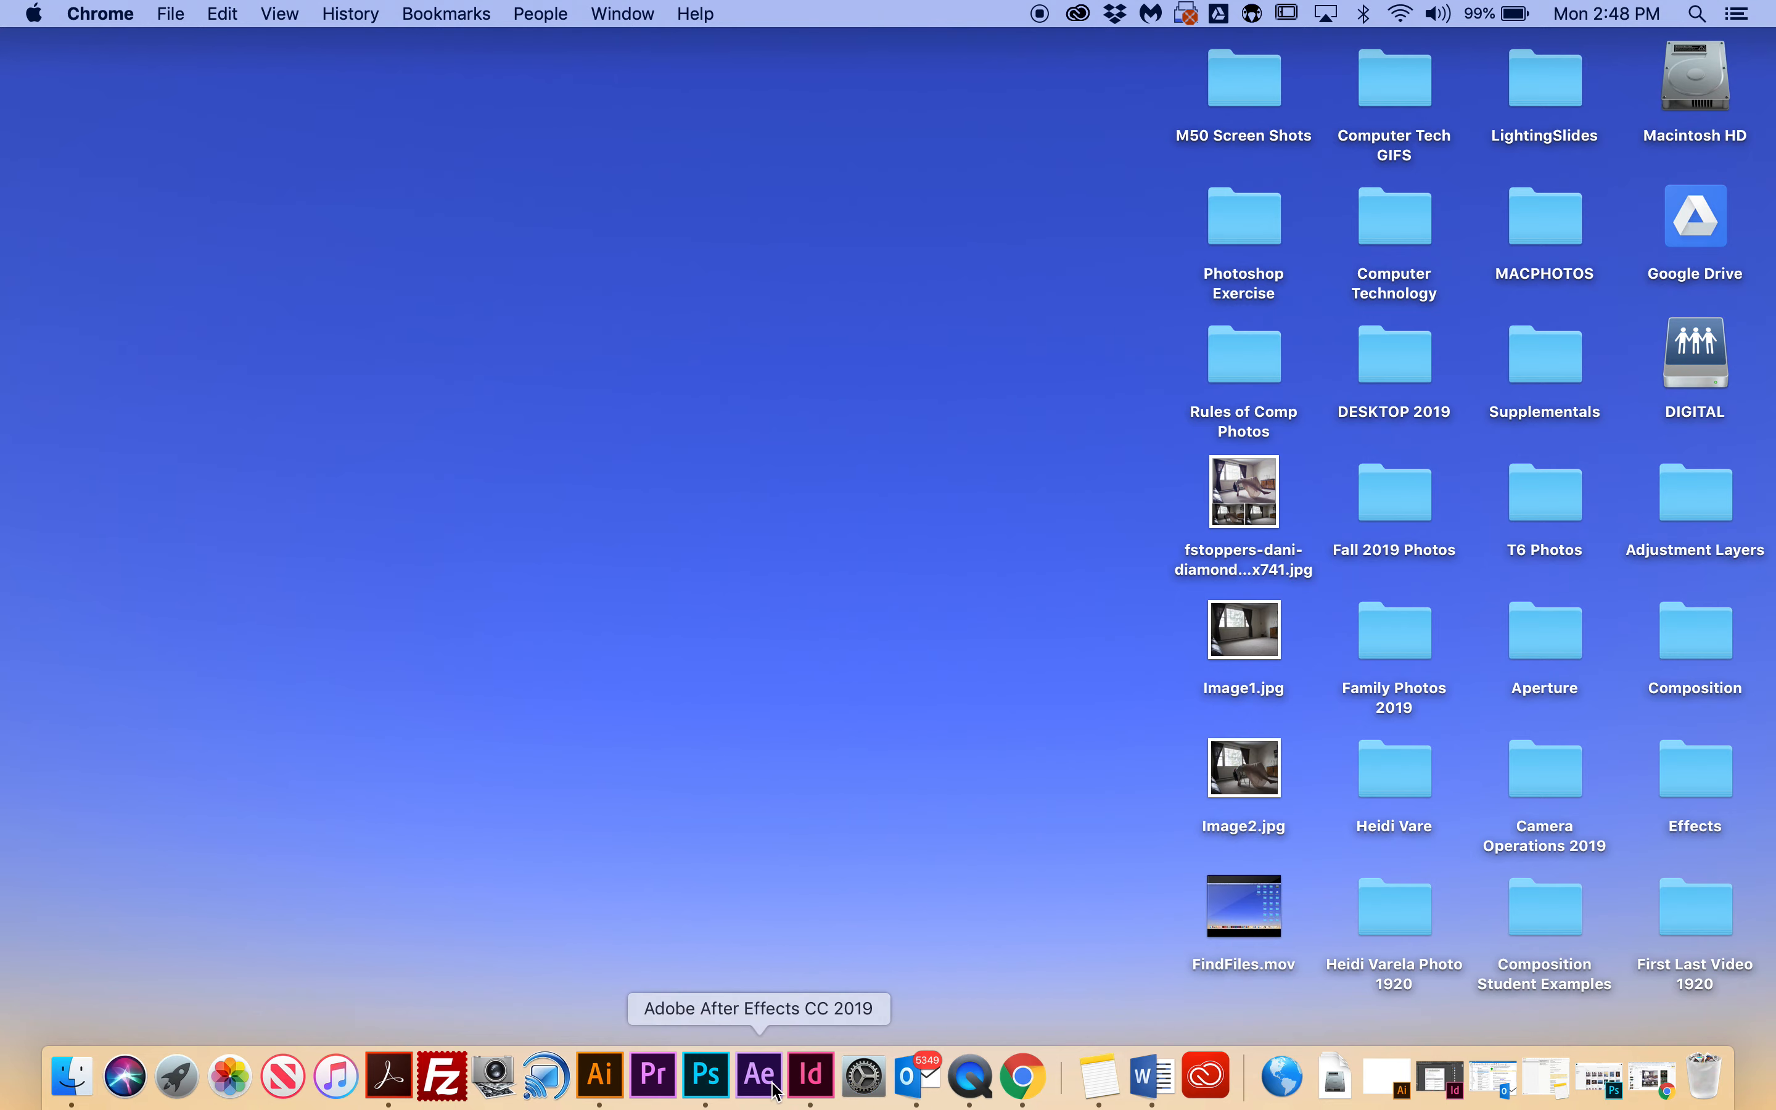
# - Switch to Photoshop and load Image1.jpg and Image2.jpg from the Desktop into one document with Load Files into Stack
pyautogui.click(706, 1076)
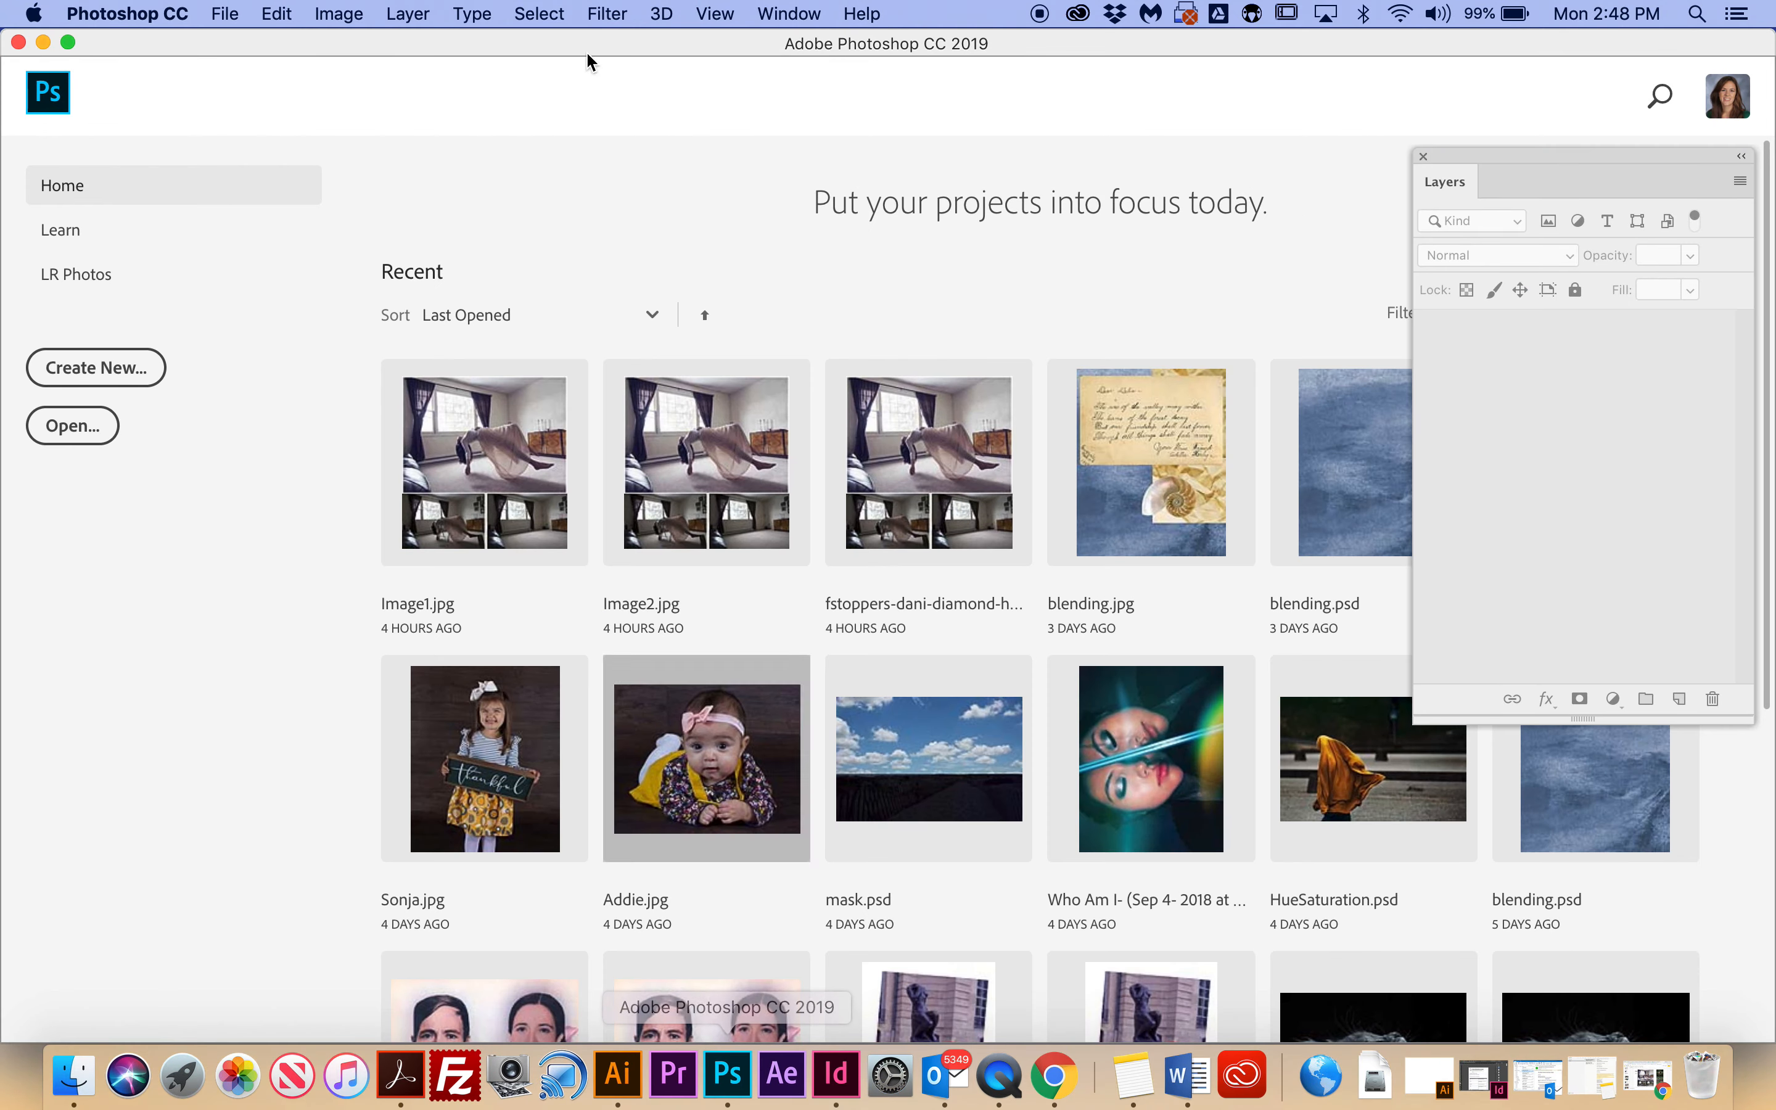
pyautogui.click(233, 16)
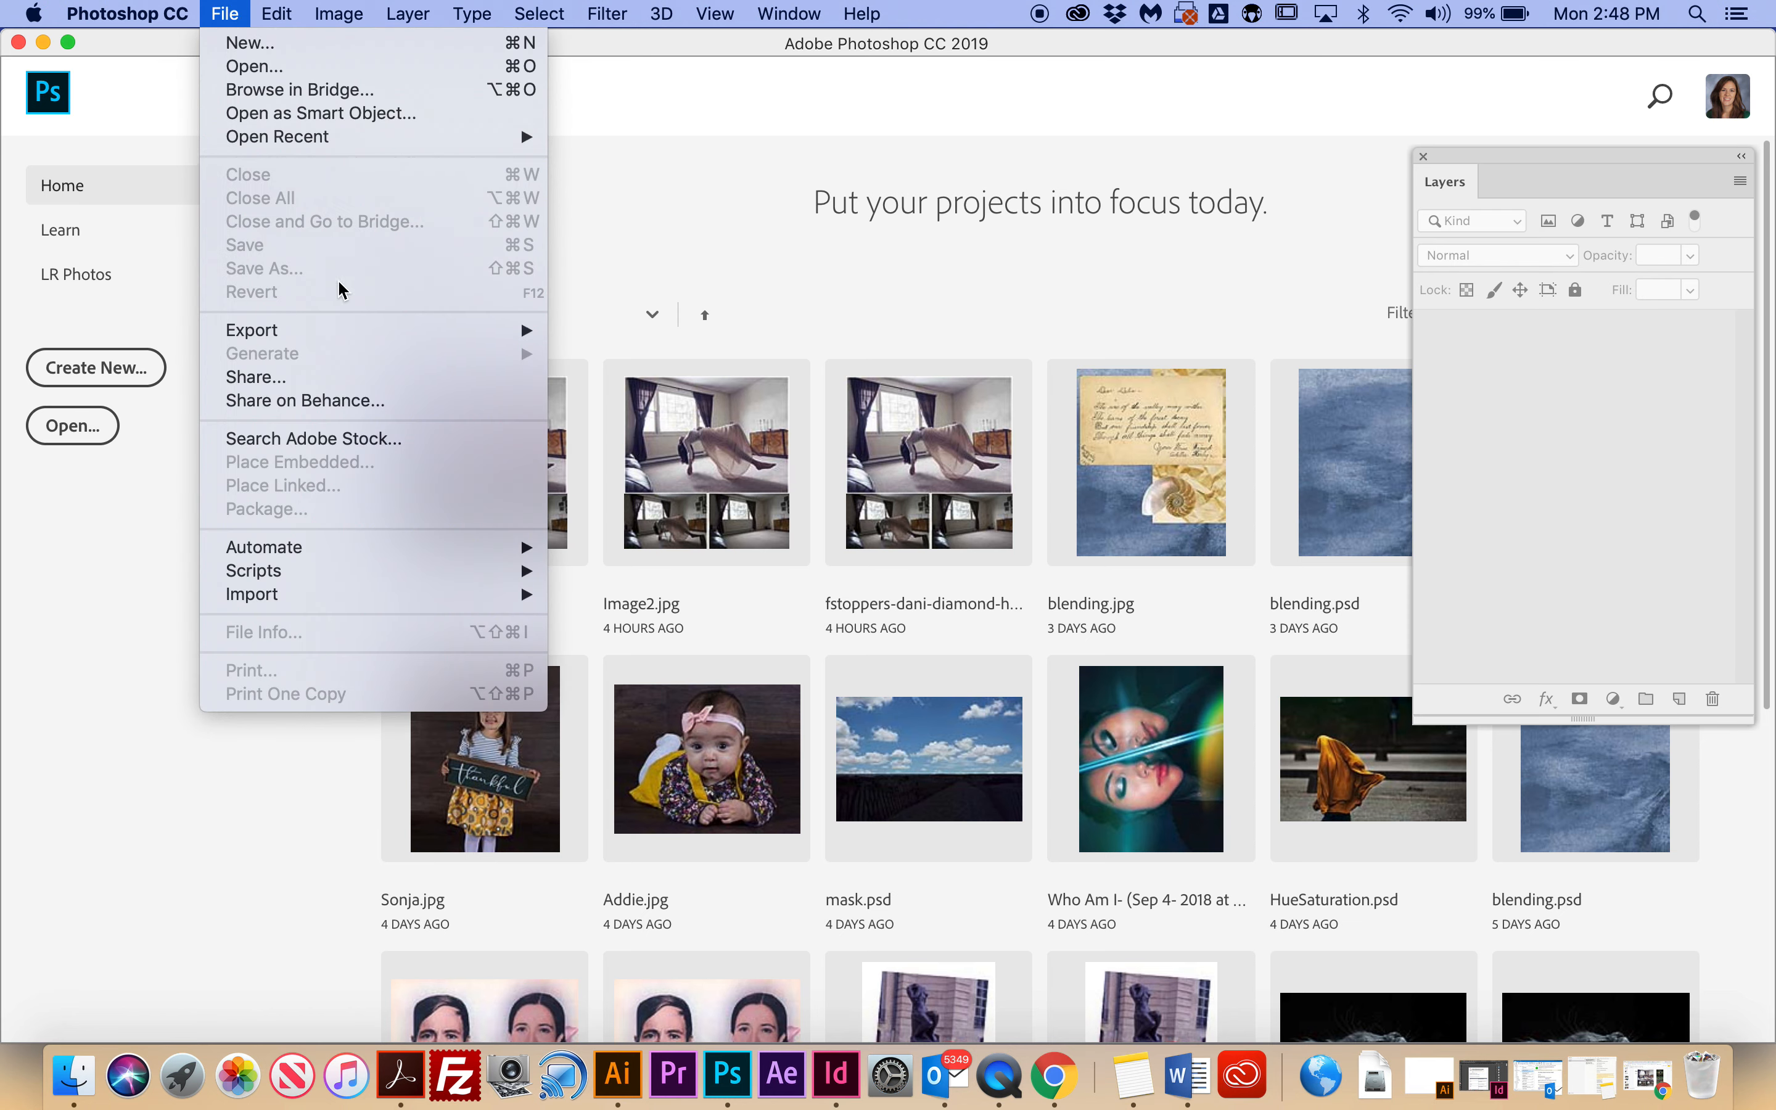
pyautogui.moveTo(349, 577)
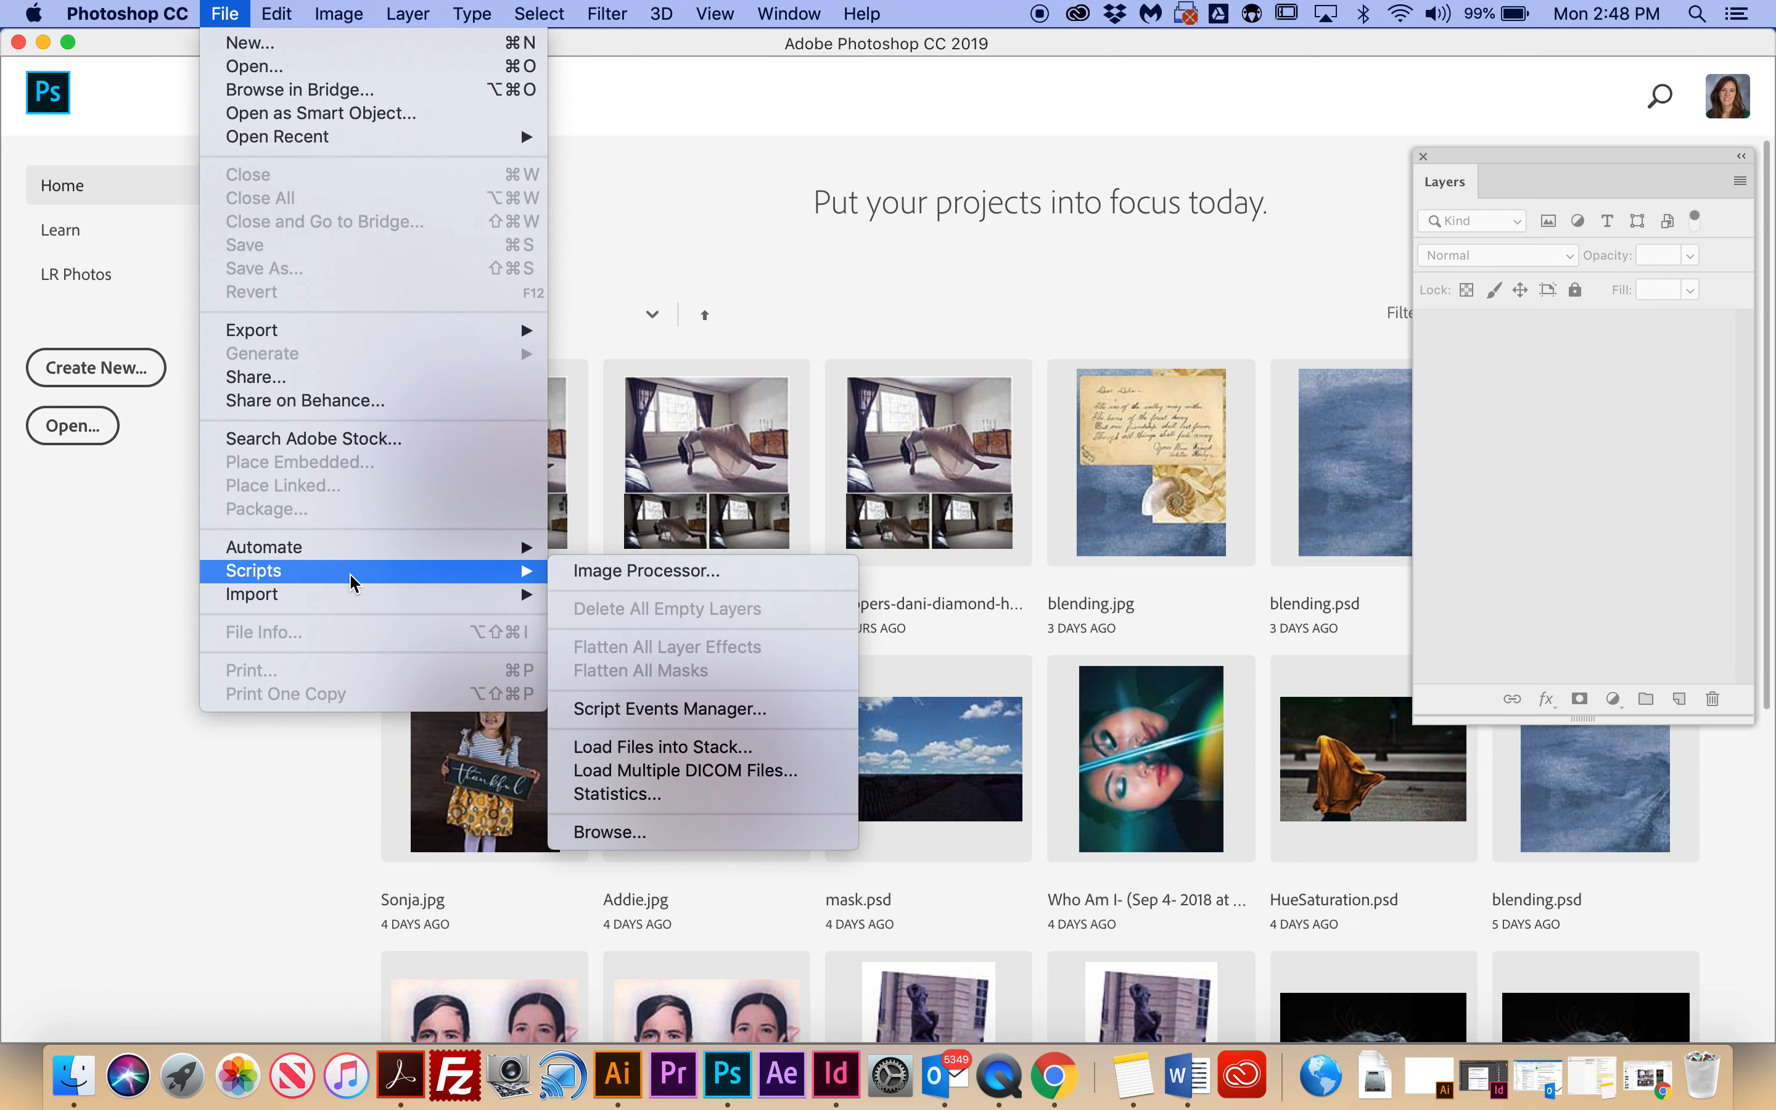
pyautogui.click(663, 749)
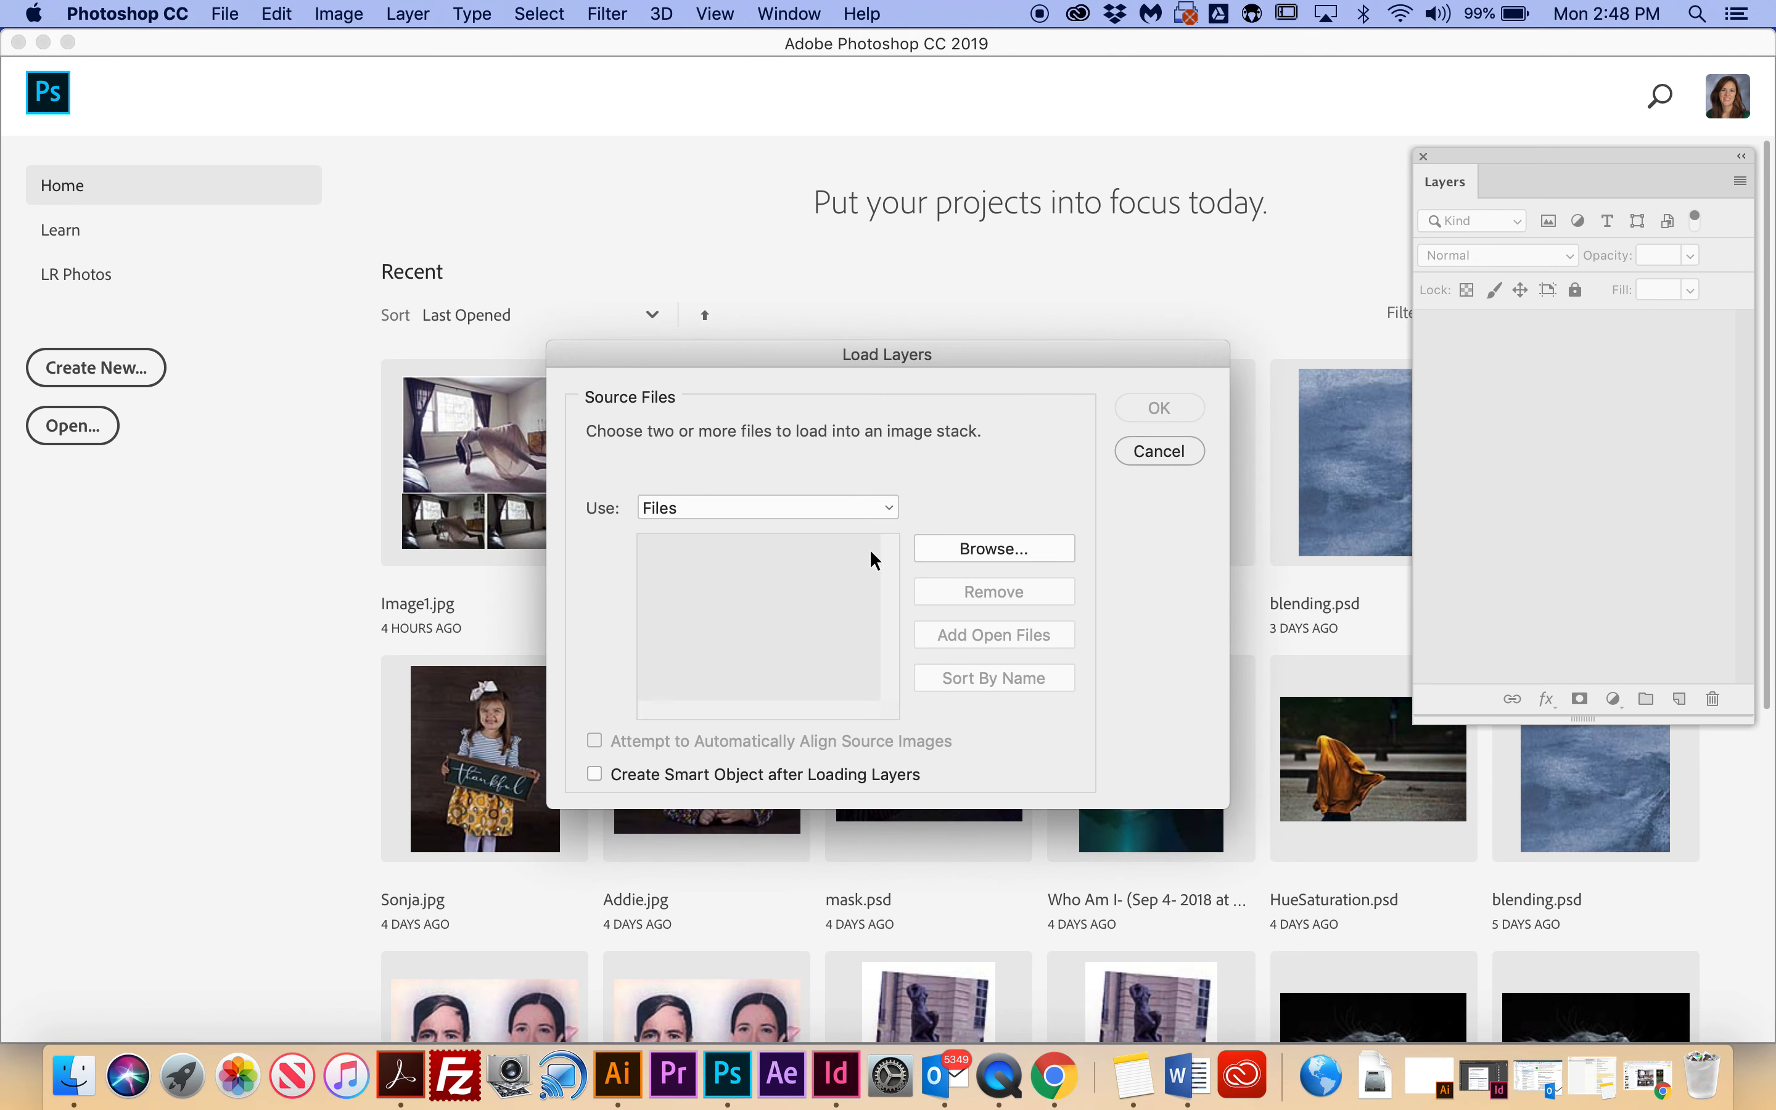
pyautogui.click(989, 552)
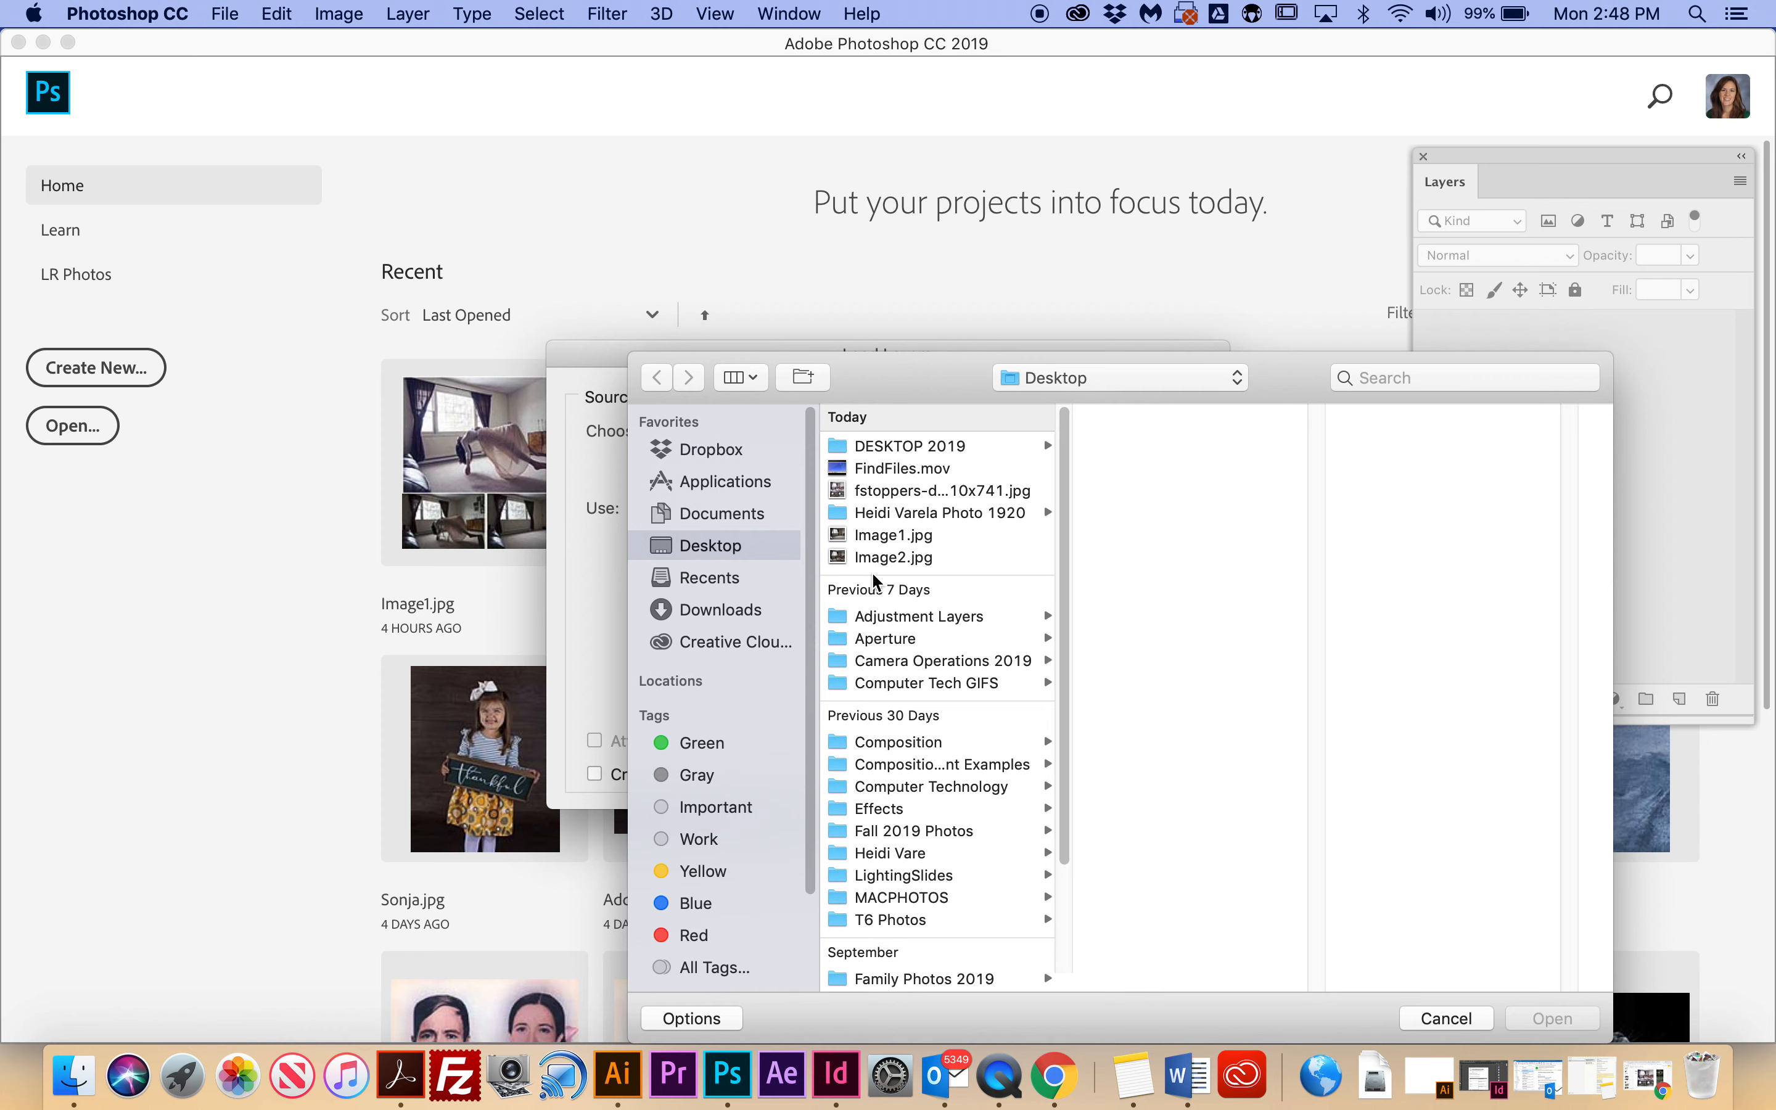
pyautogui.click(884, 537)
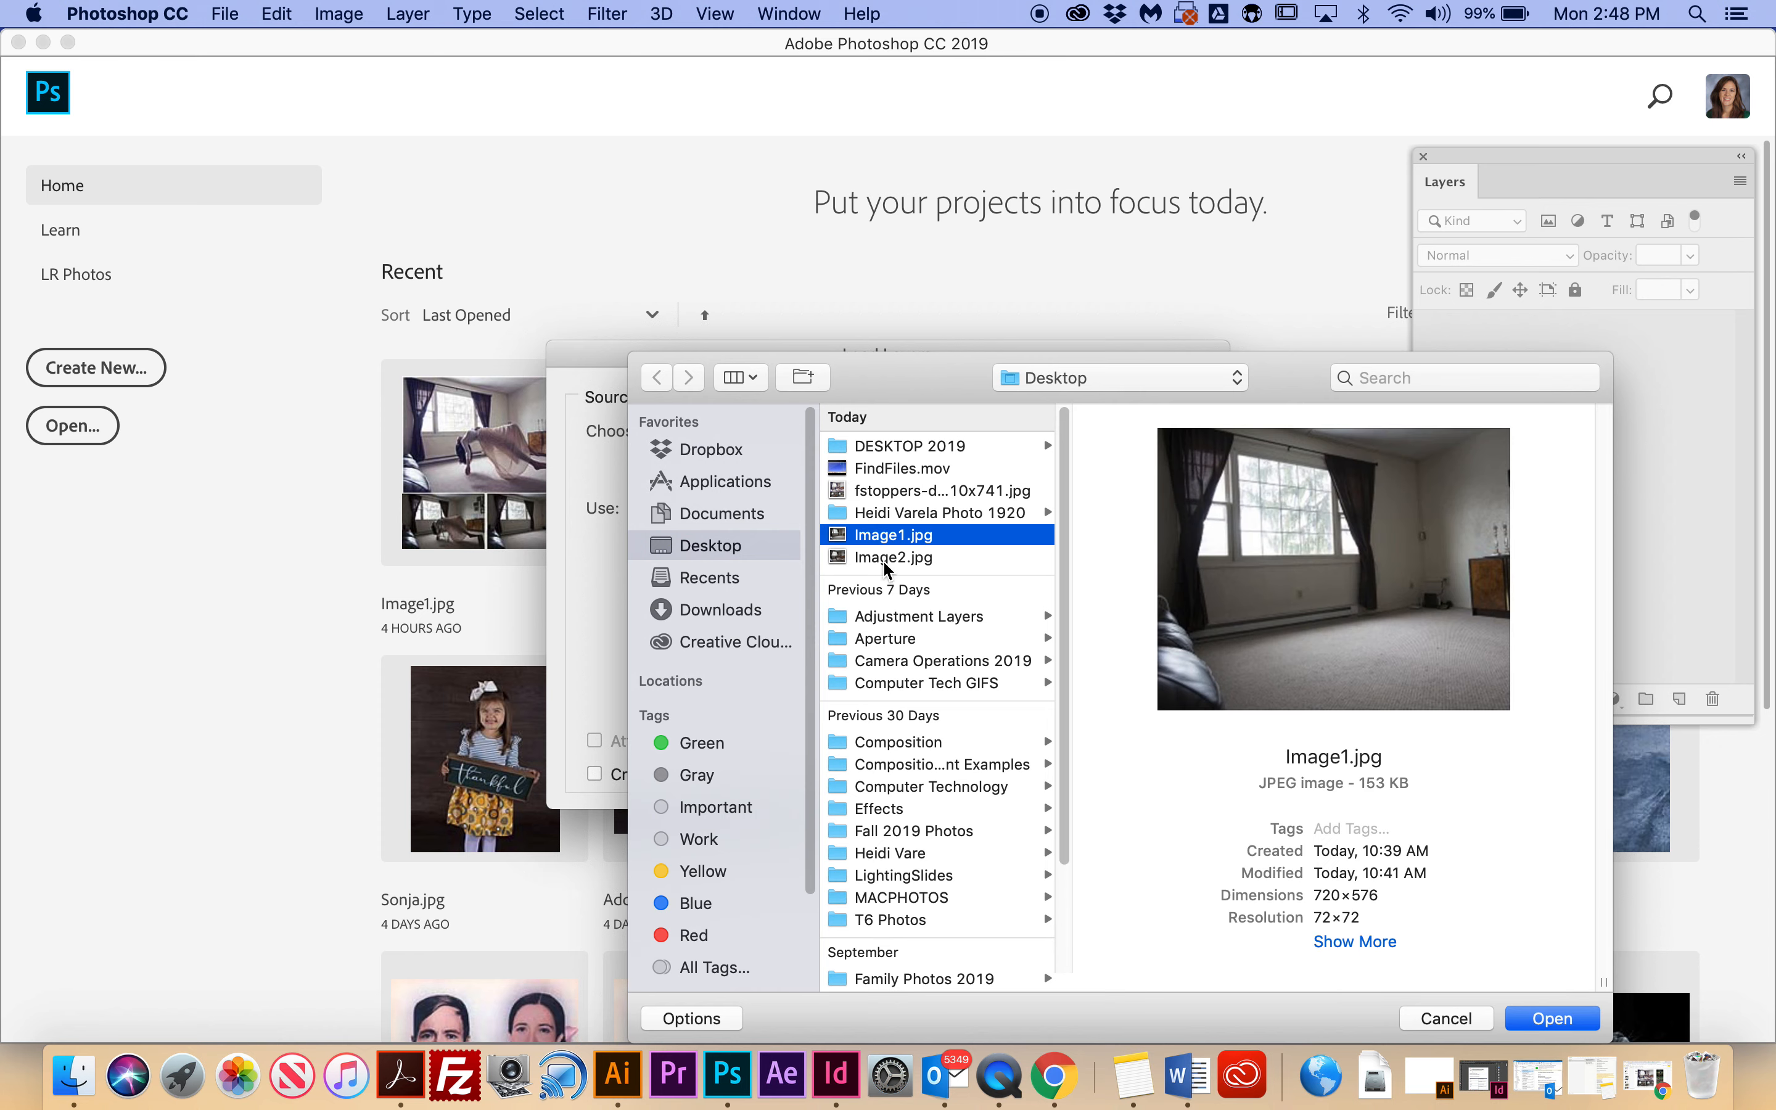
pyautogui.keyDown('shift'); pyautogui.click(886, 559); pyautogui.keyUp('shift')
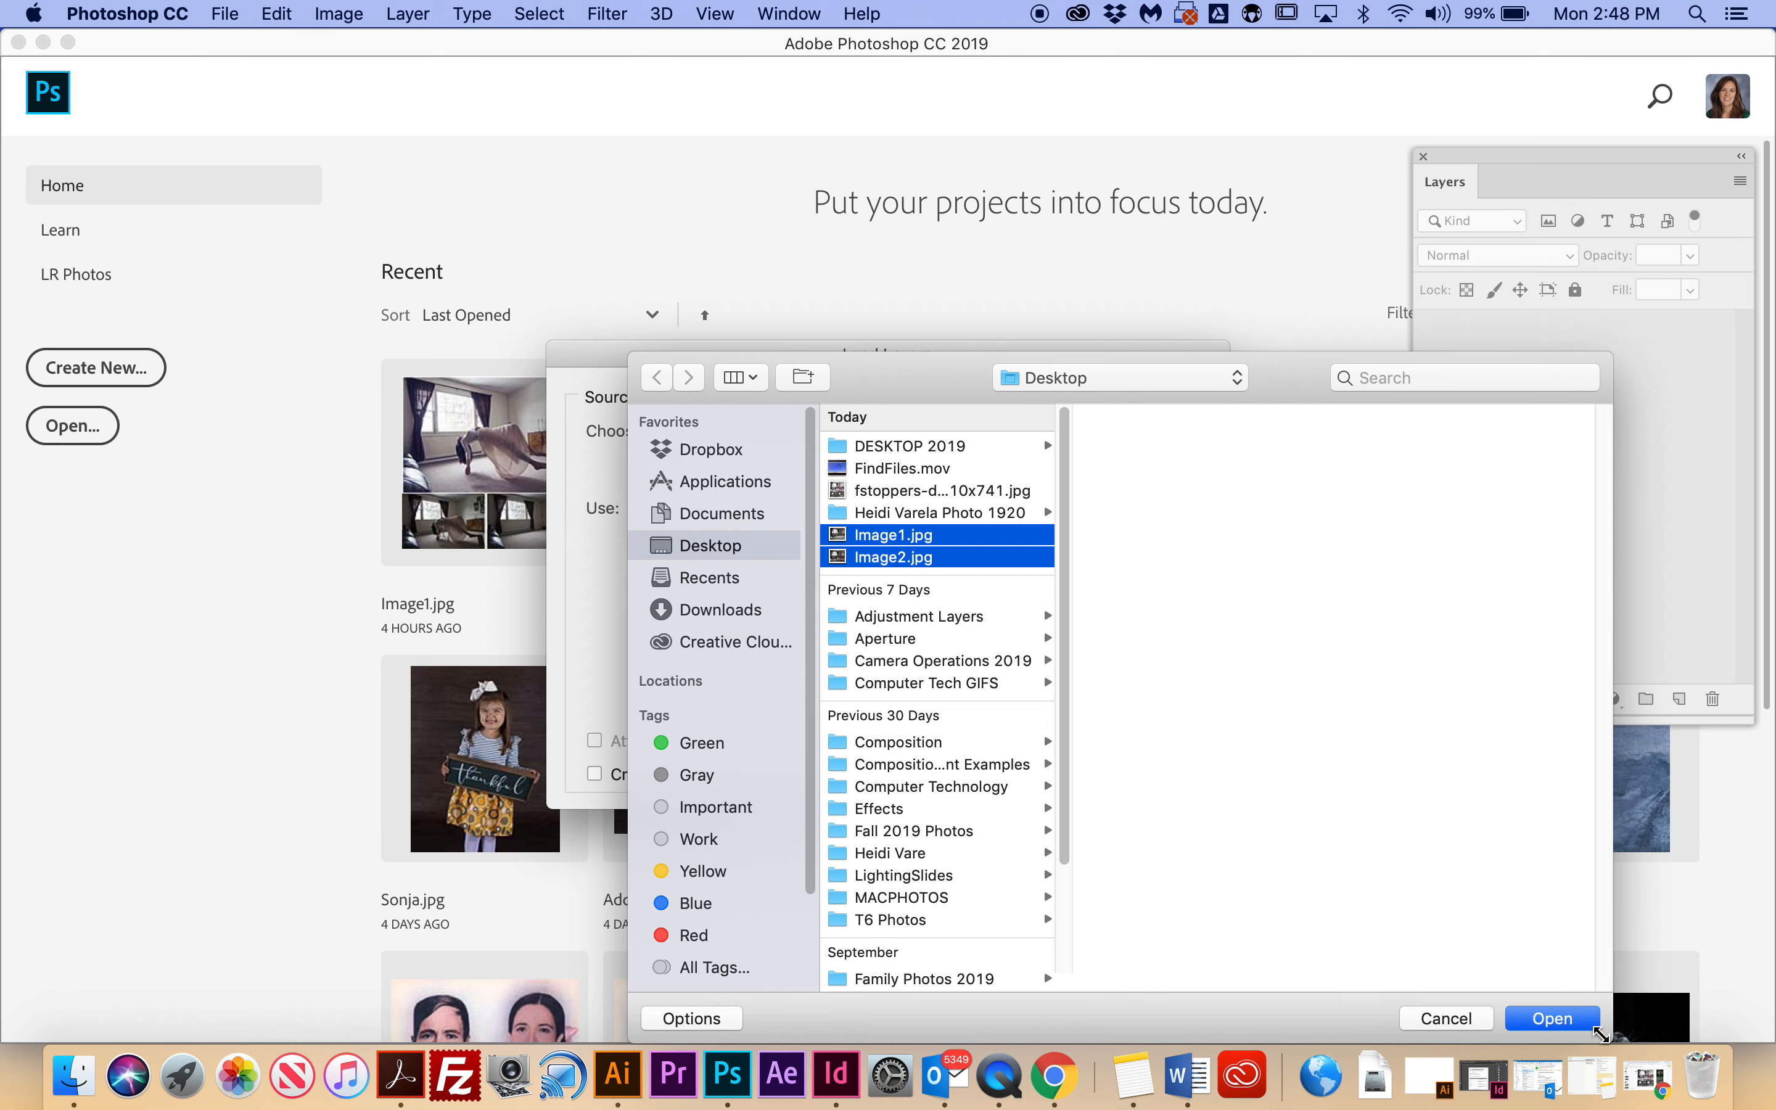
pyautogui.click(1555, 1018)
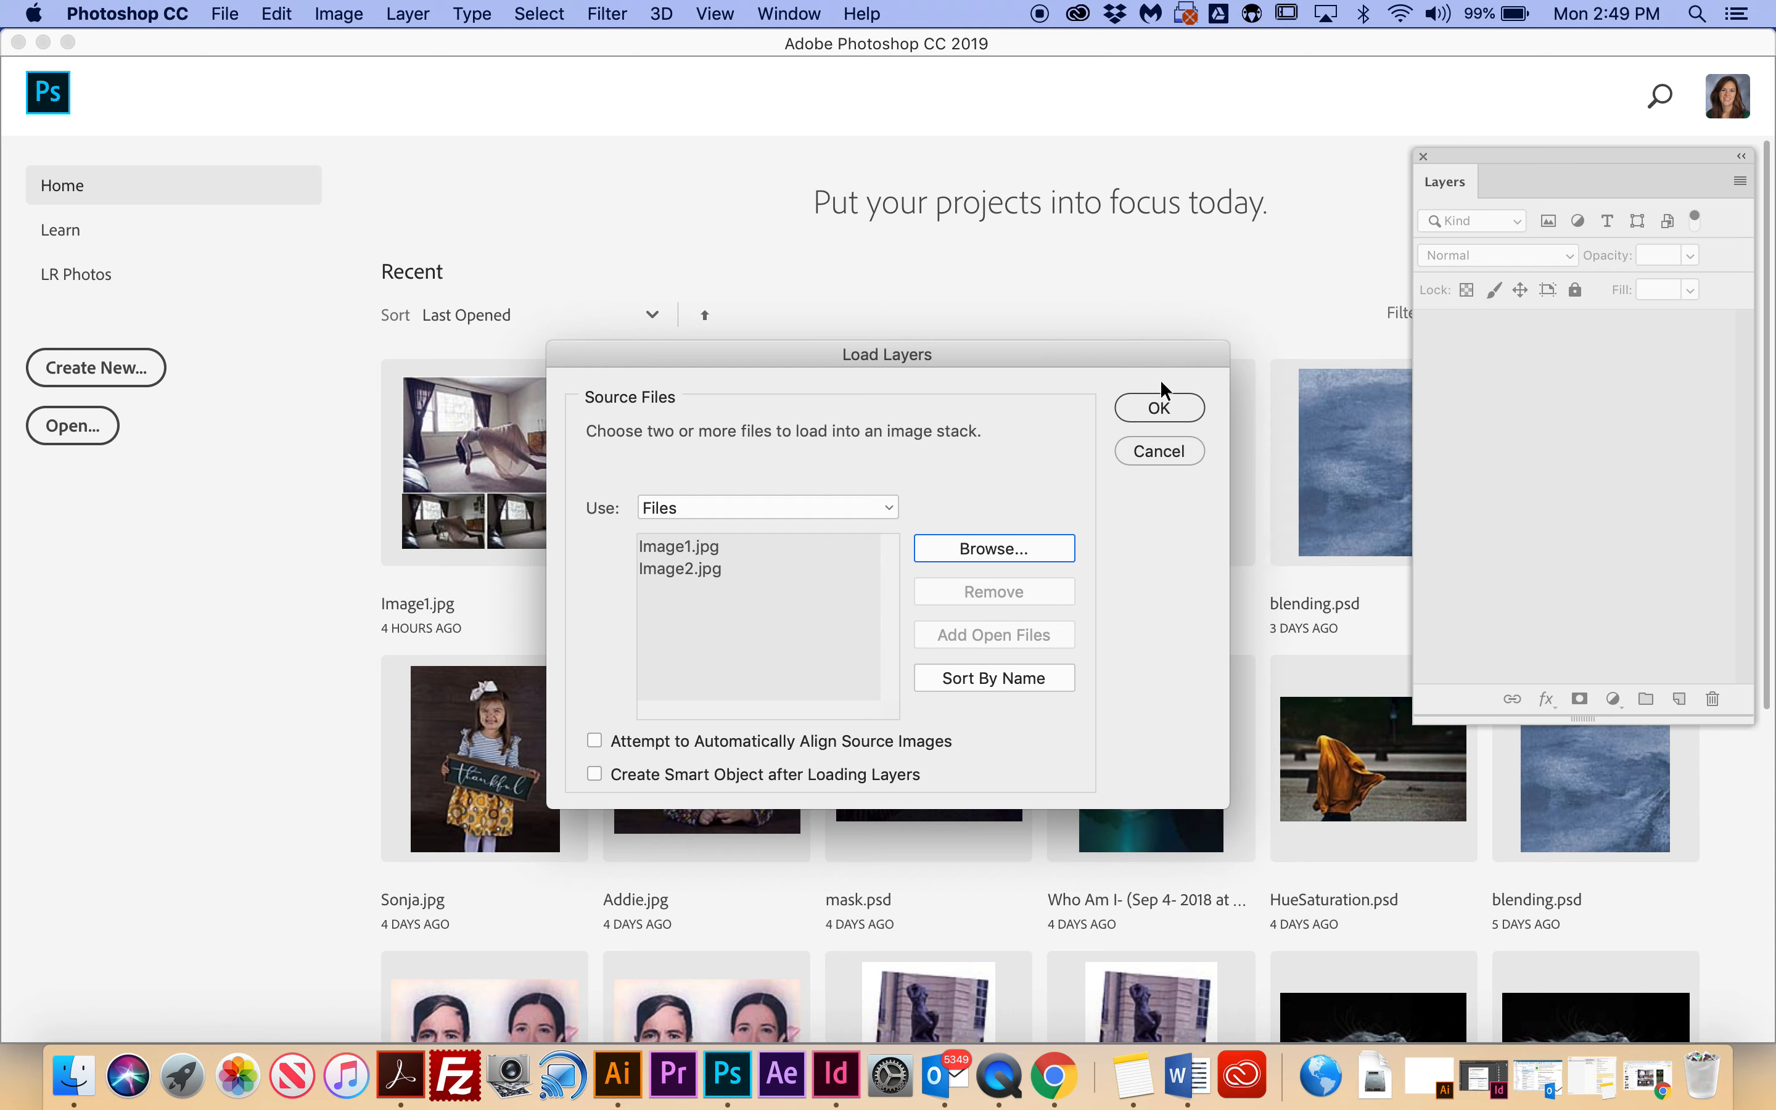
pyautogui.click(1161, 408)
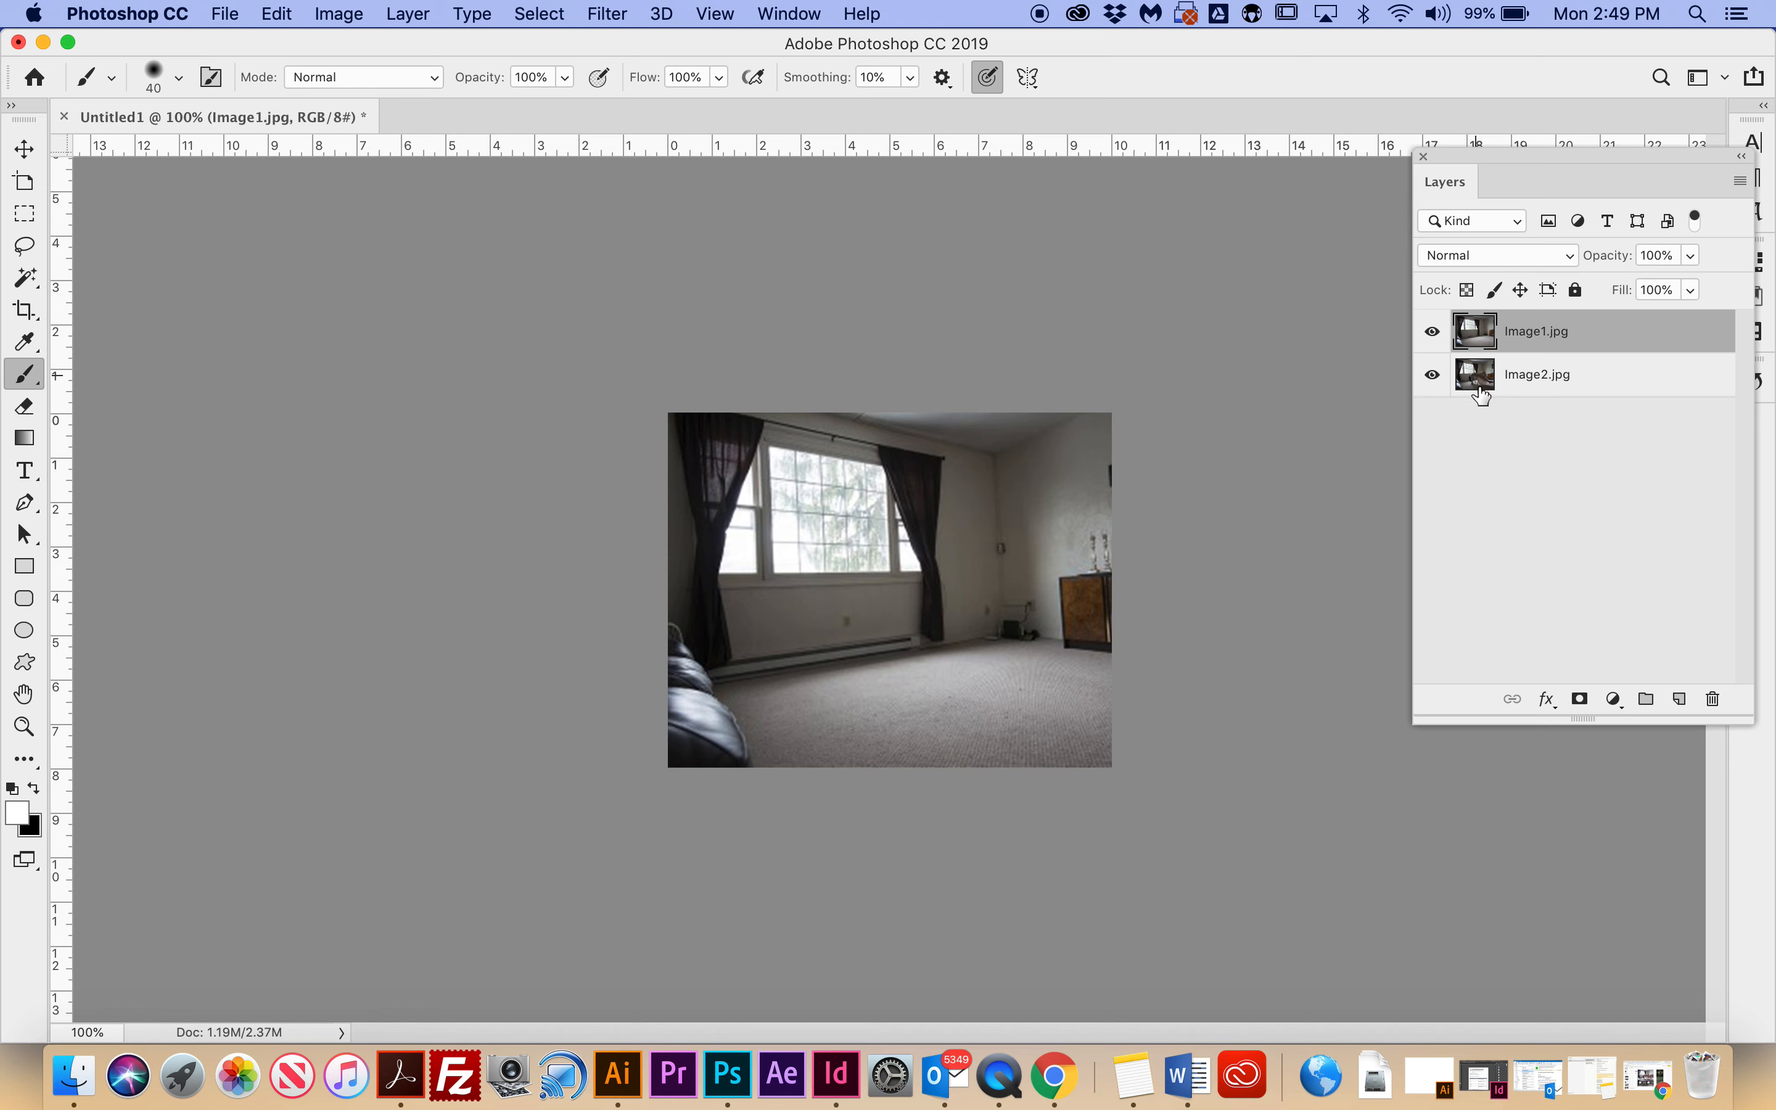
# - Move the Image2.jpg layer above Image1.jpg and add a layer mask to it
pyautogui.click(1533, 378)
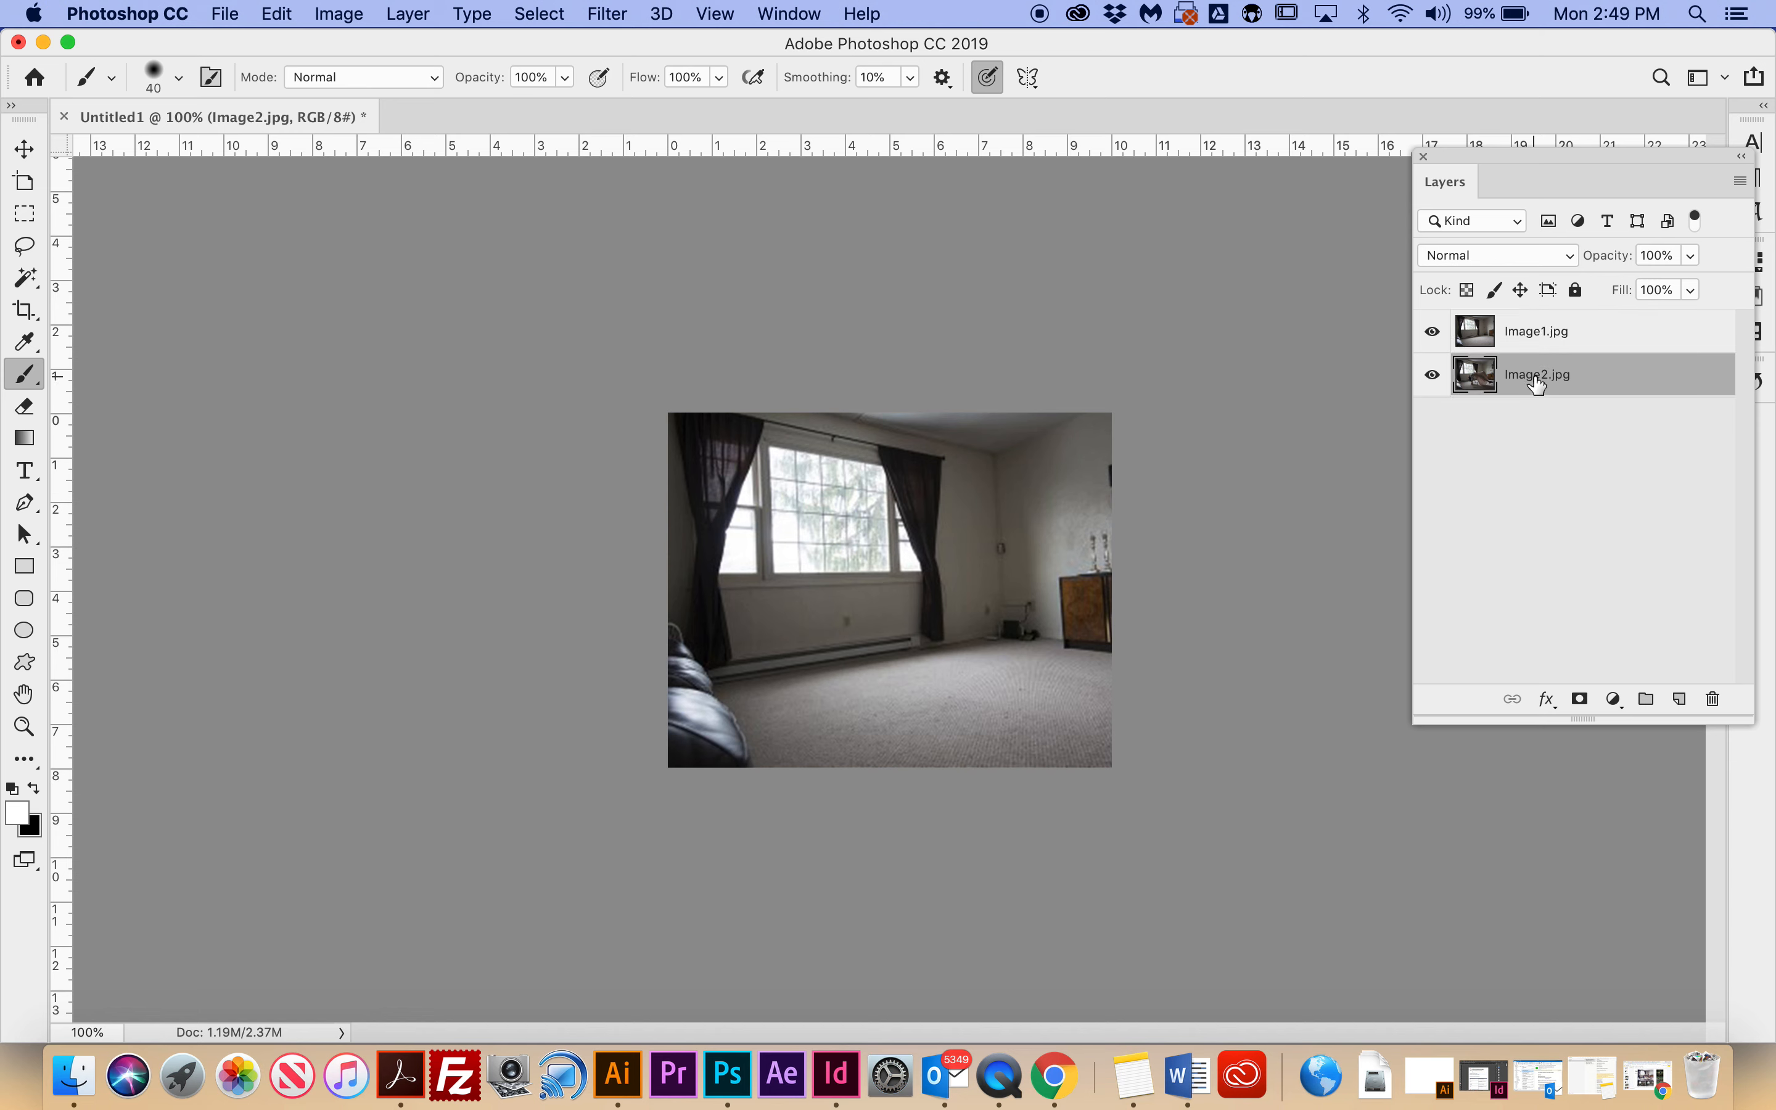
pyautogui.moveTo(1524, 383); pyautogui.dragTo(1539, 328)
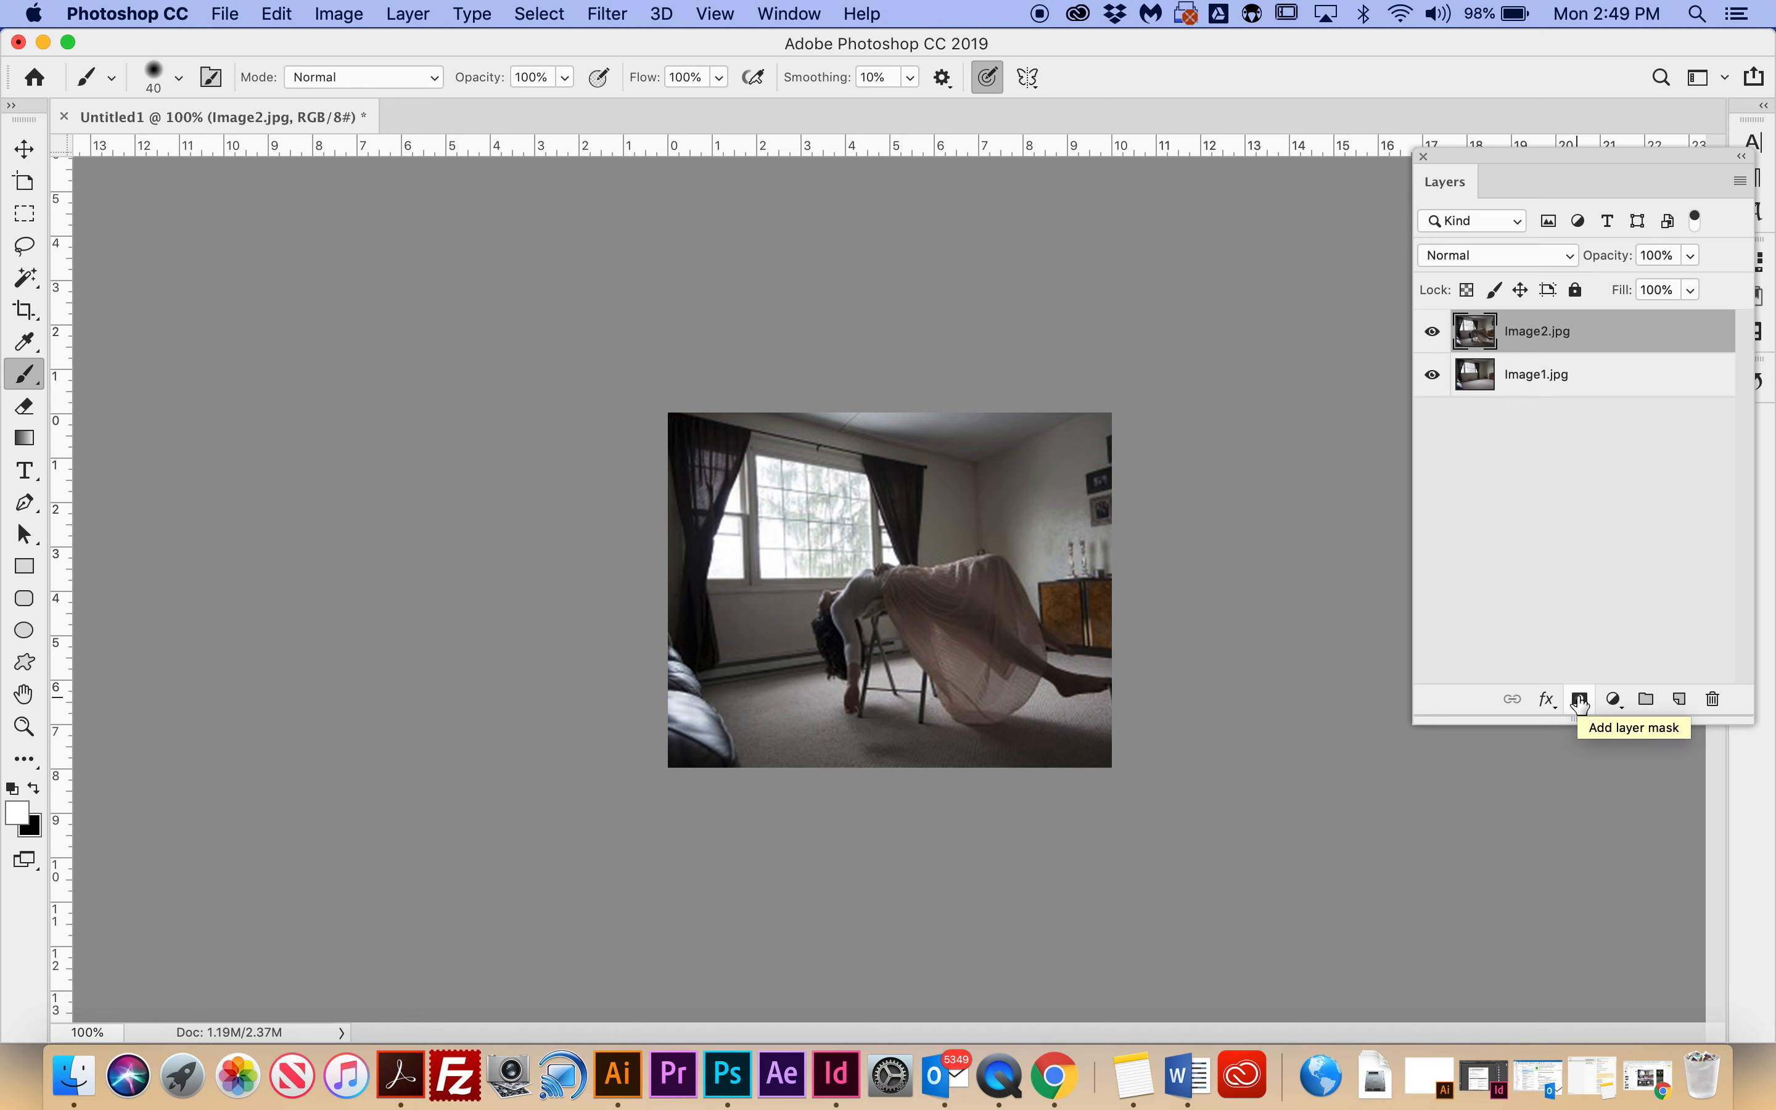
pyautogui.click(1580, 703)
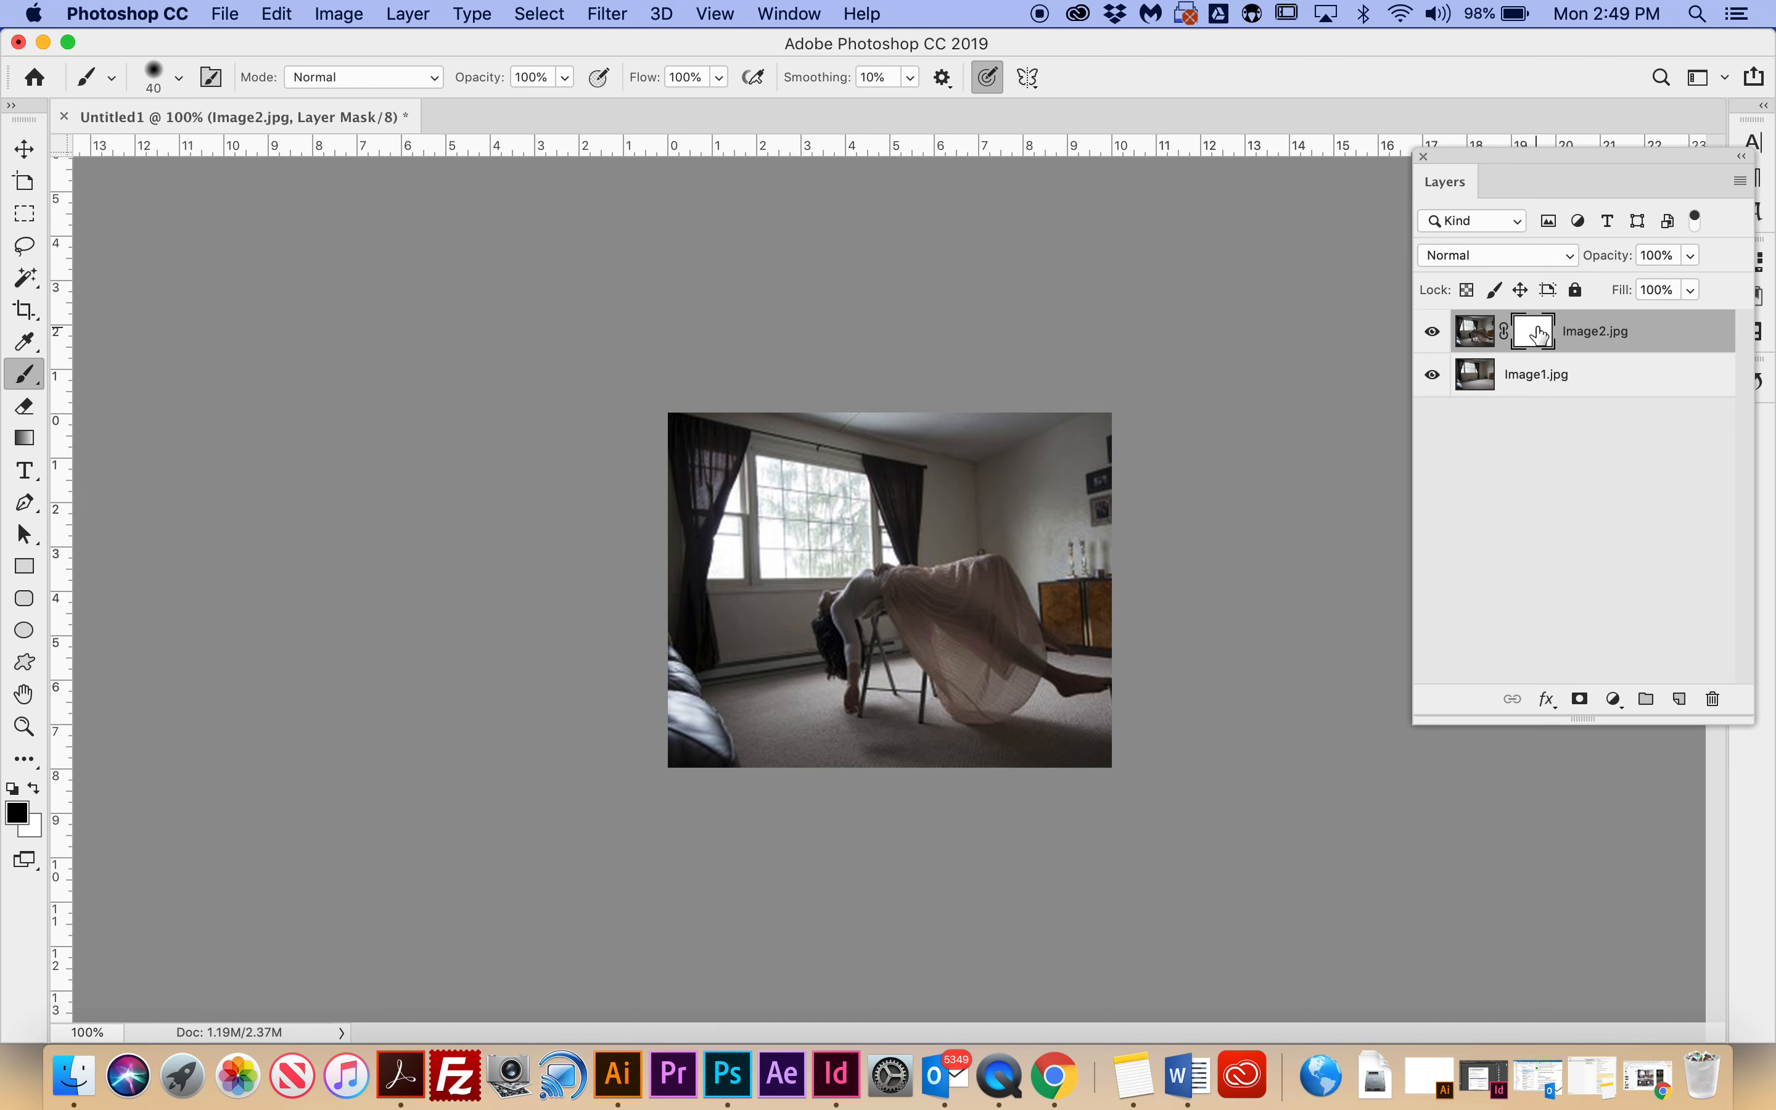
# - Brush black over the chair on the Image2.jpg layer mask to hide it, and repaint the area white to restore it
pyautogui.click(30, 377)
pyautogui.click(27, 378)
pyautogui.moveTo(880, 620)
pyautogui.mouseDown()
pyautogui.moveTo(920, 658)
pyautogui.moveTo(860, 641)
pyautogui.moveTo(893, 688)
pyautogui.moveTo(830, 674)
pyautogui.moveTo(893, 736)
pyautogui.moveTo(879, 738)
pyautogui.moveTo(871, 676)
pyautogui.moveTo(911, 711)
pyautogui.moveTo(841, 707)
pyautogui.mouseUp()
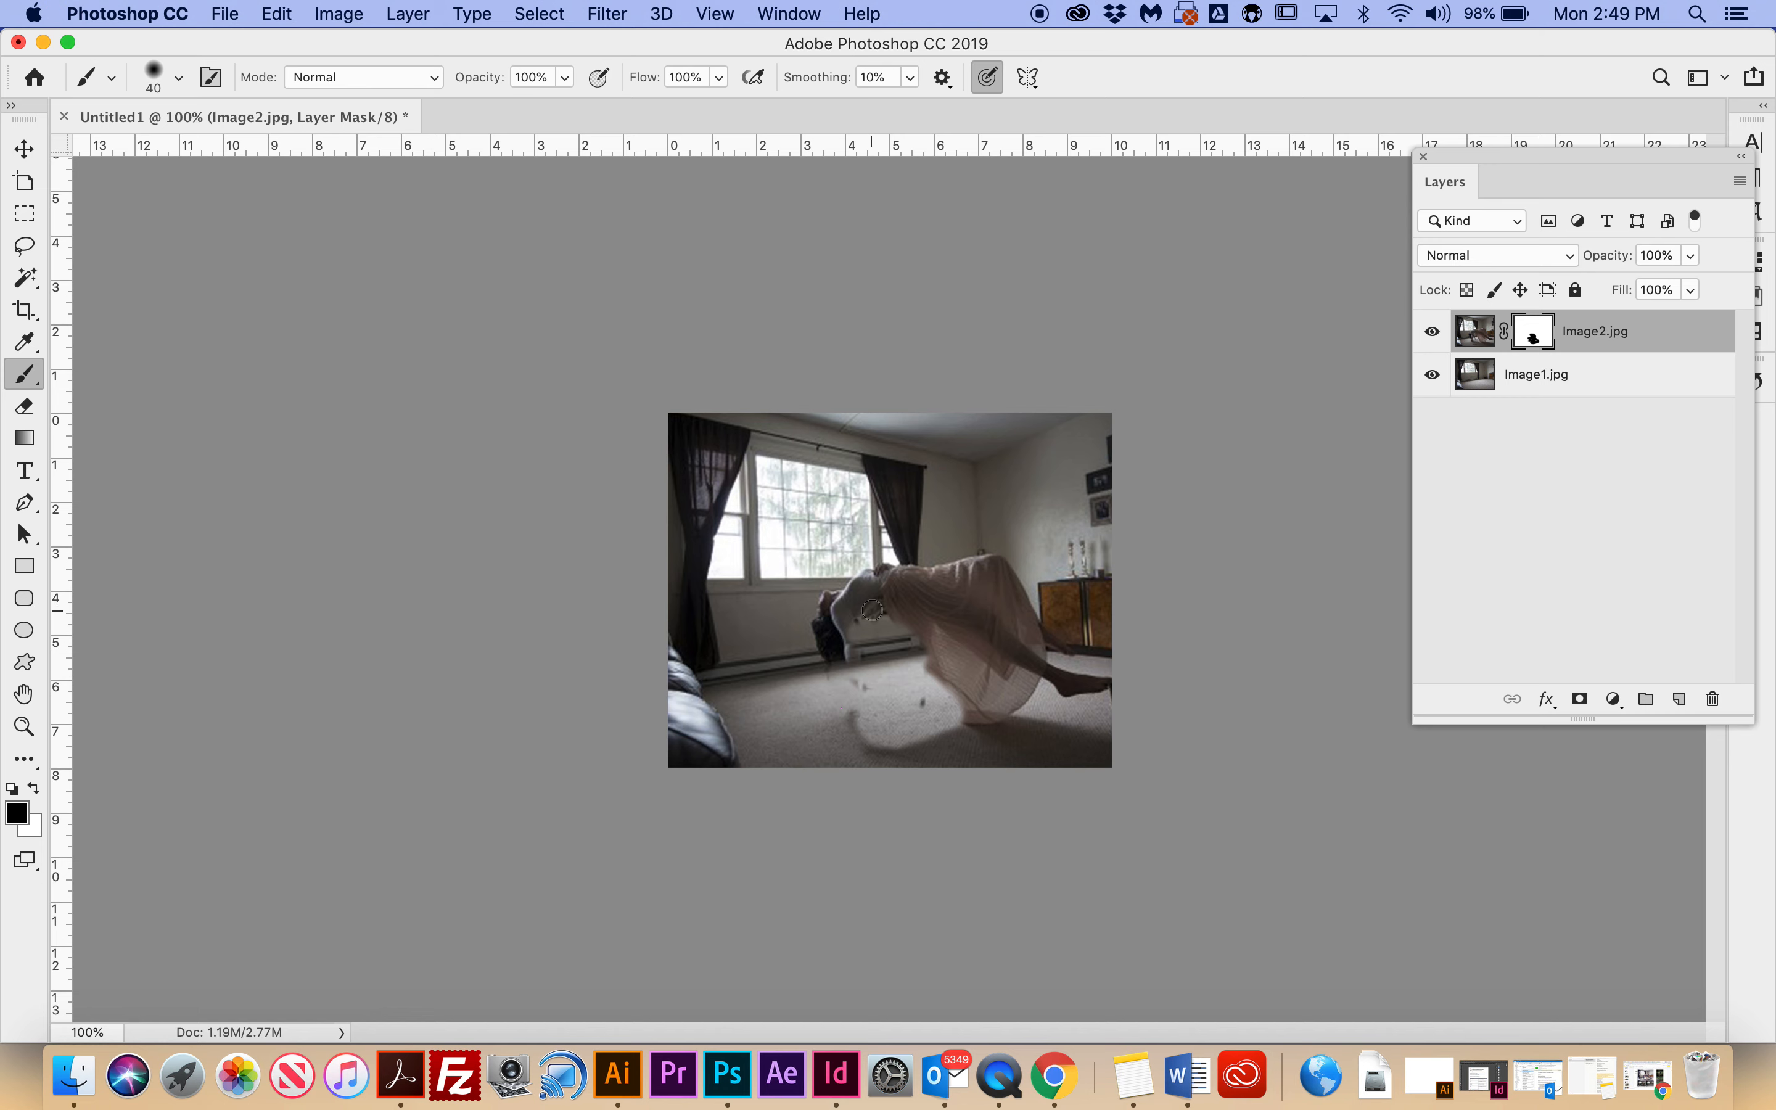
pyautogui.click(34, 789)
pyautogui.moveTo(881, 612)
pyautogui.mouseDown()
pyautogui.moveTo(926, 629)
pyautogui.moveTo(874, 627)
pyautogui.moveTo(1007, 661)
pyautogui.moveTo(899, 654)
pyautogui.moveTo(883, 683)
pyautogui.moveTo(913, 683)
pyautogui.moveTo(862, 703)
pyautogui.moveTo(952, 715)
pyautogui.moveTo(999, 685)
pyautogui.moveTo(958, 714)
pyautogui.moveTo(866, 739)
pyautogui.mouseUp()
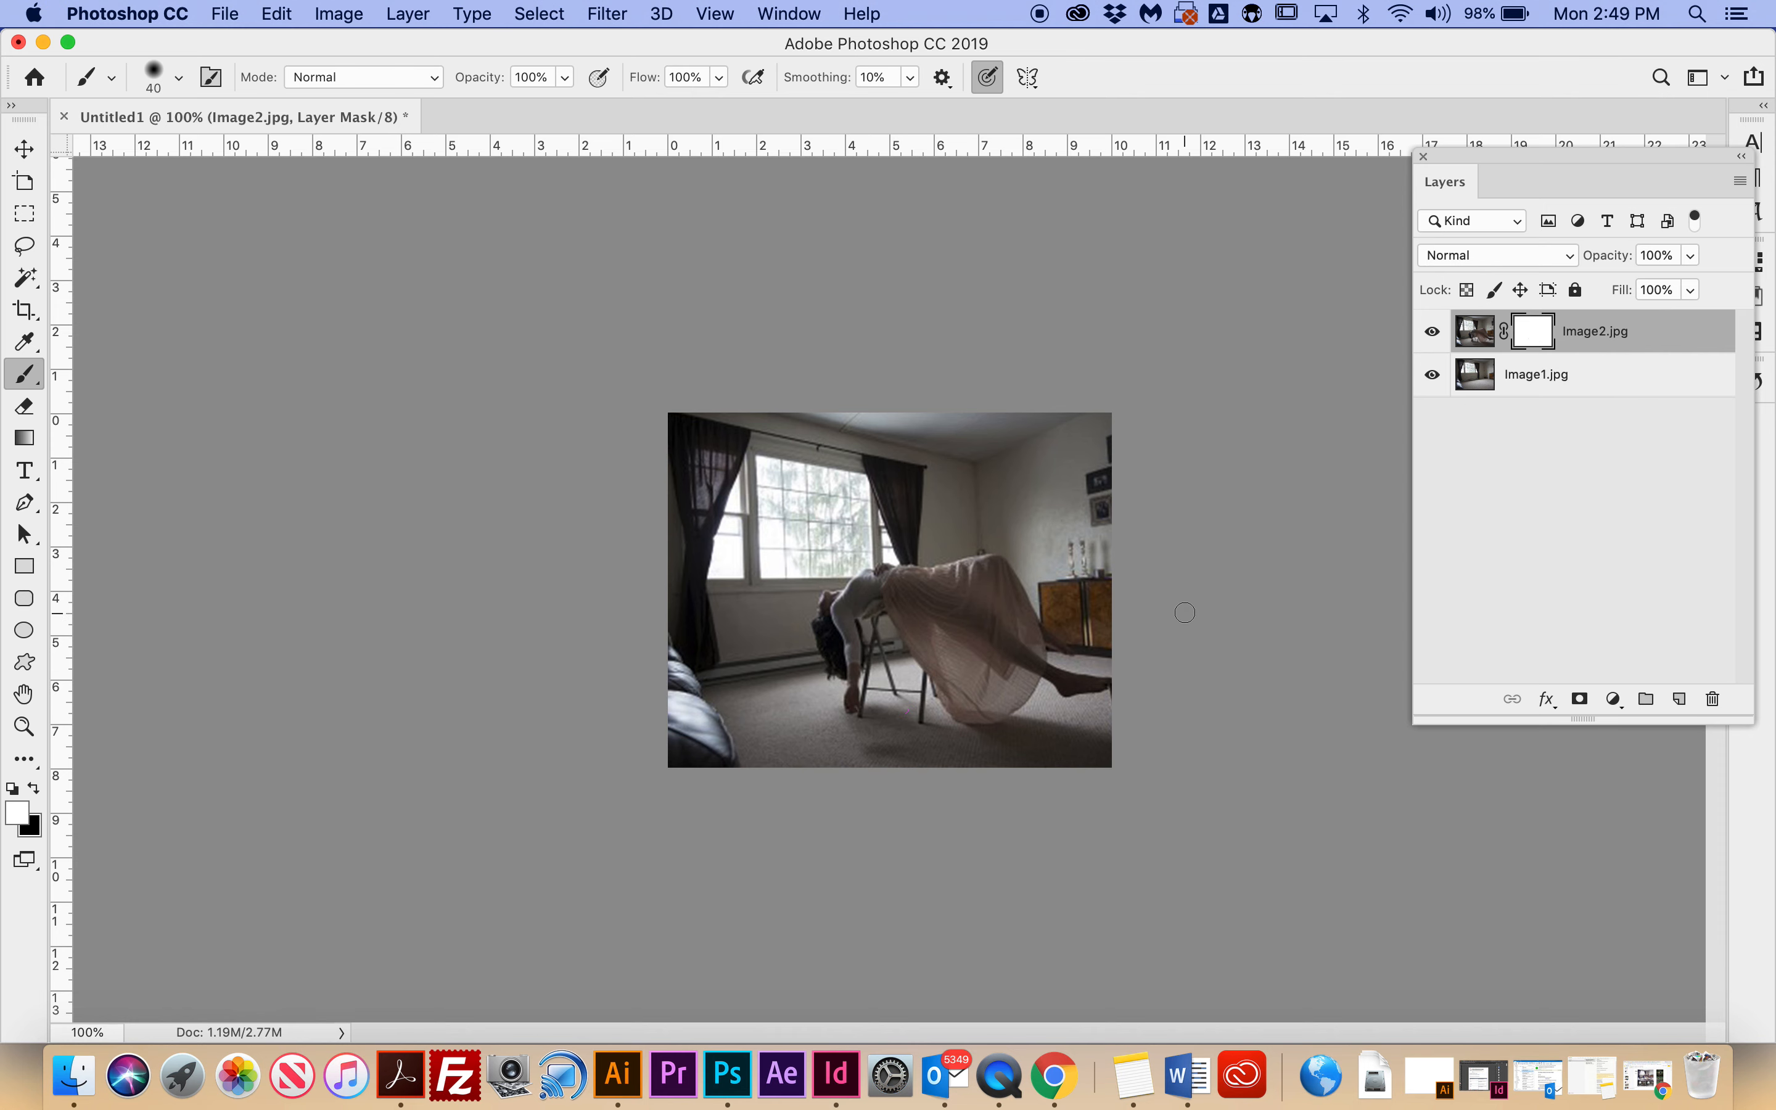
# - Fit the image to the window and lower the Image2.jpg layer's opacity to 40%
pyautogui.press('super+0')
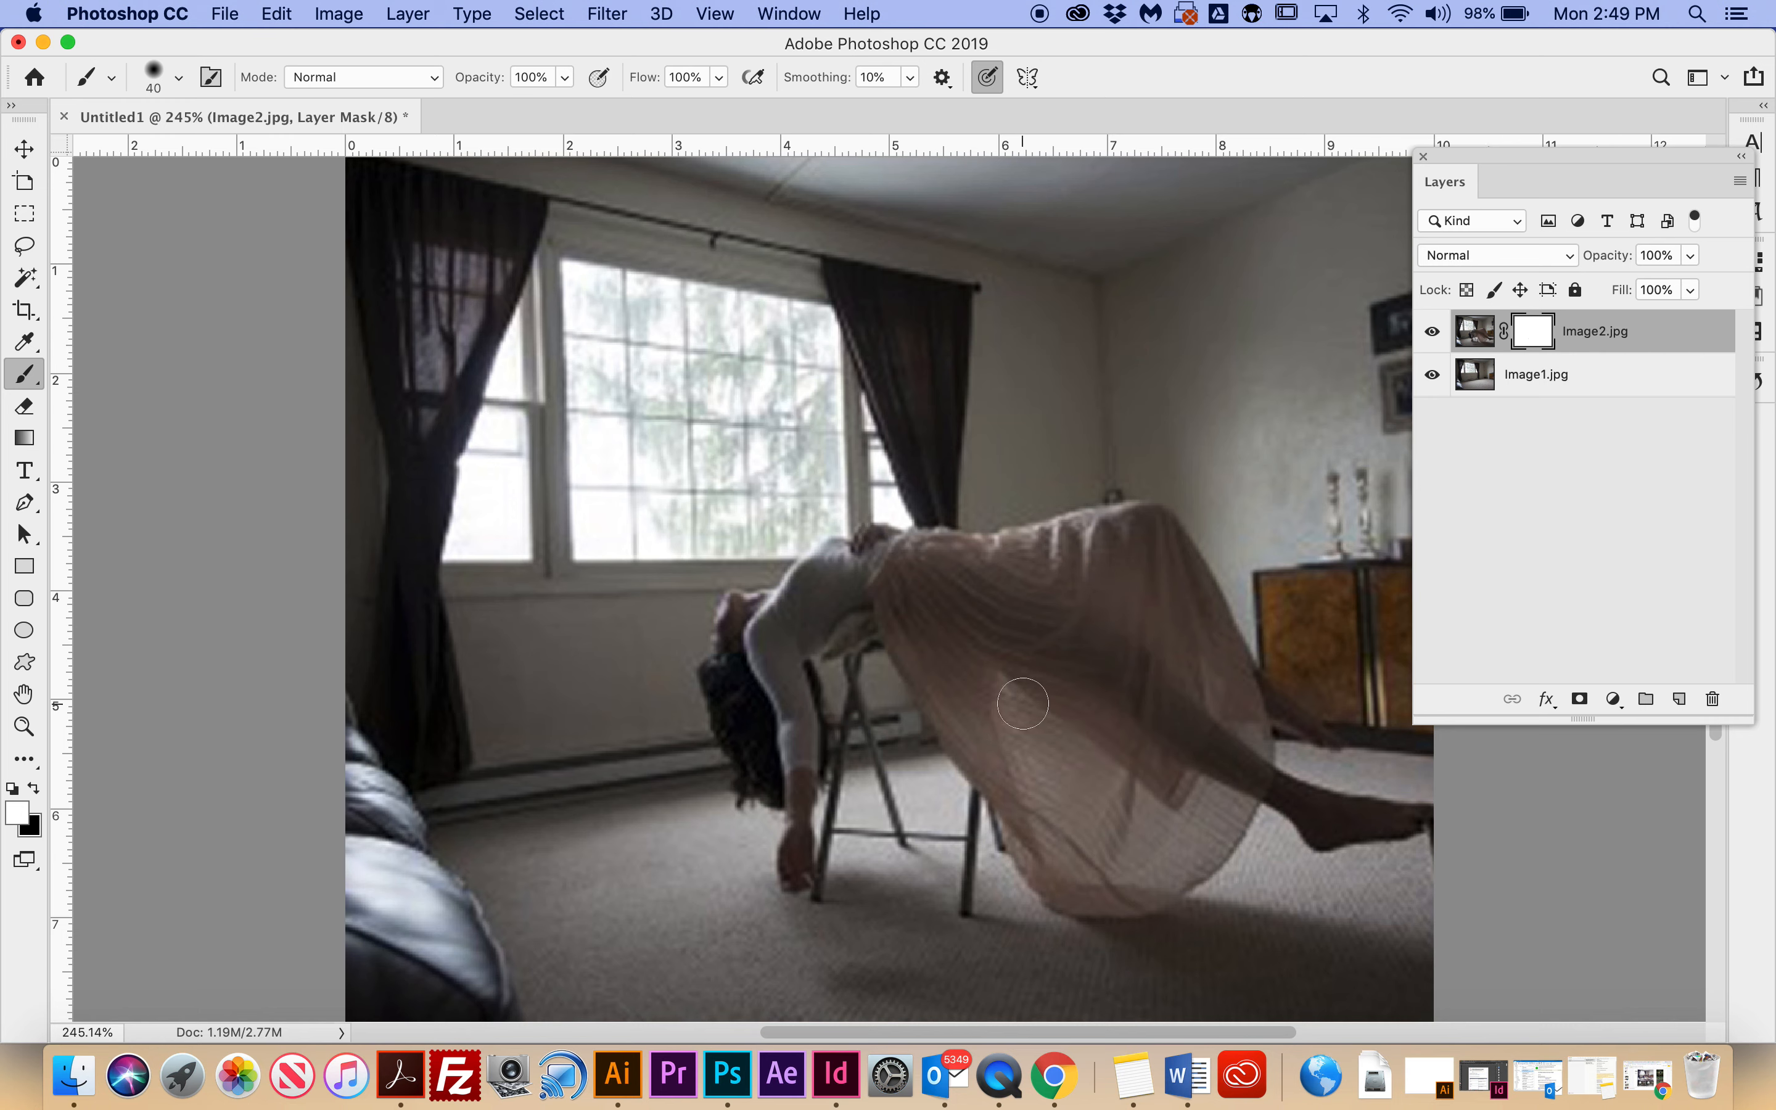
pyautogui.click(1481, 335)
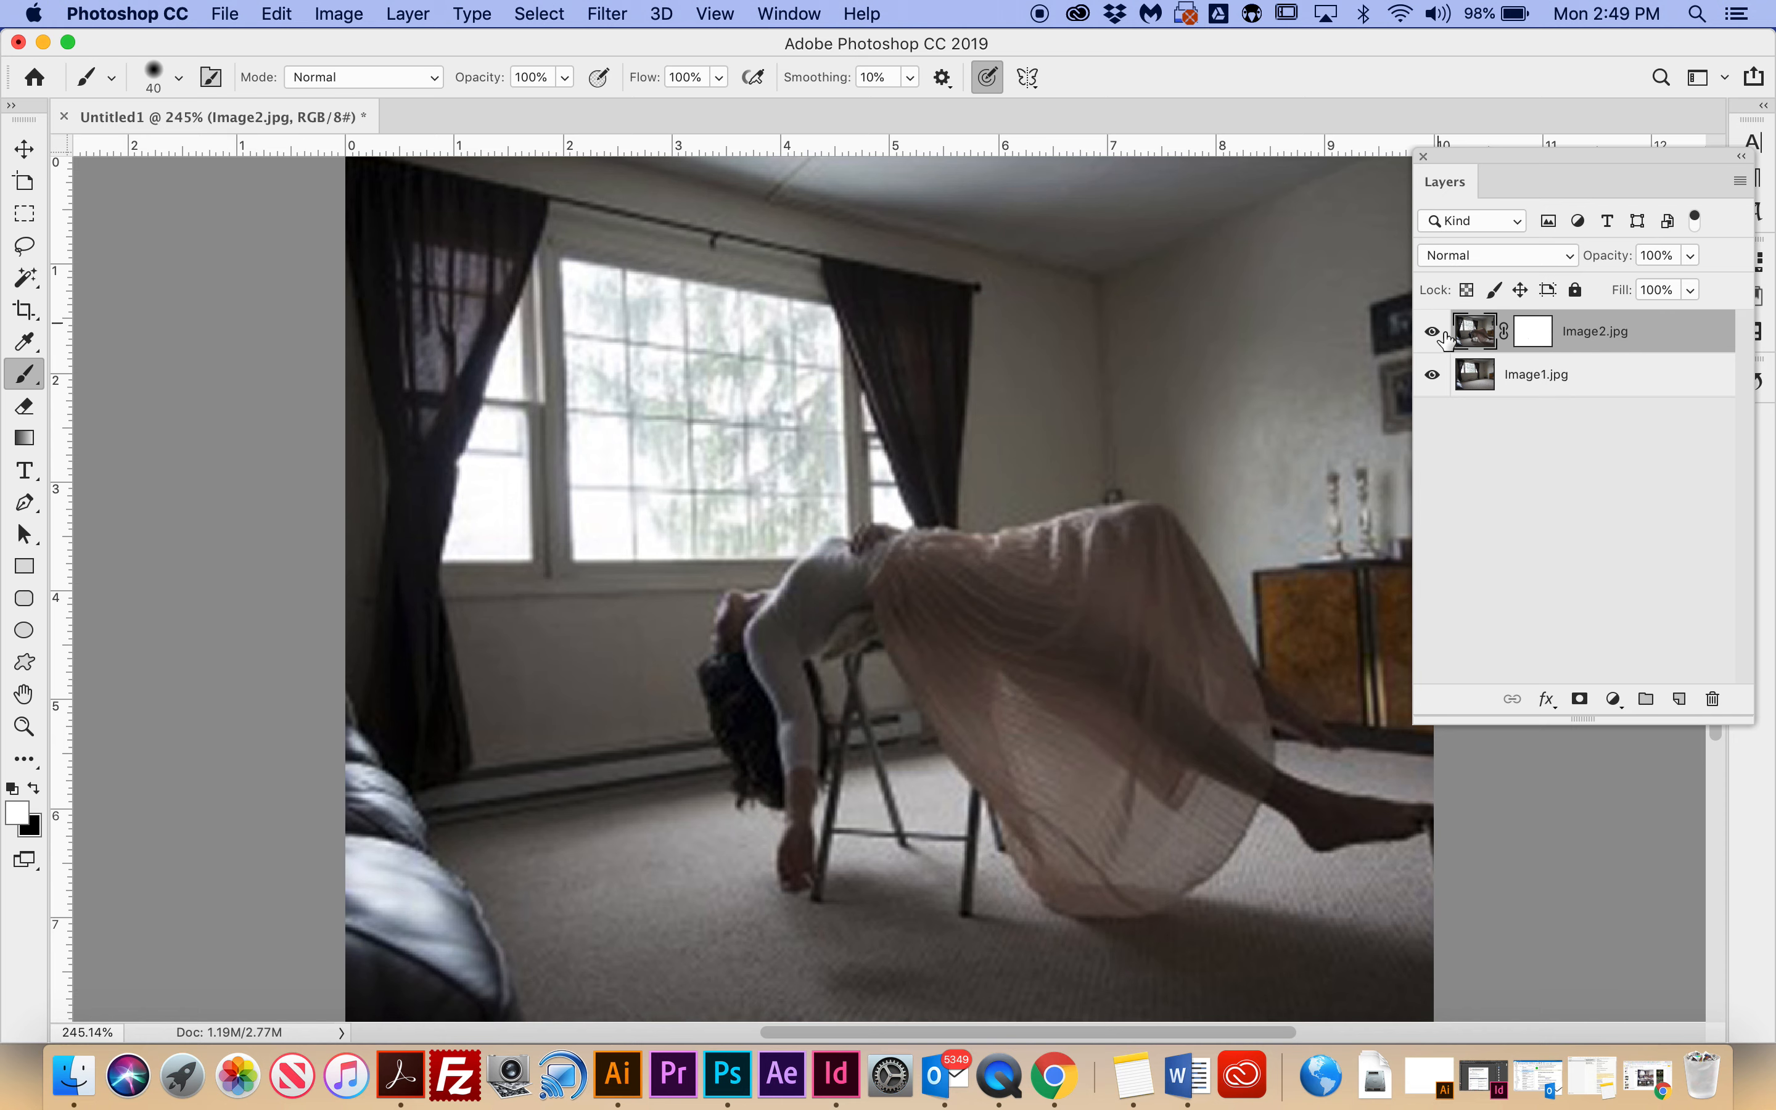
pyautogui.click(1690, 255)
pyautogui.moveTo(1693, 288); pyautogui.dragTo(1624, 294)
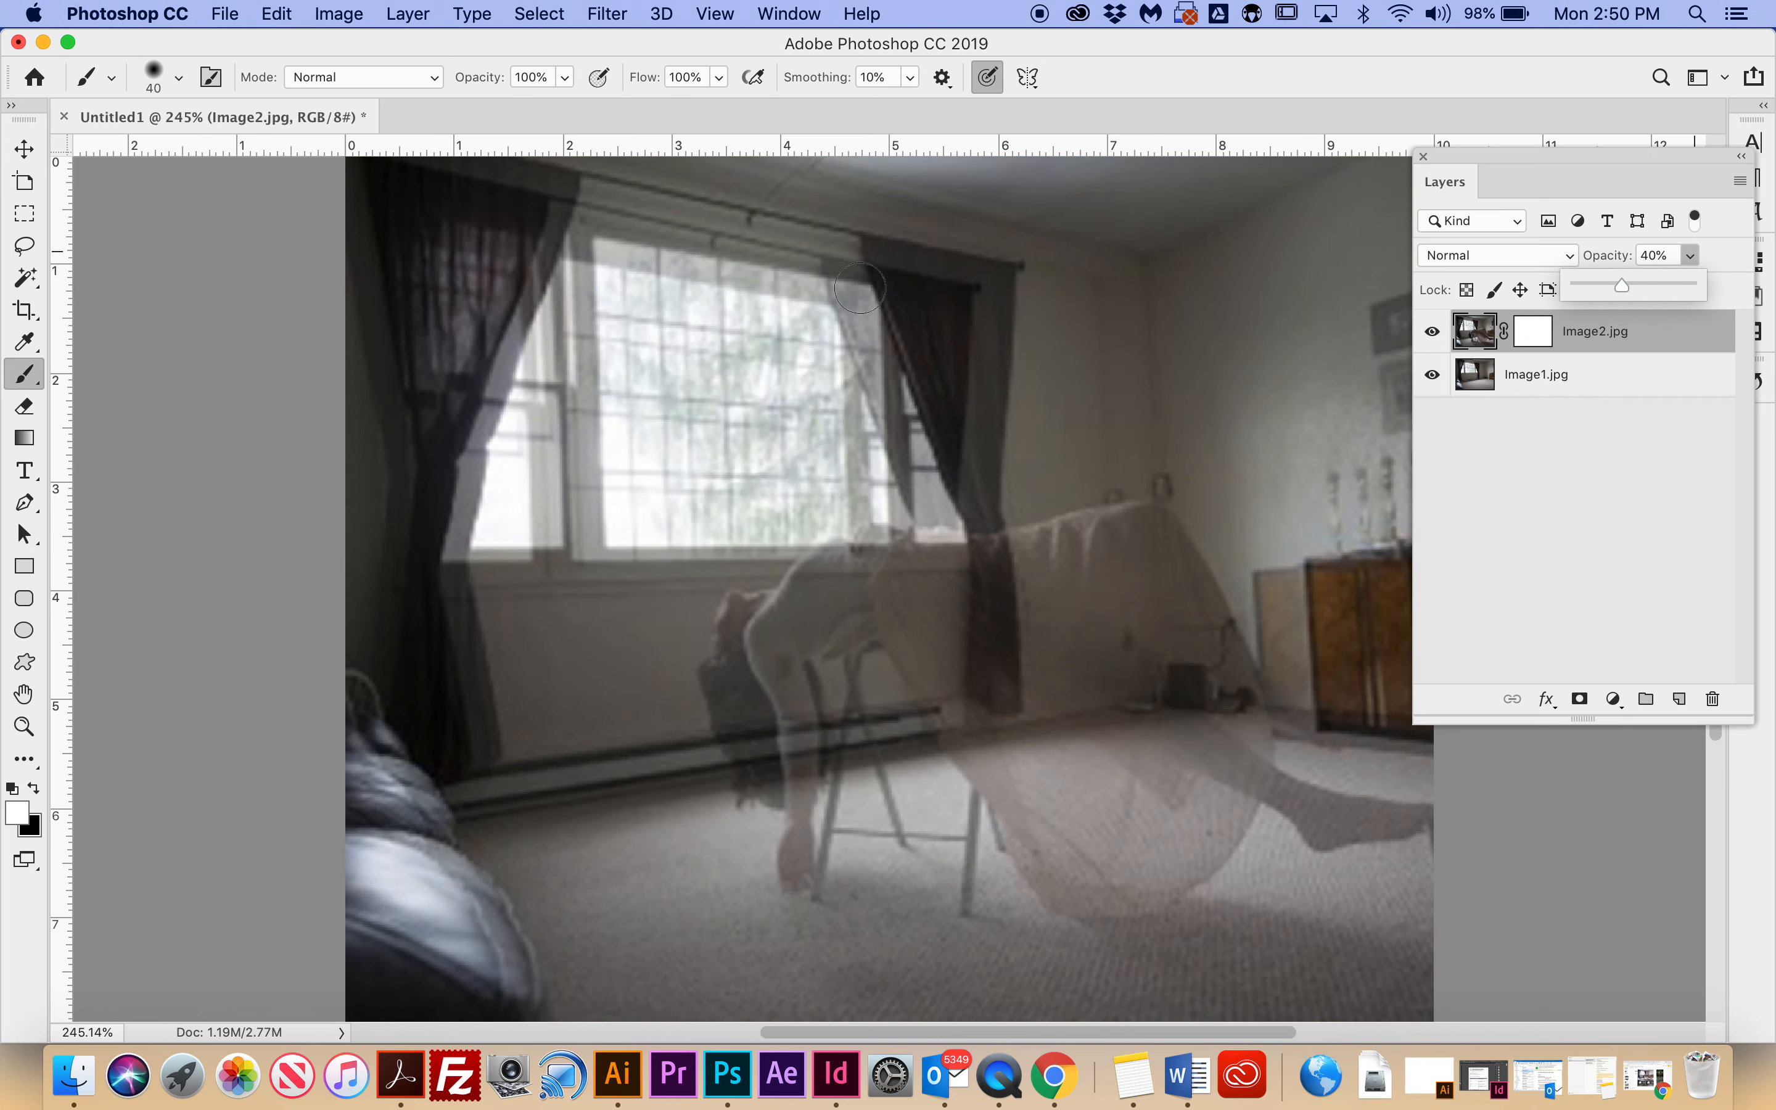
# - Move the Image2.jpg layer right and slightly up, nudging it until its window and curtains line up with Image1.jpg
pyautogui.click(32, 149)
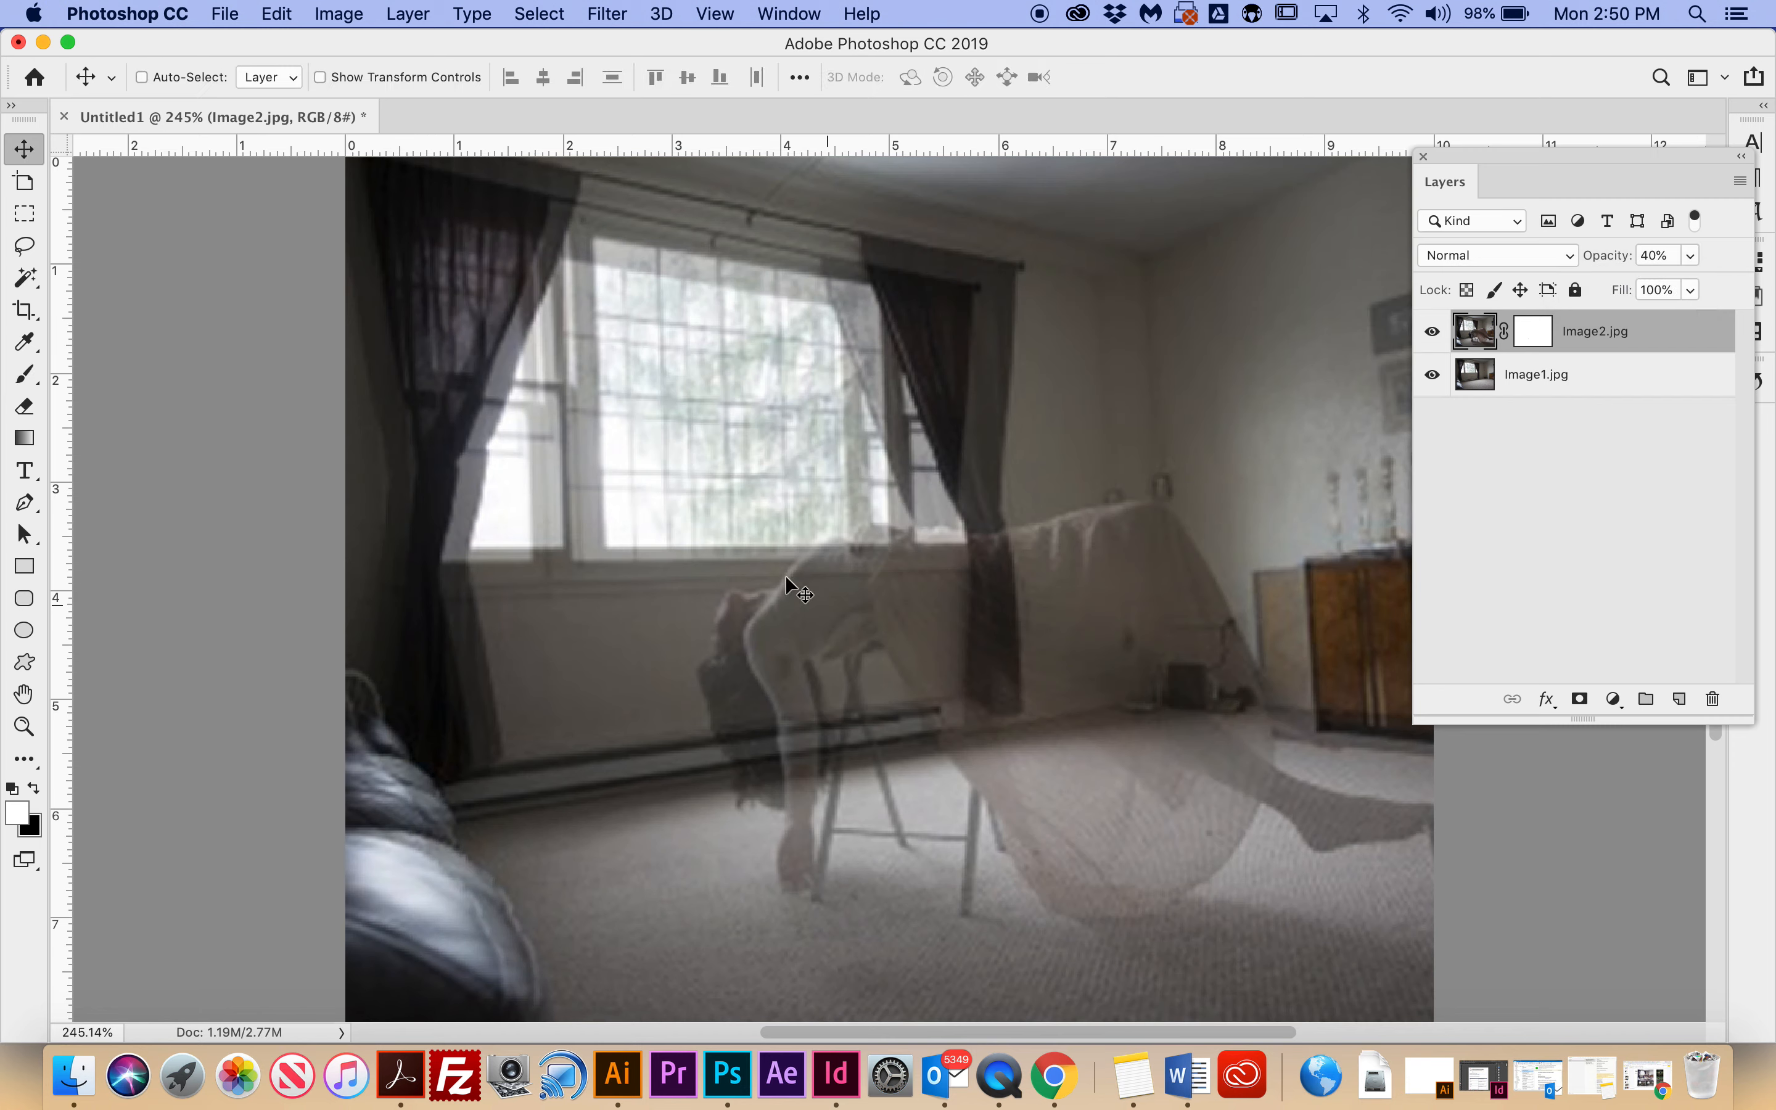
pyautogui.moveTo(740, 532); pyautogui.dragTo(776, 528)
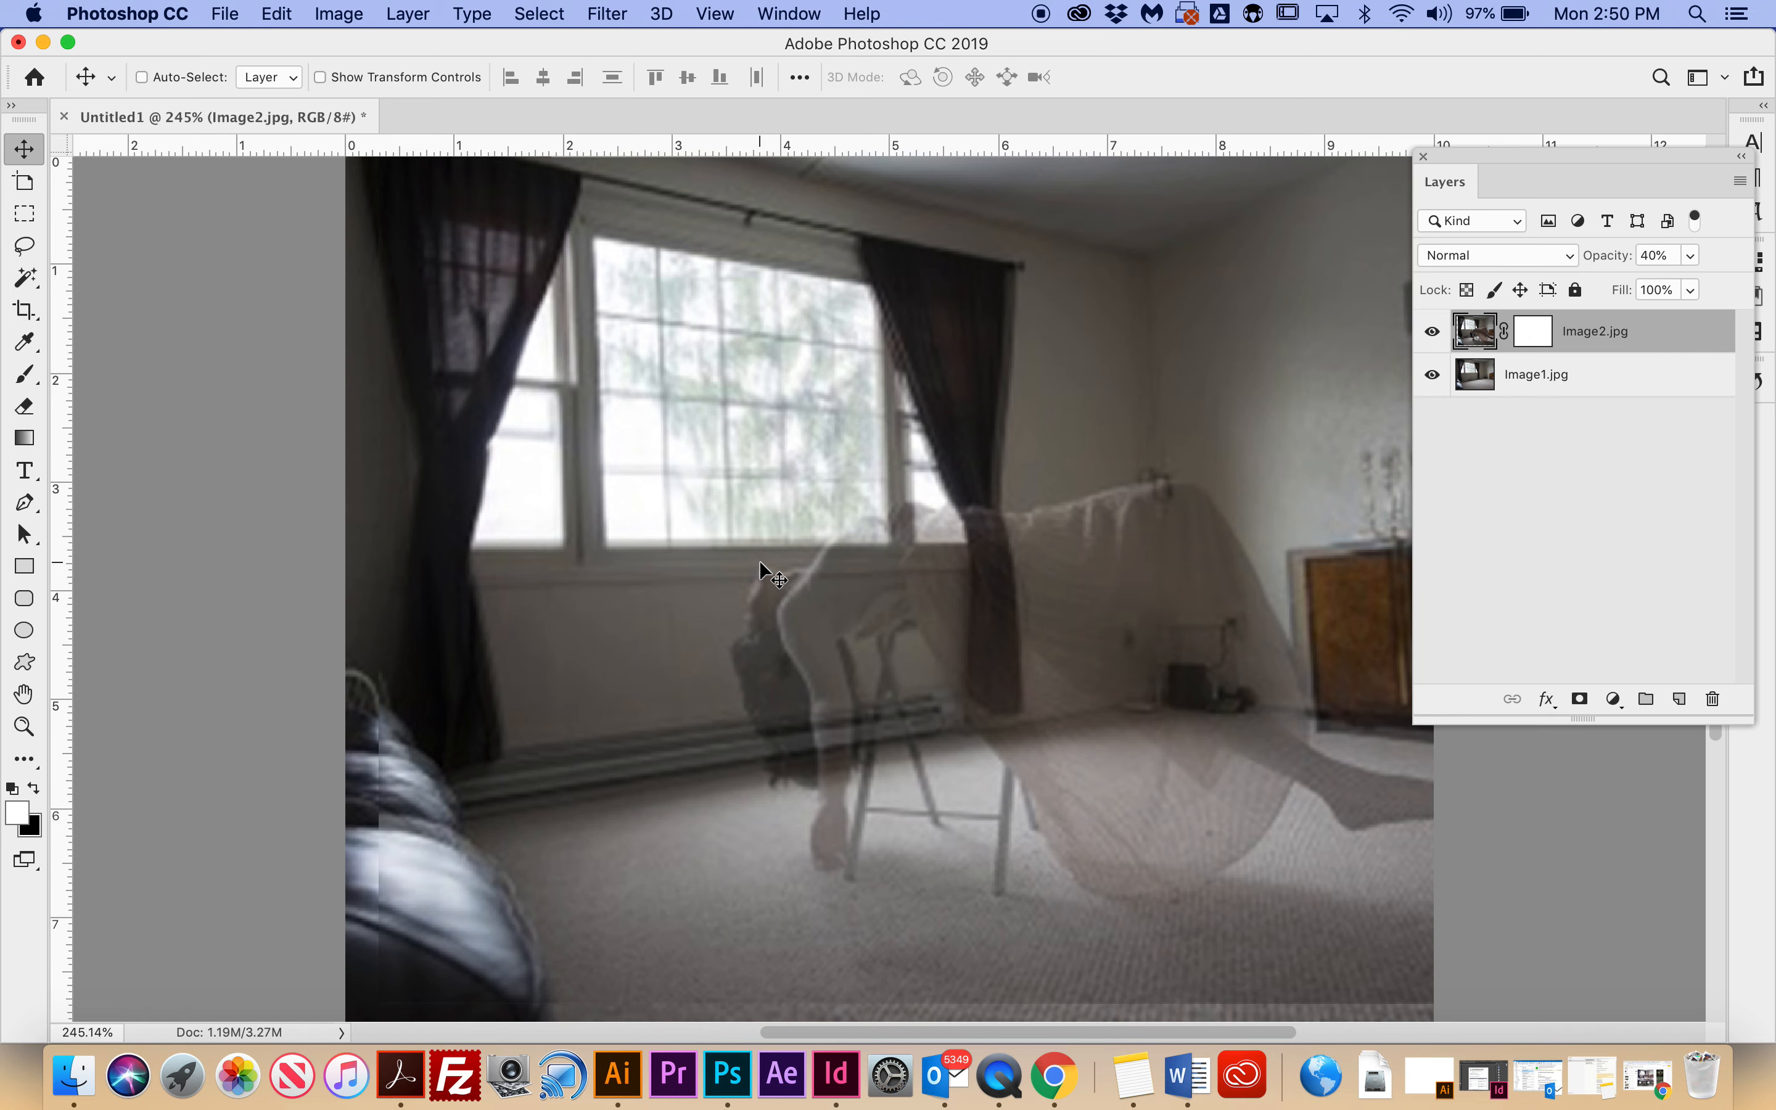
pyautogui.press('Right')
pyautogui.press('Right')
pyautogui.press('Right')
pyautogui.press('Right')
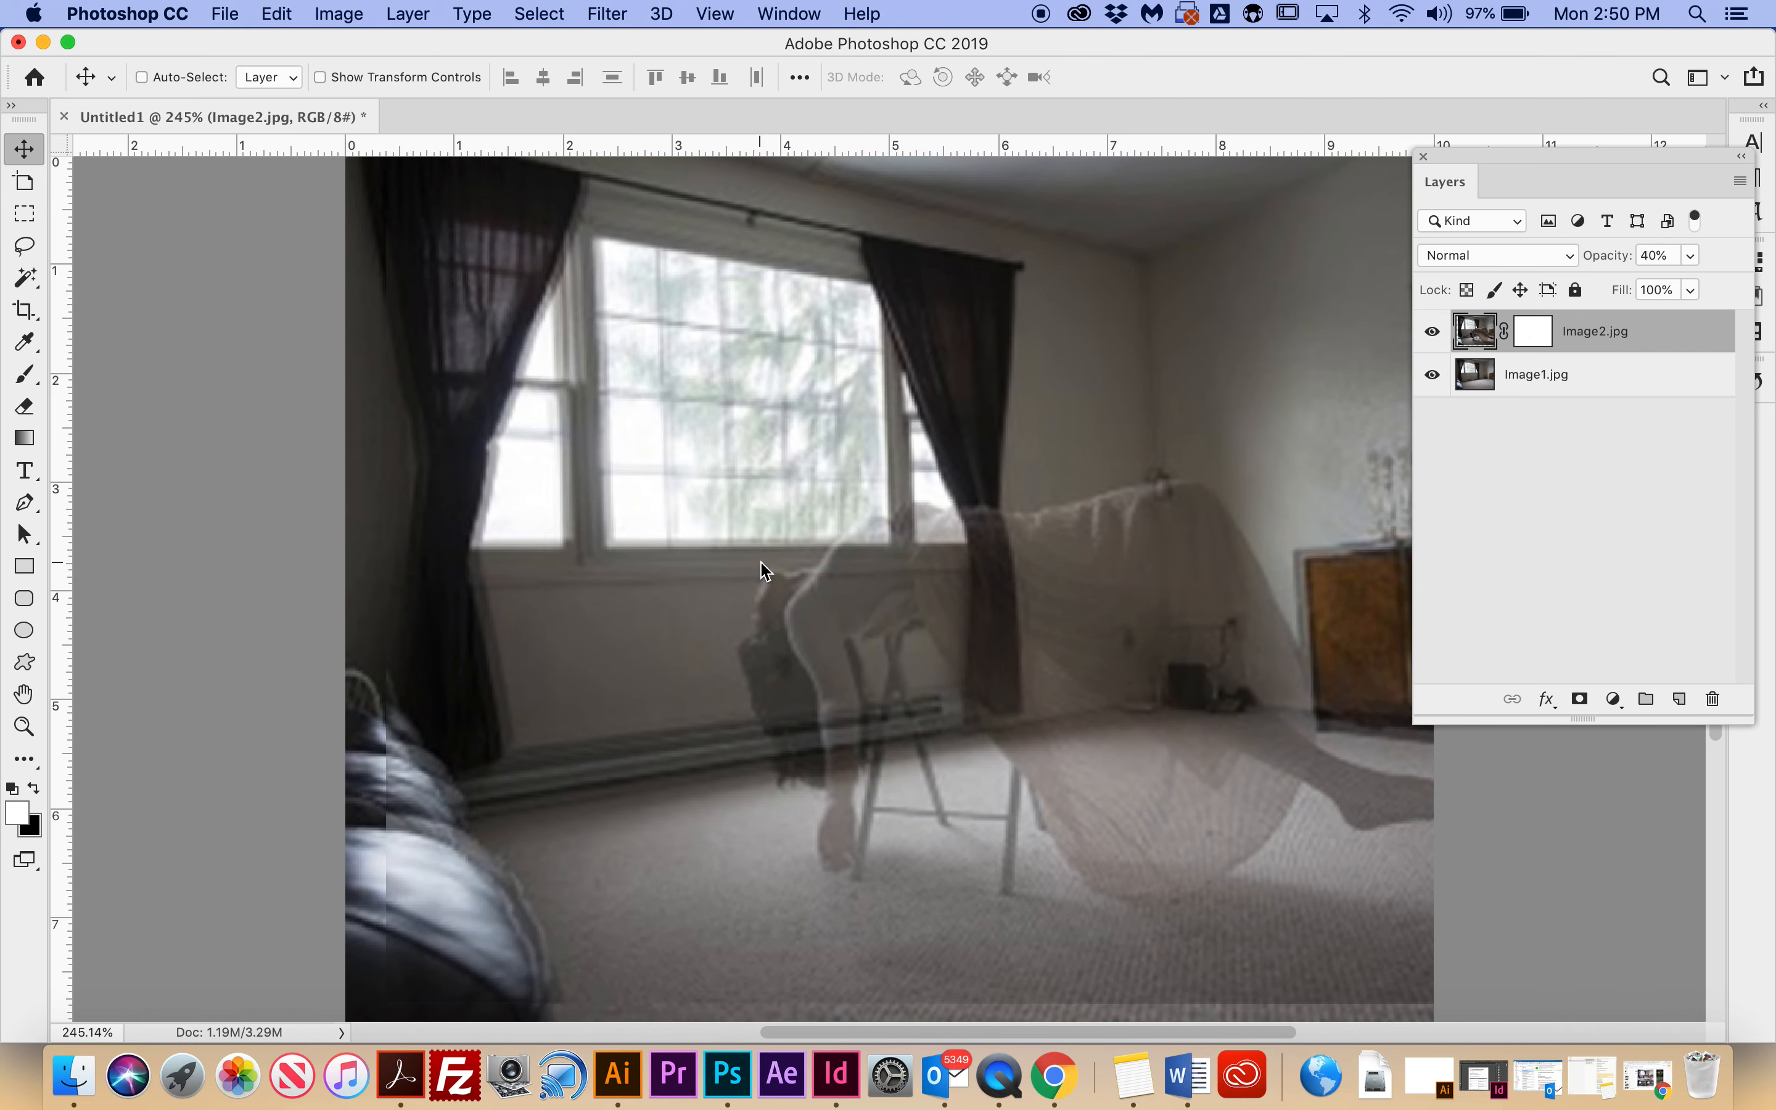
pyautogui.press('Left')
pyautogui.press('Left')
pyautogui.press('Left')
pyautogui.press('Left')
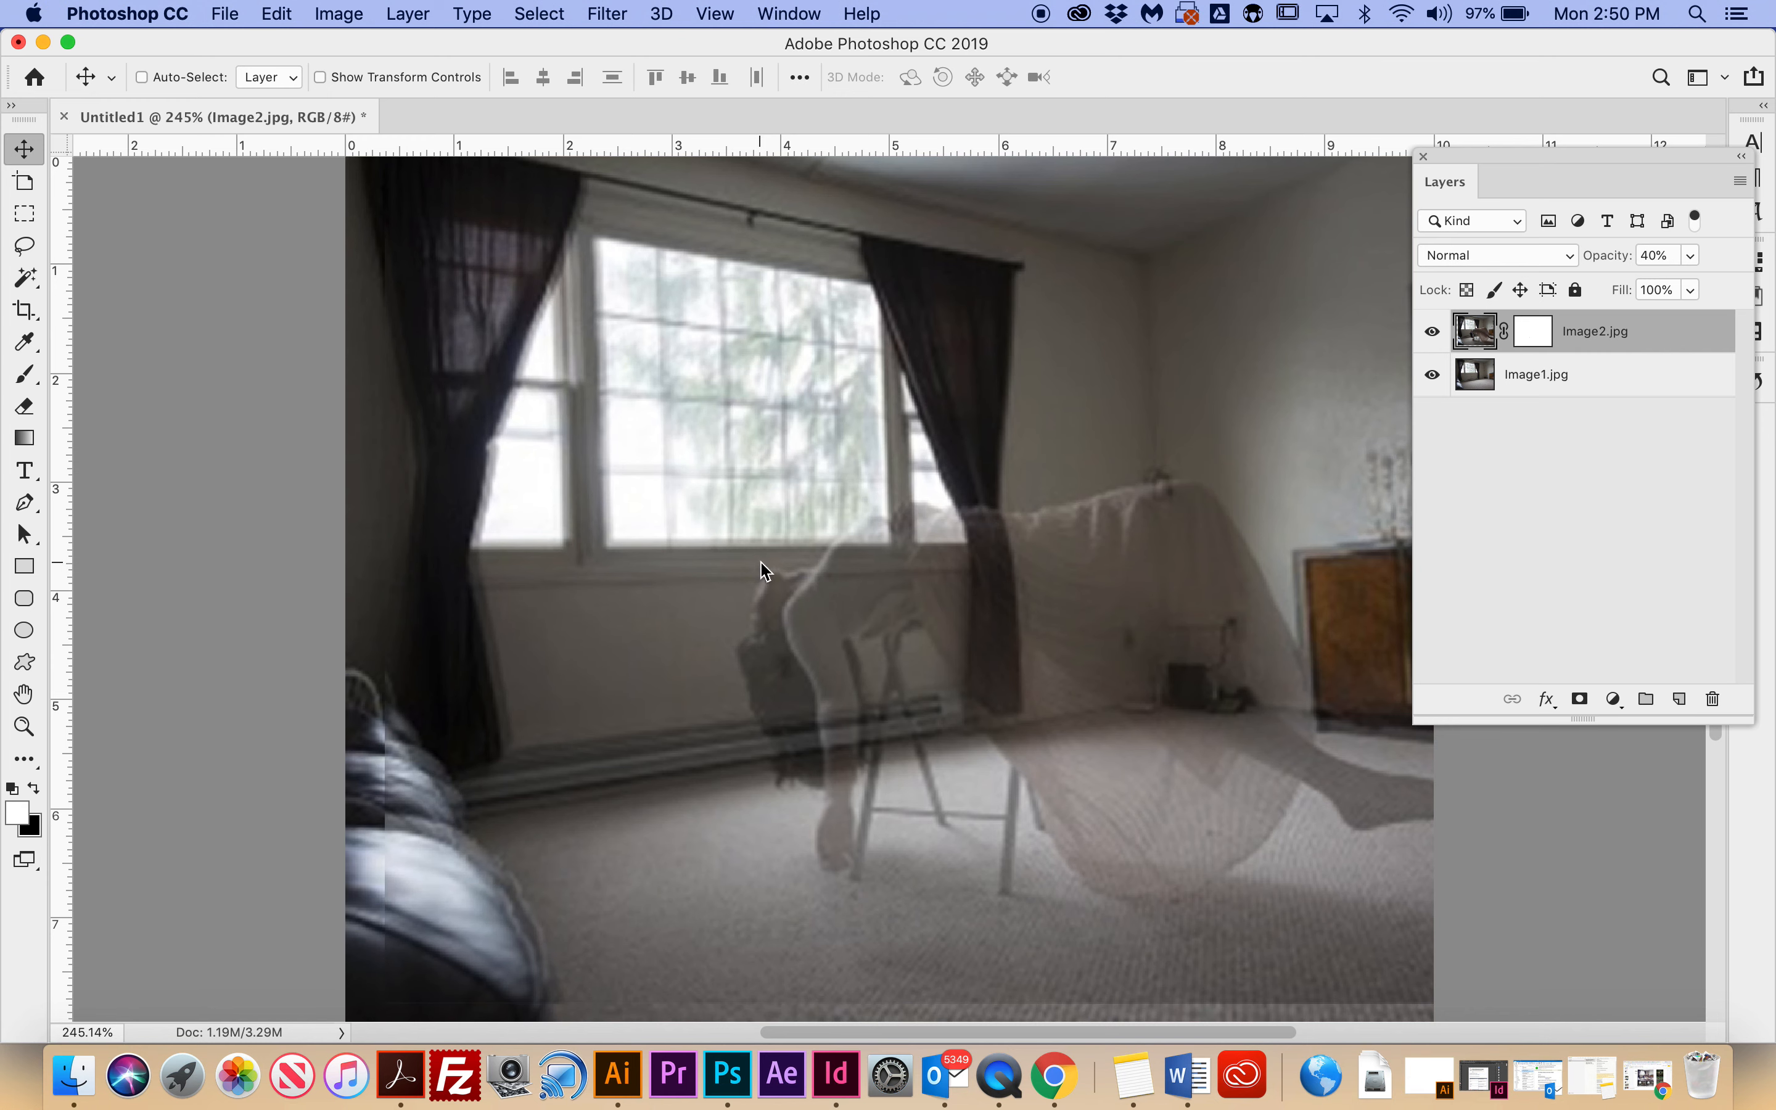
pyautogui.press('Left')
pyautogui.press('Left')
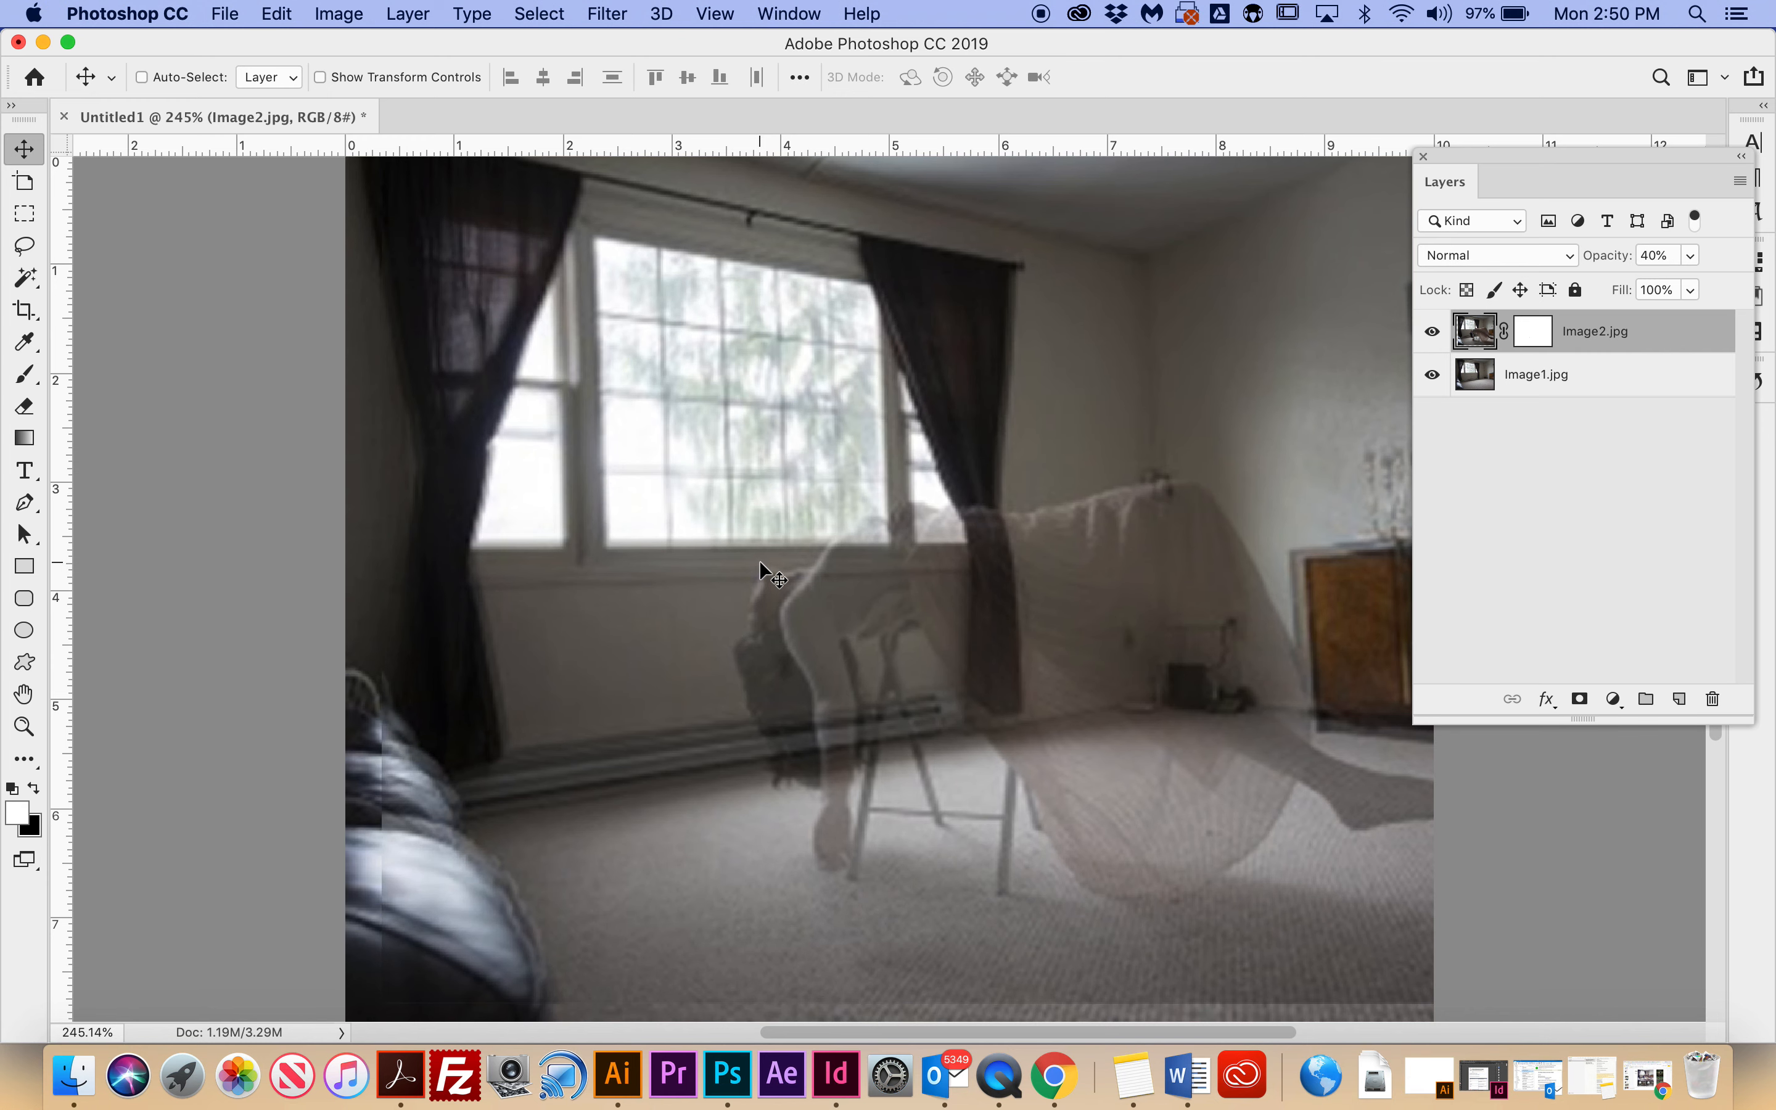
pyautogui.press('Right')
pyautogui.press('Right')
pyautogui.press('Right')
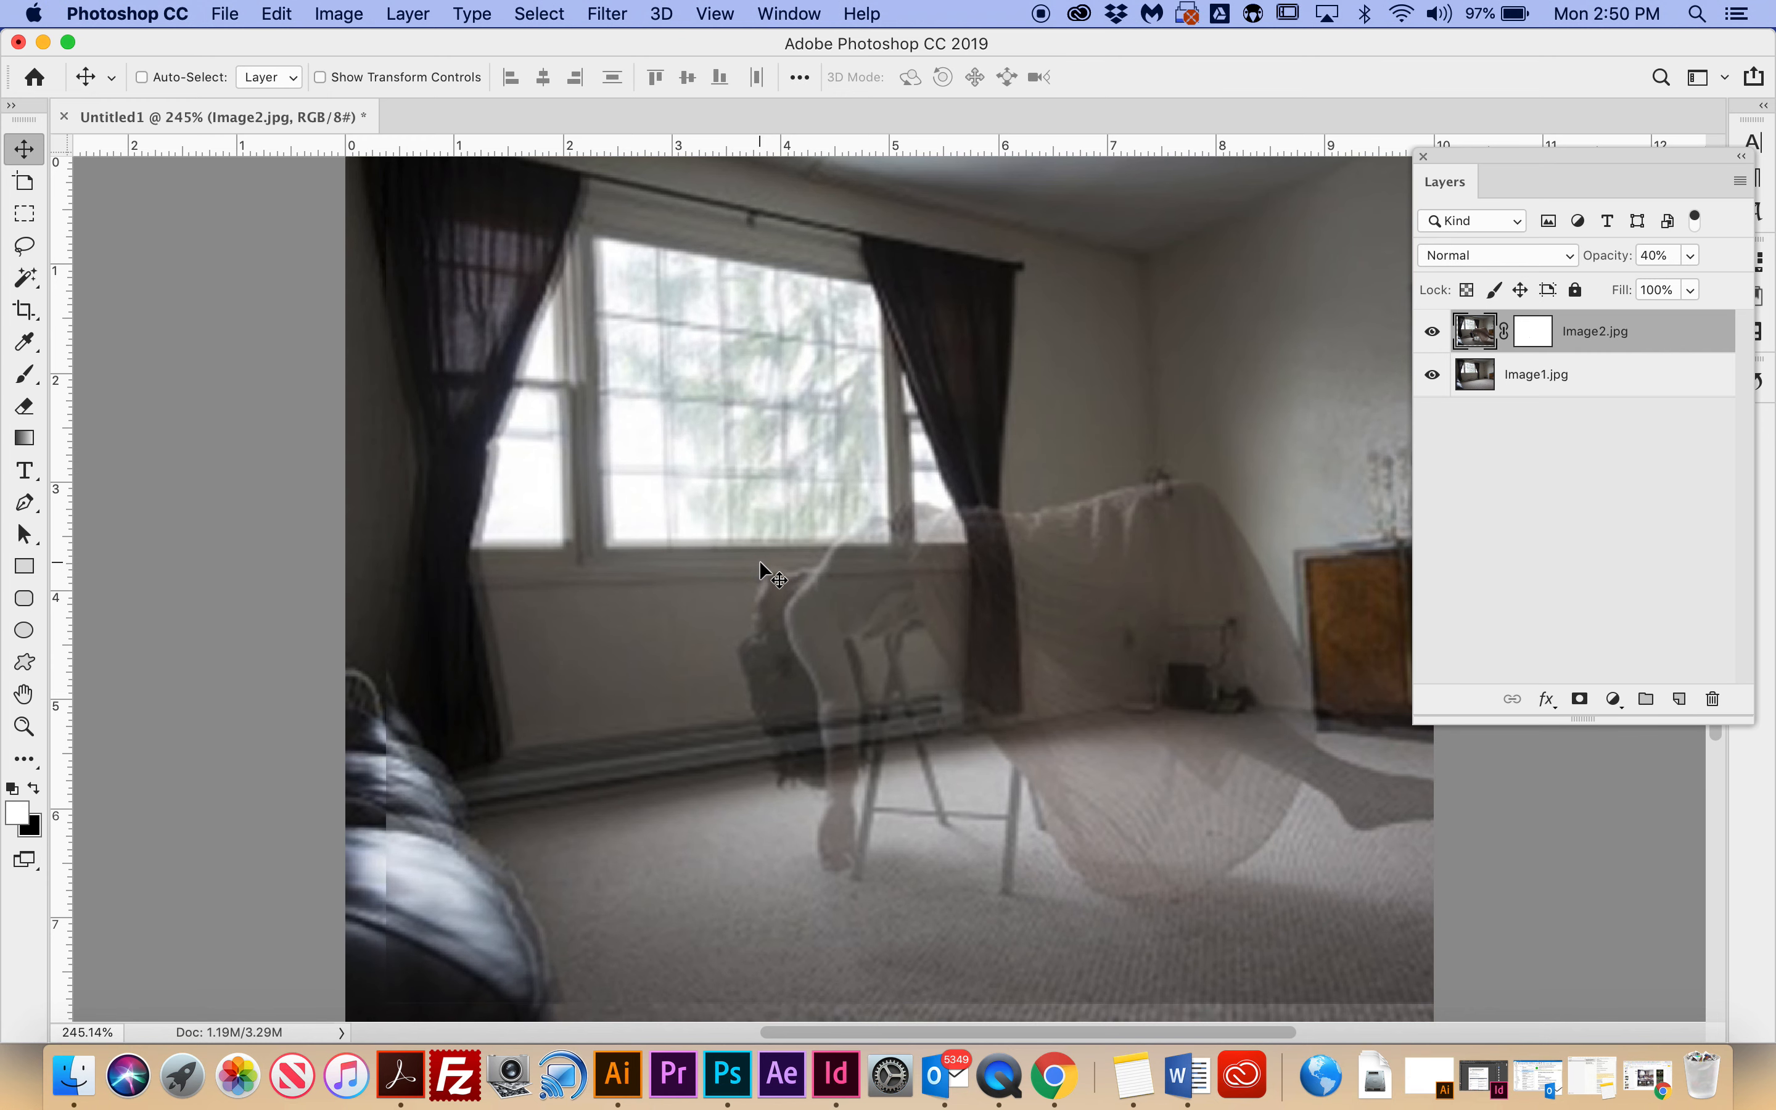
pyautogui.press('Left')
pyautogui.press('Left')
pyautogui.press('Left')
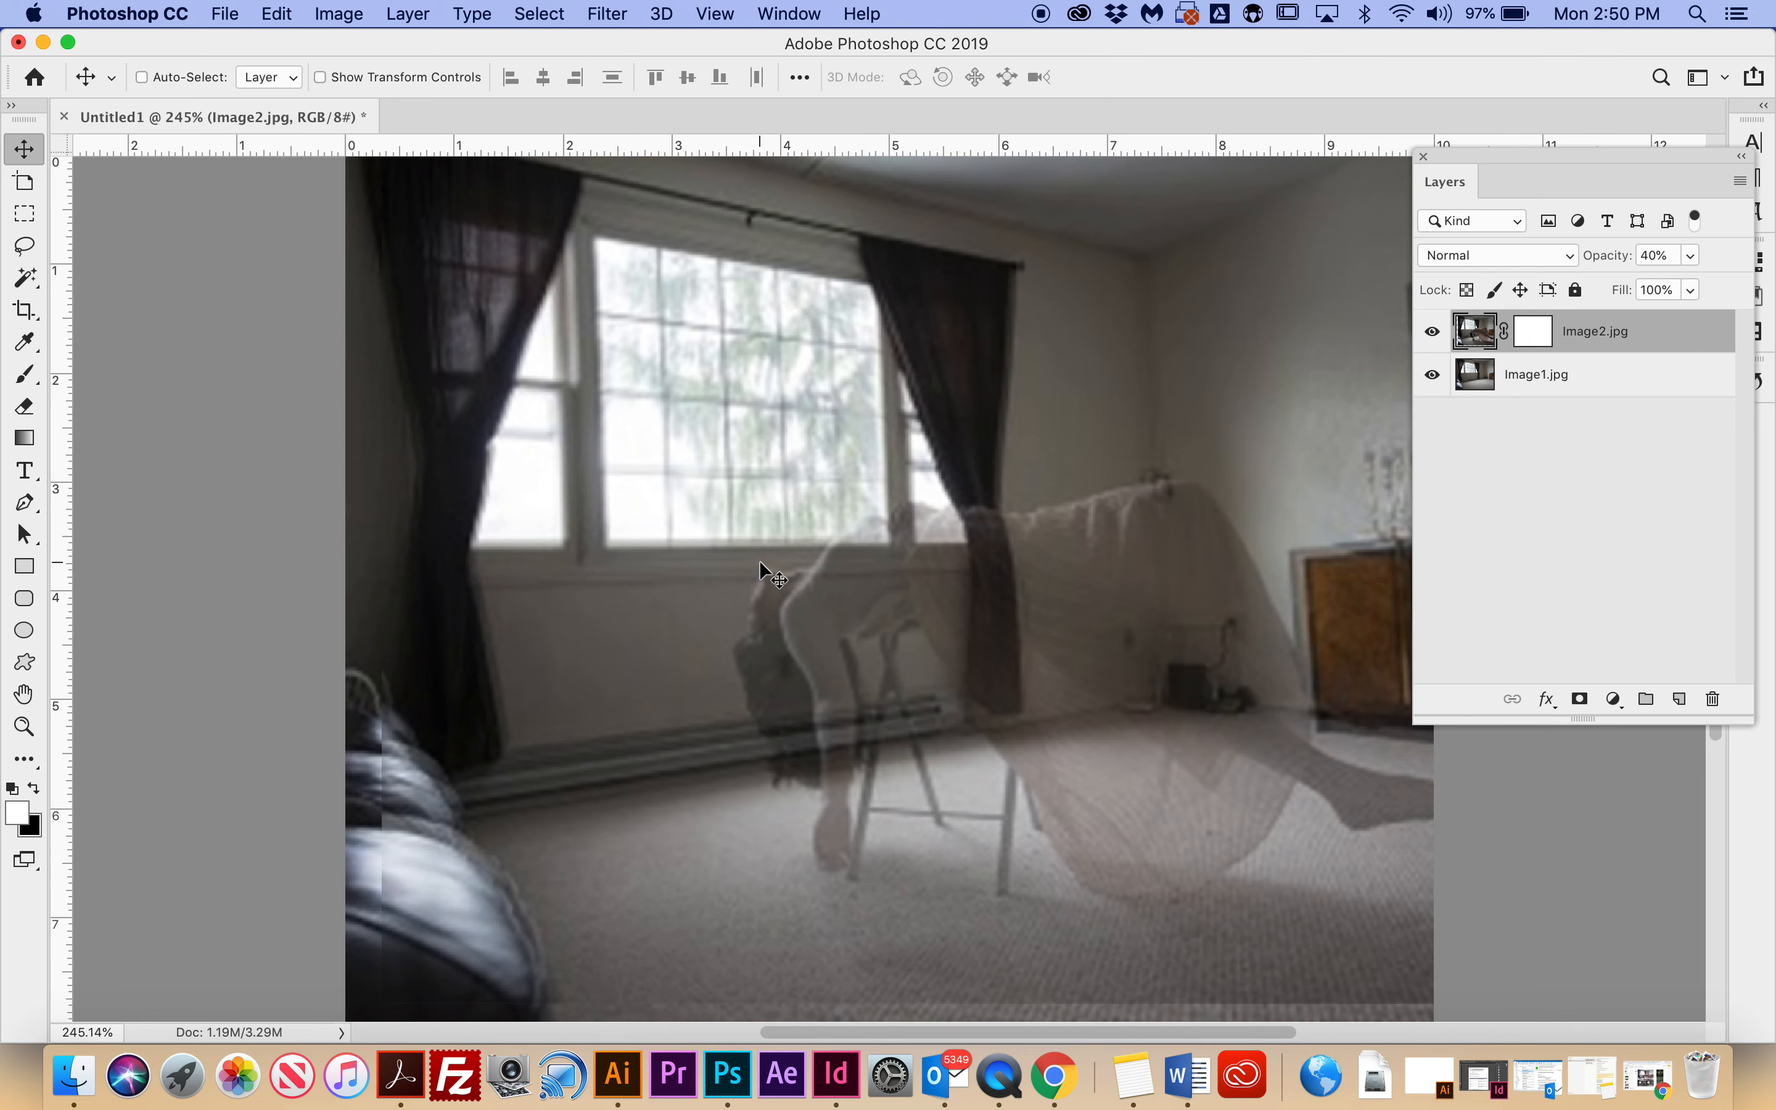
pyautogui.press('Left')
pyautogui.press('Left')
pyautogui.press('Left')
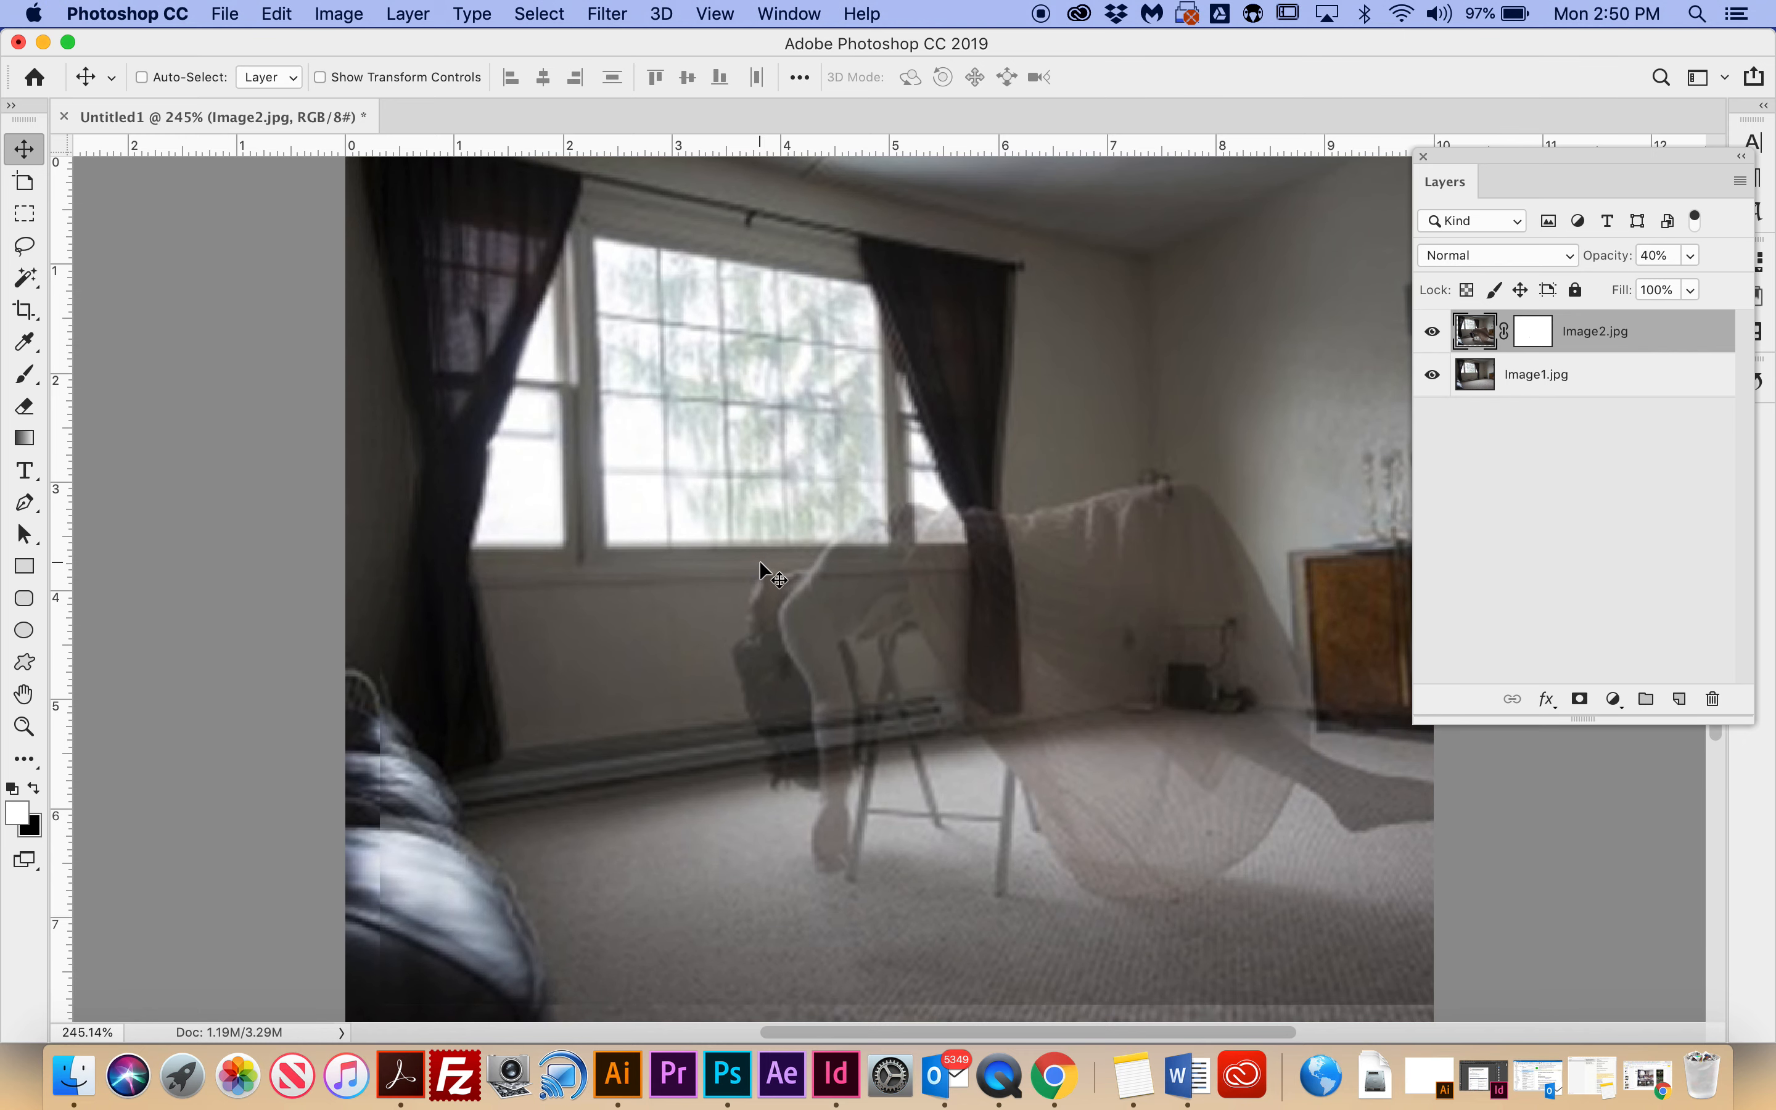
pyautogui.press('Right')
pyautogui.press('Right')
pyautogui.press('Right')
pyautogui.press('Right')
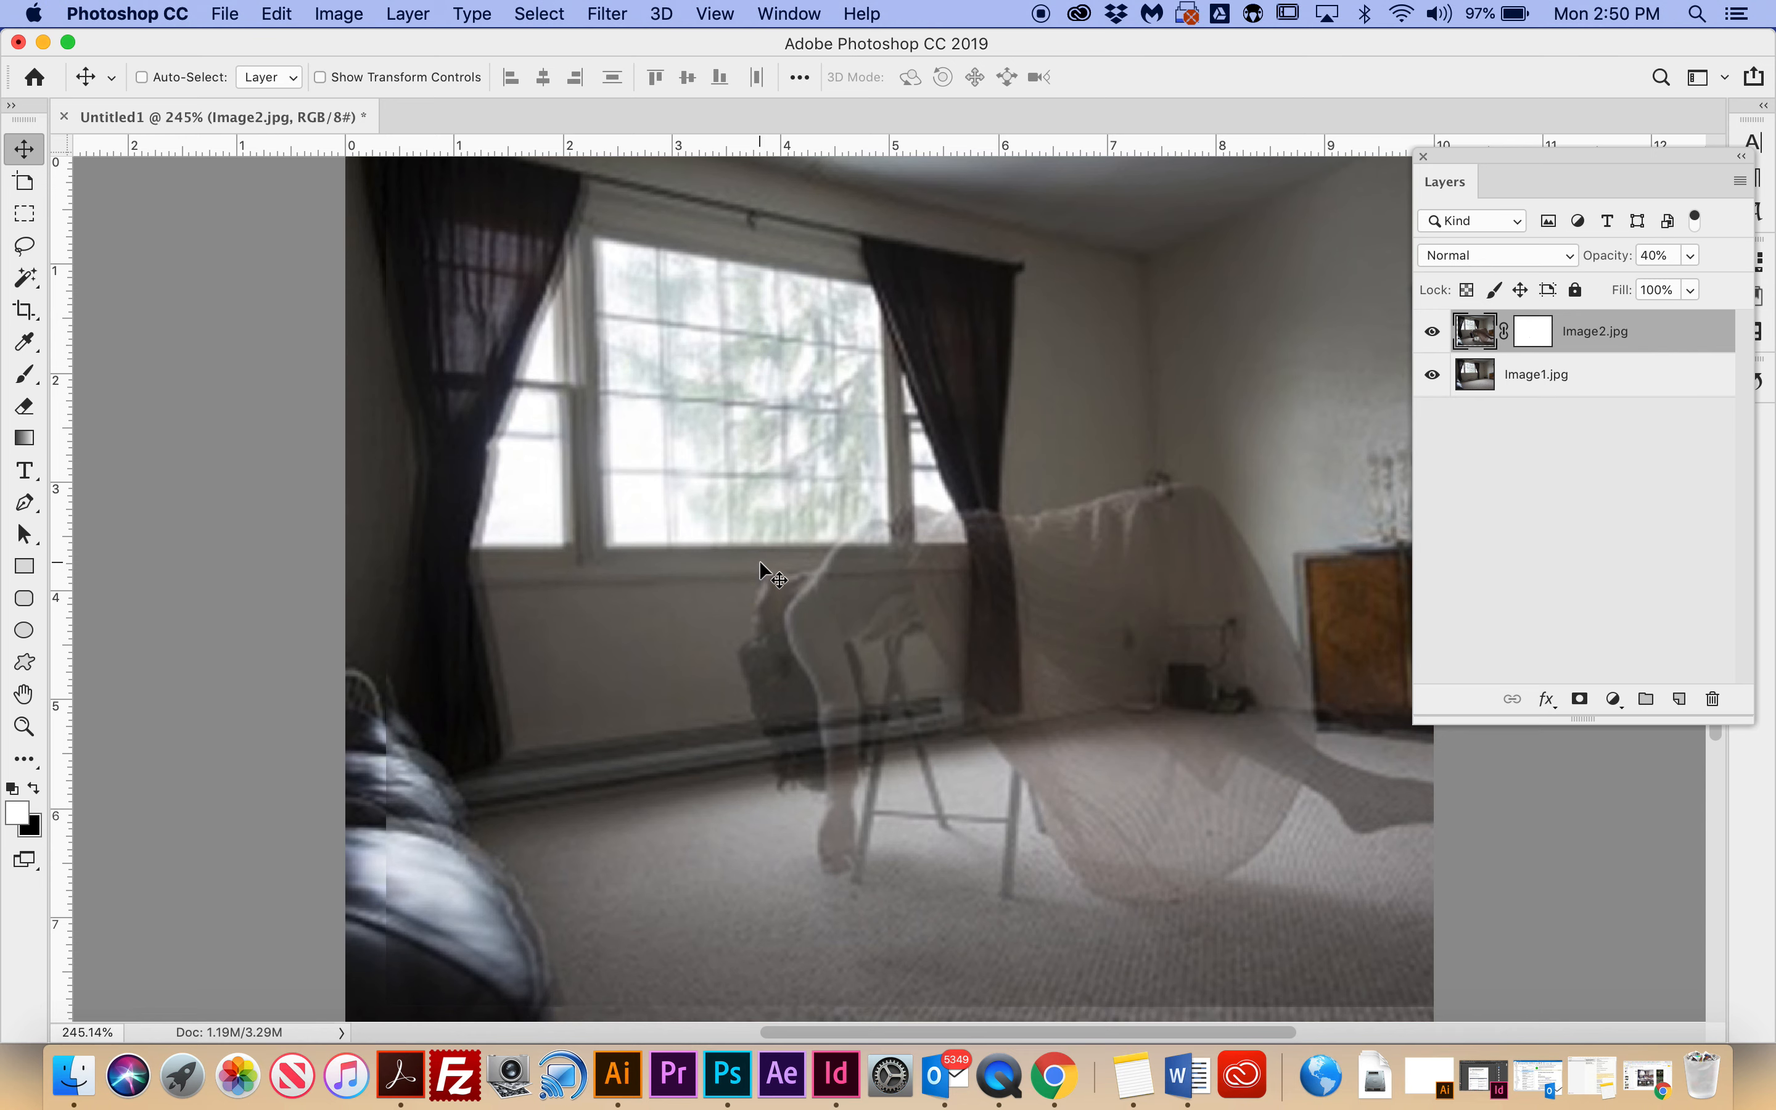
pyautogui.press('Left')
pyautogui.press('Left')
pyautogui.press('Left')
pyautogui.press('Left')
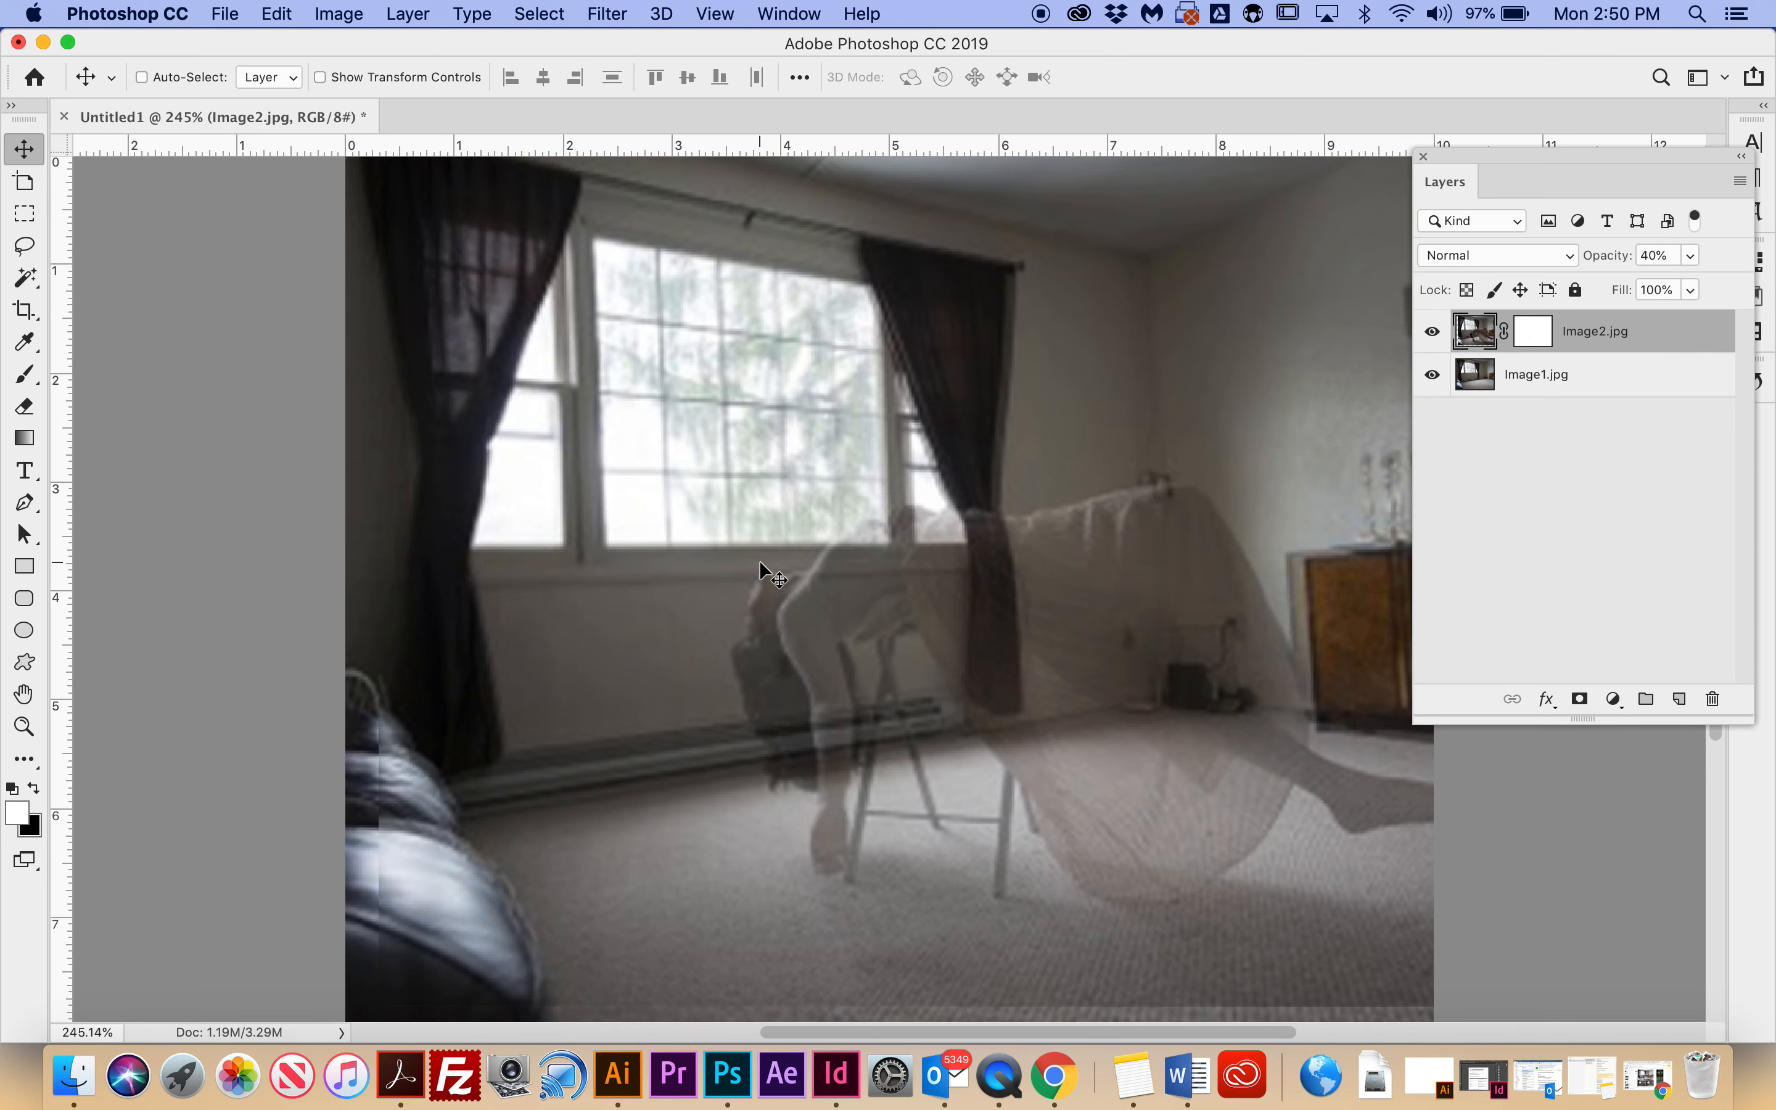
pyautogui.press('Right')
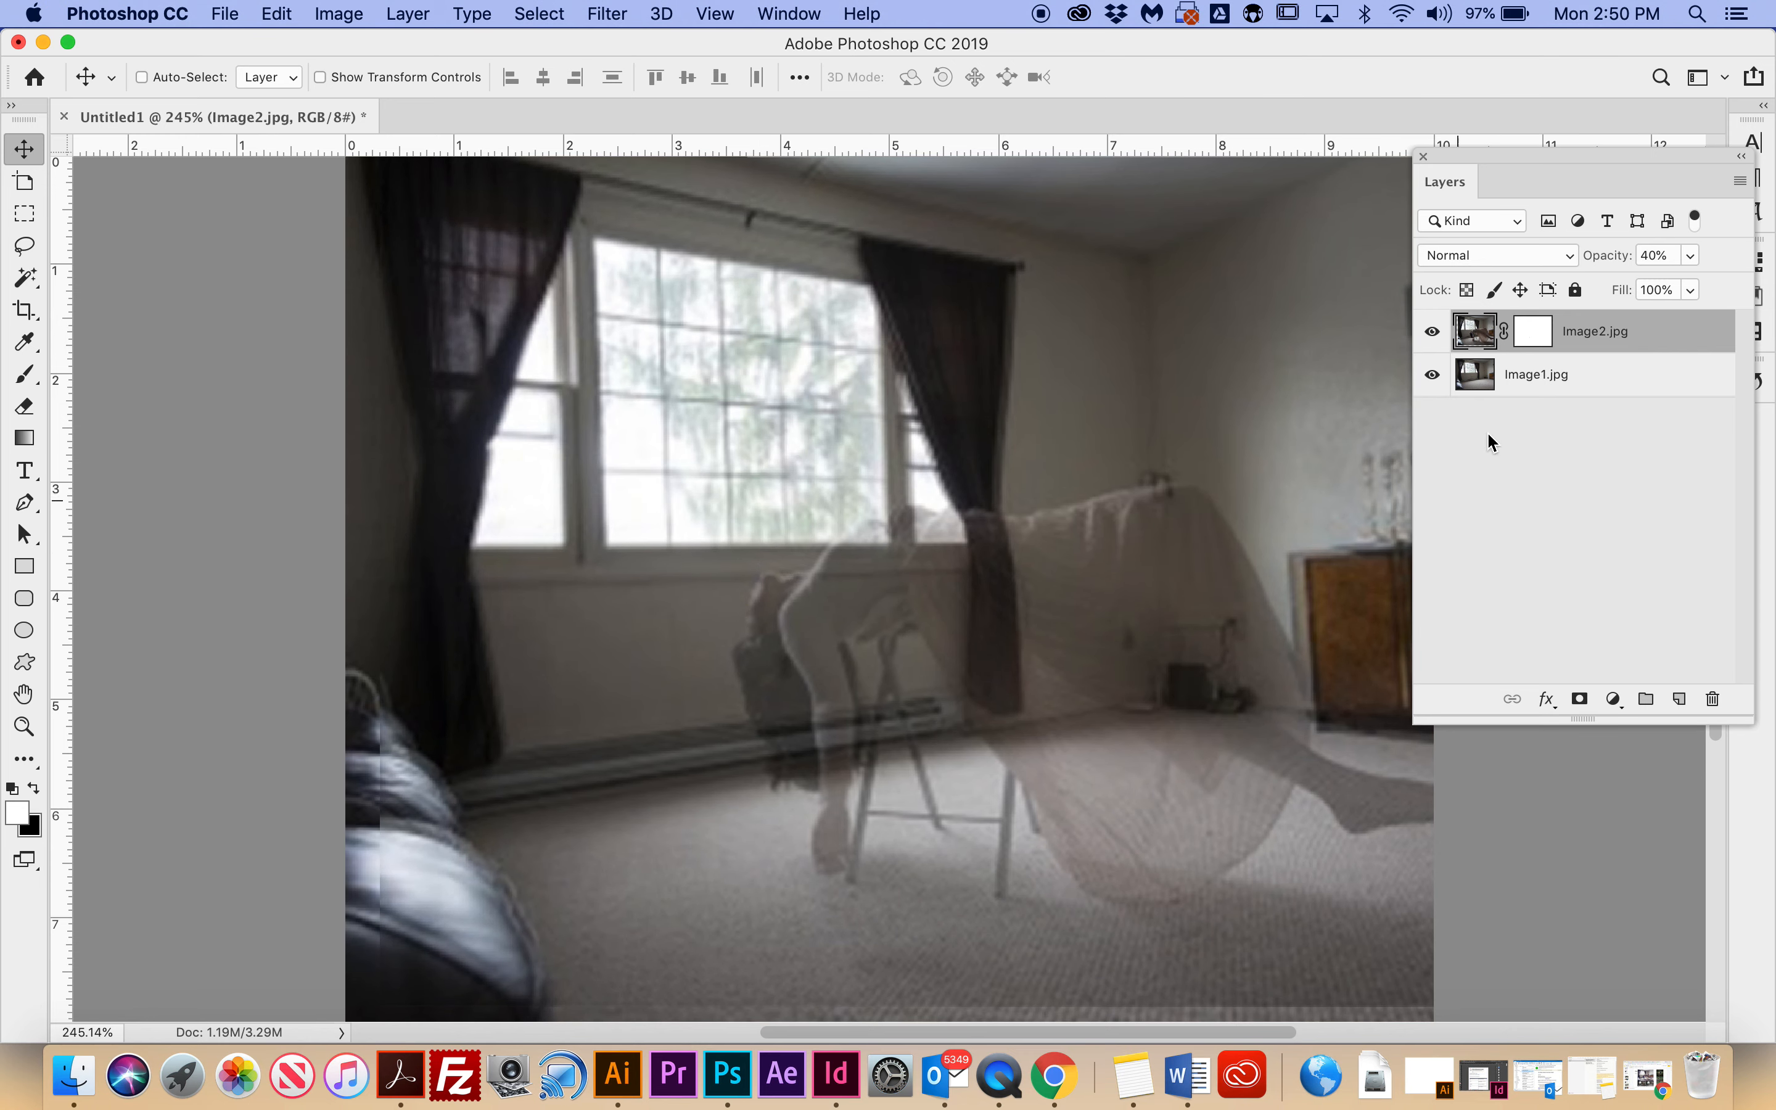
# - Set the Image2.jpg layer's opacity to 100% and make its layer mask active
pyautogui.click(1690, 255)
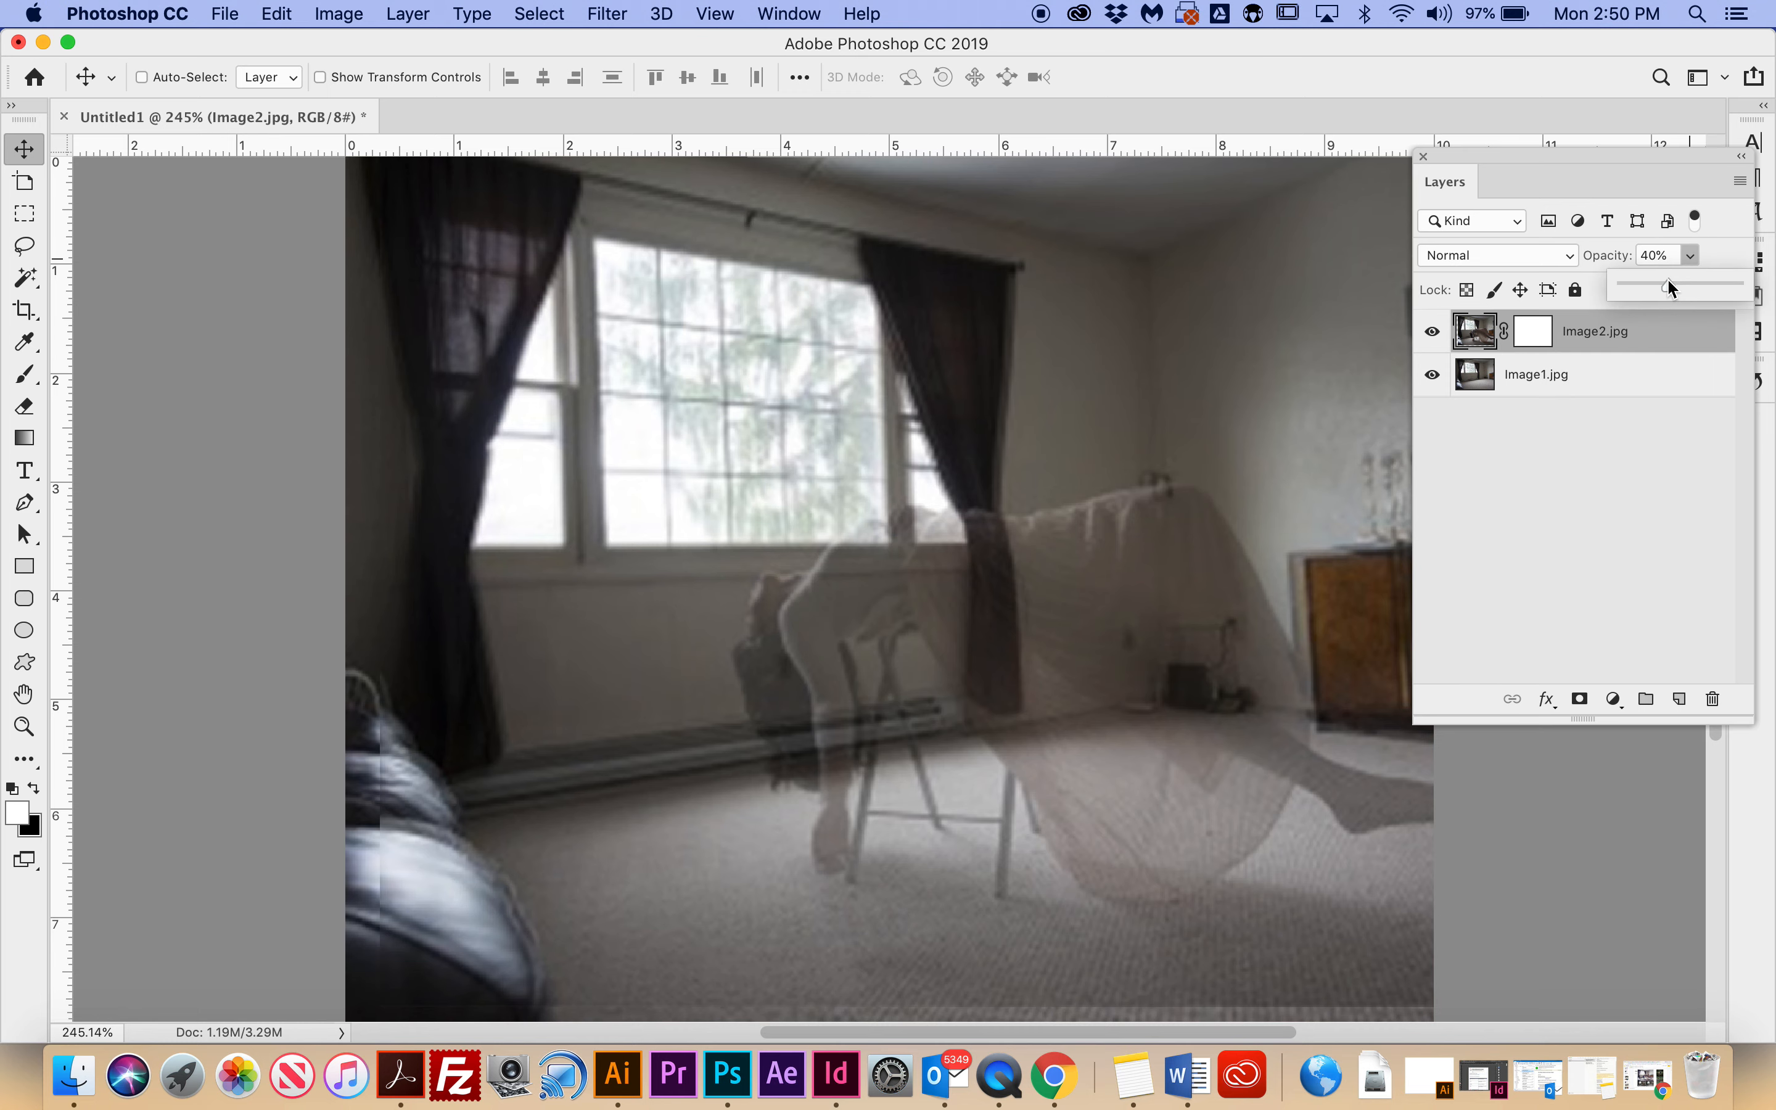
pyautogui.moveTo(1667, 278); pyautogui.dragTo(1765, 304)
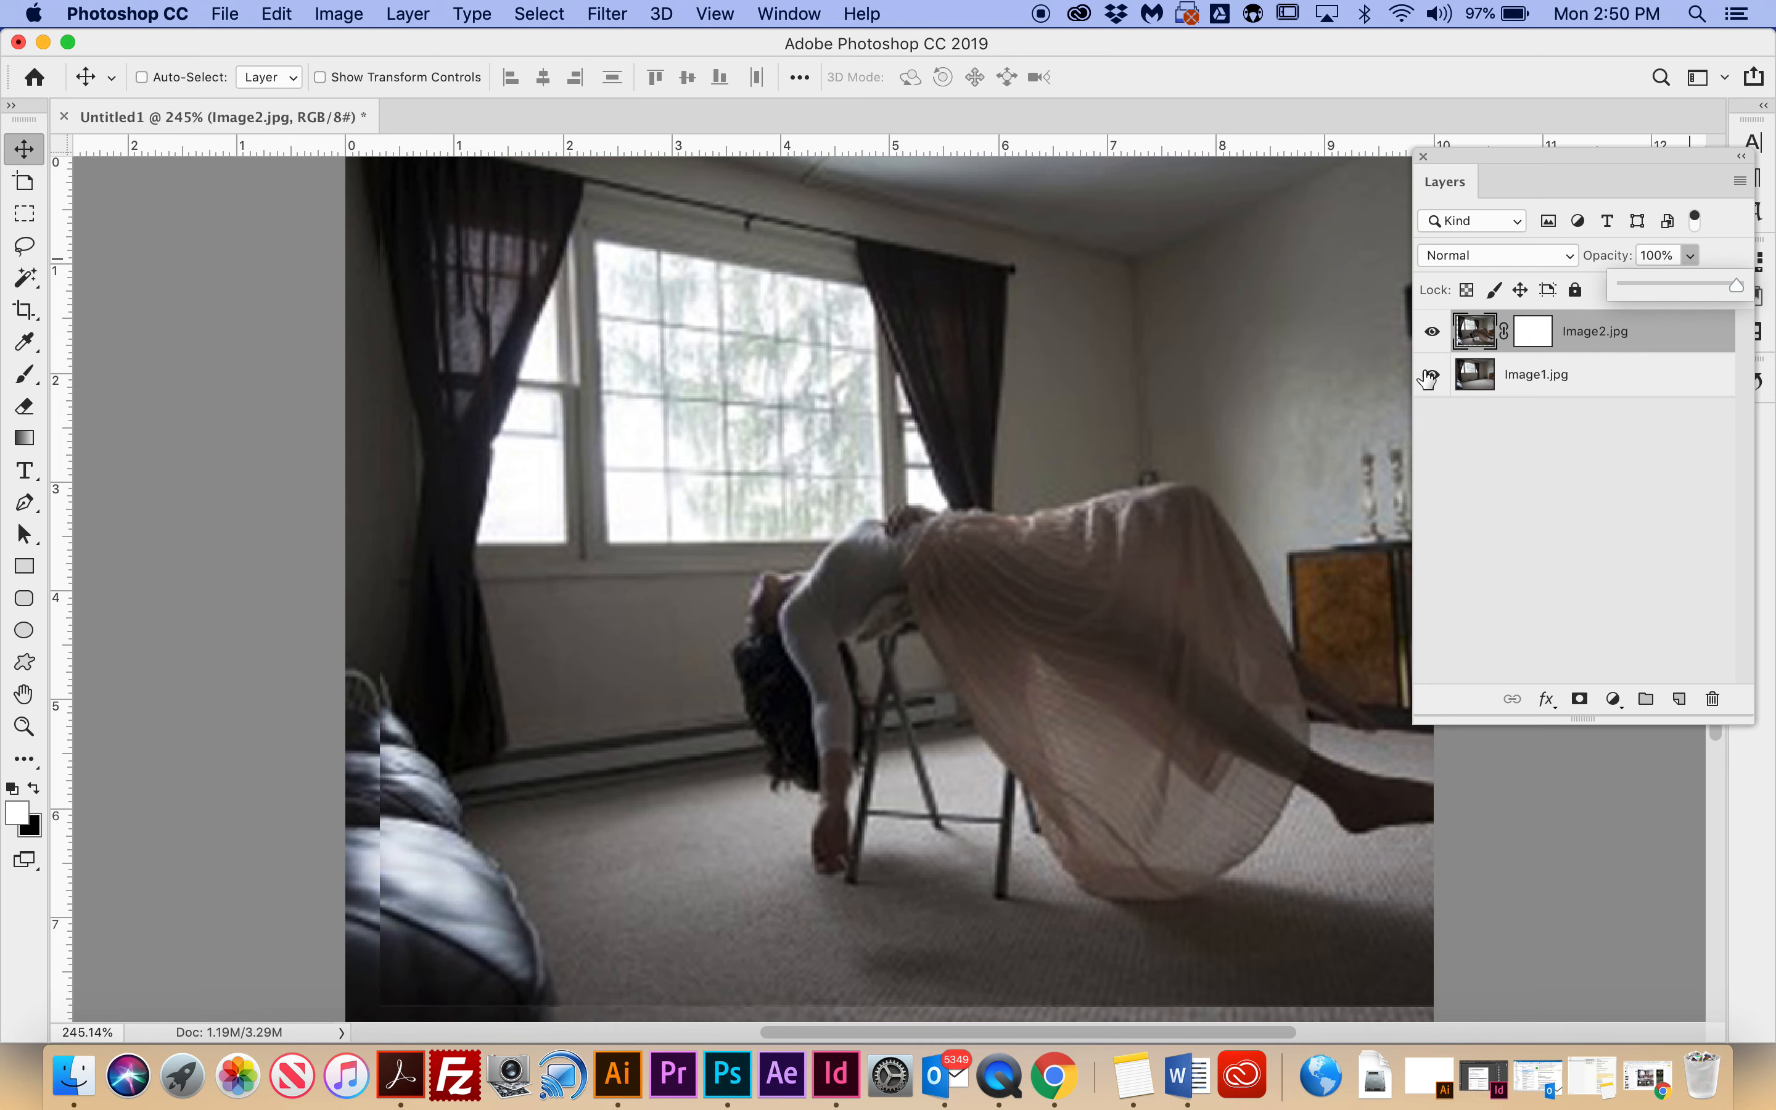
pyautogui.click(1537, 330)
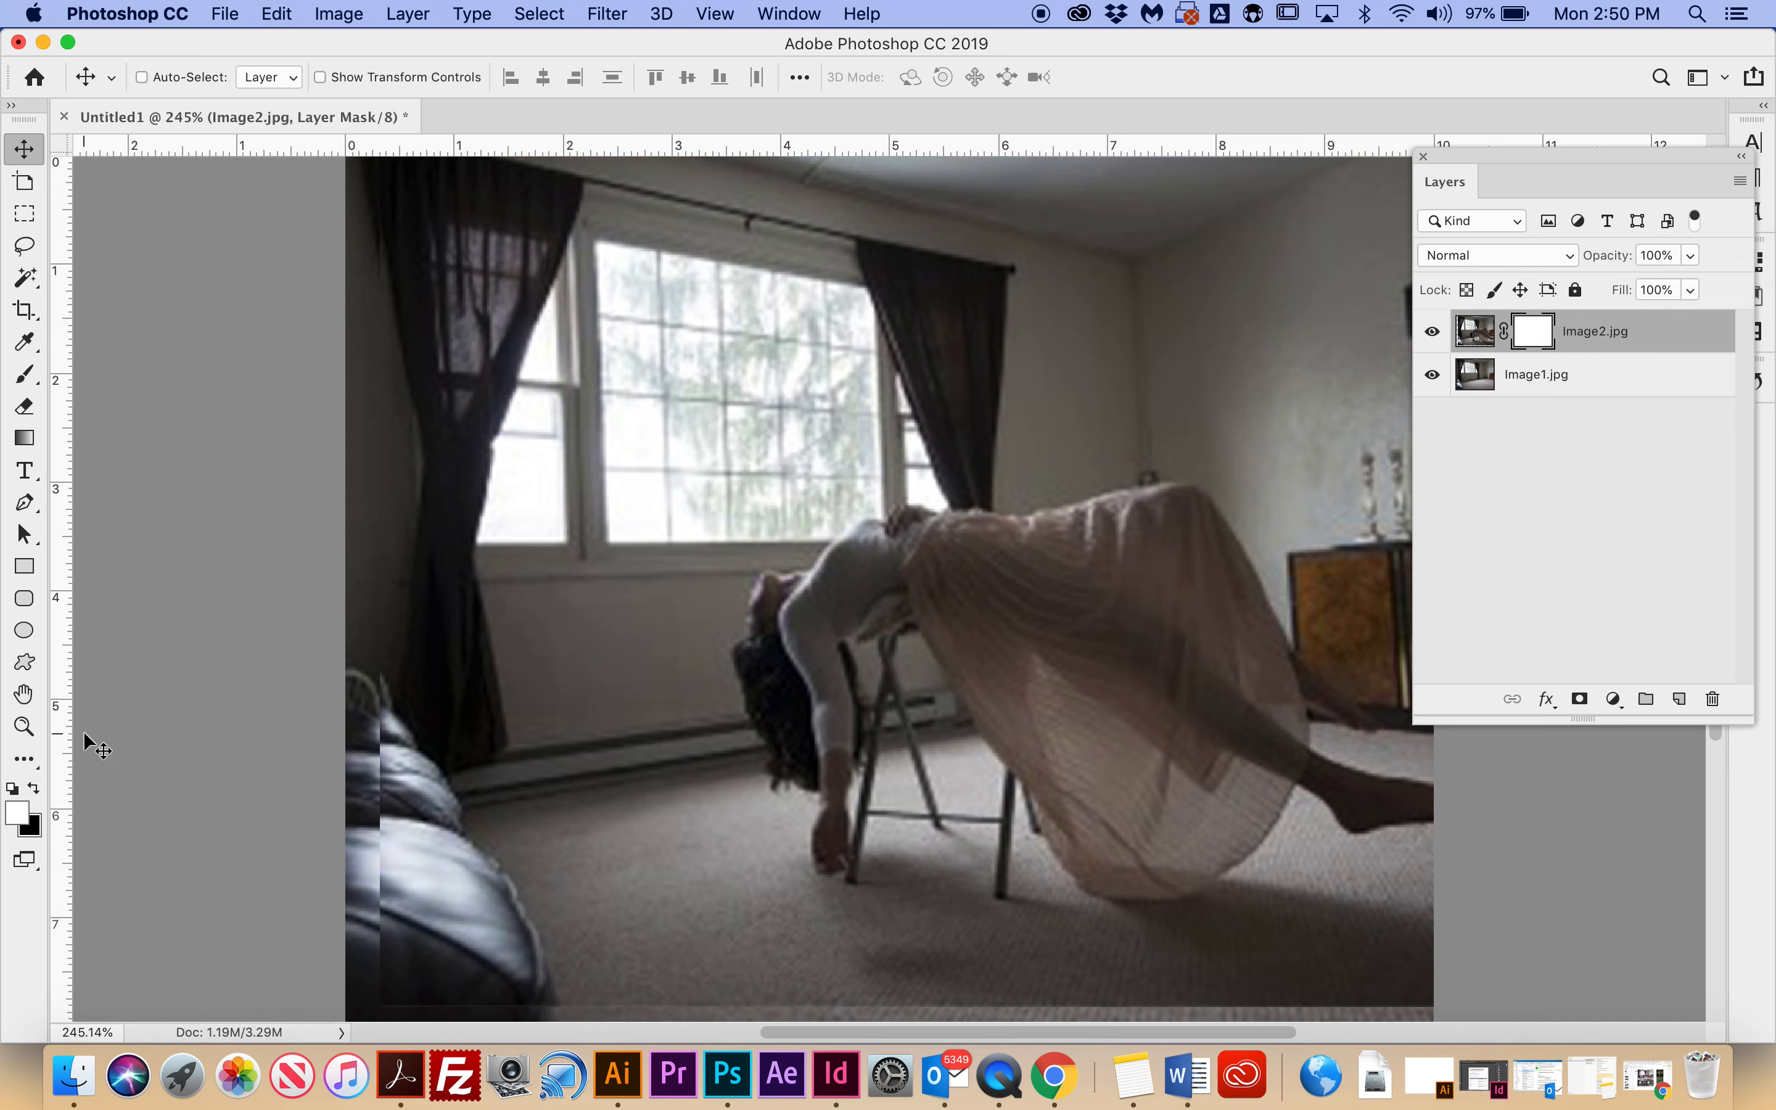
# - Set up the Brush tool with a black foreground colour, 39 px size and 39% hardness
pyautogui.click(35, 789)
pyautogui.click(37, 374)
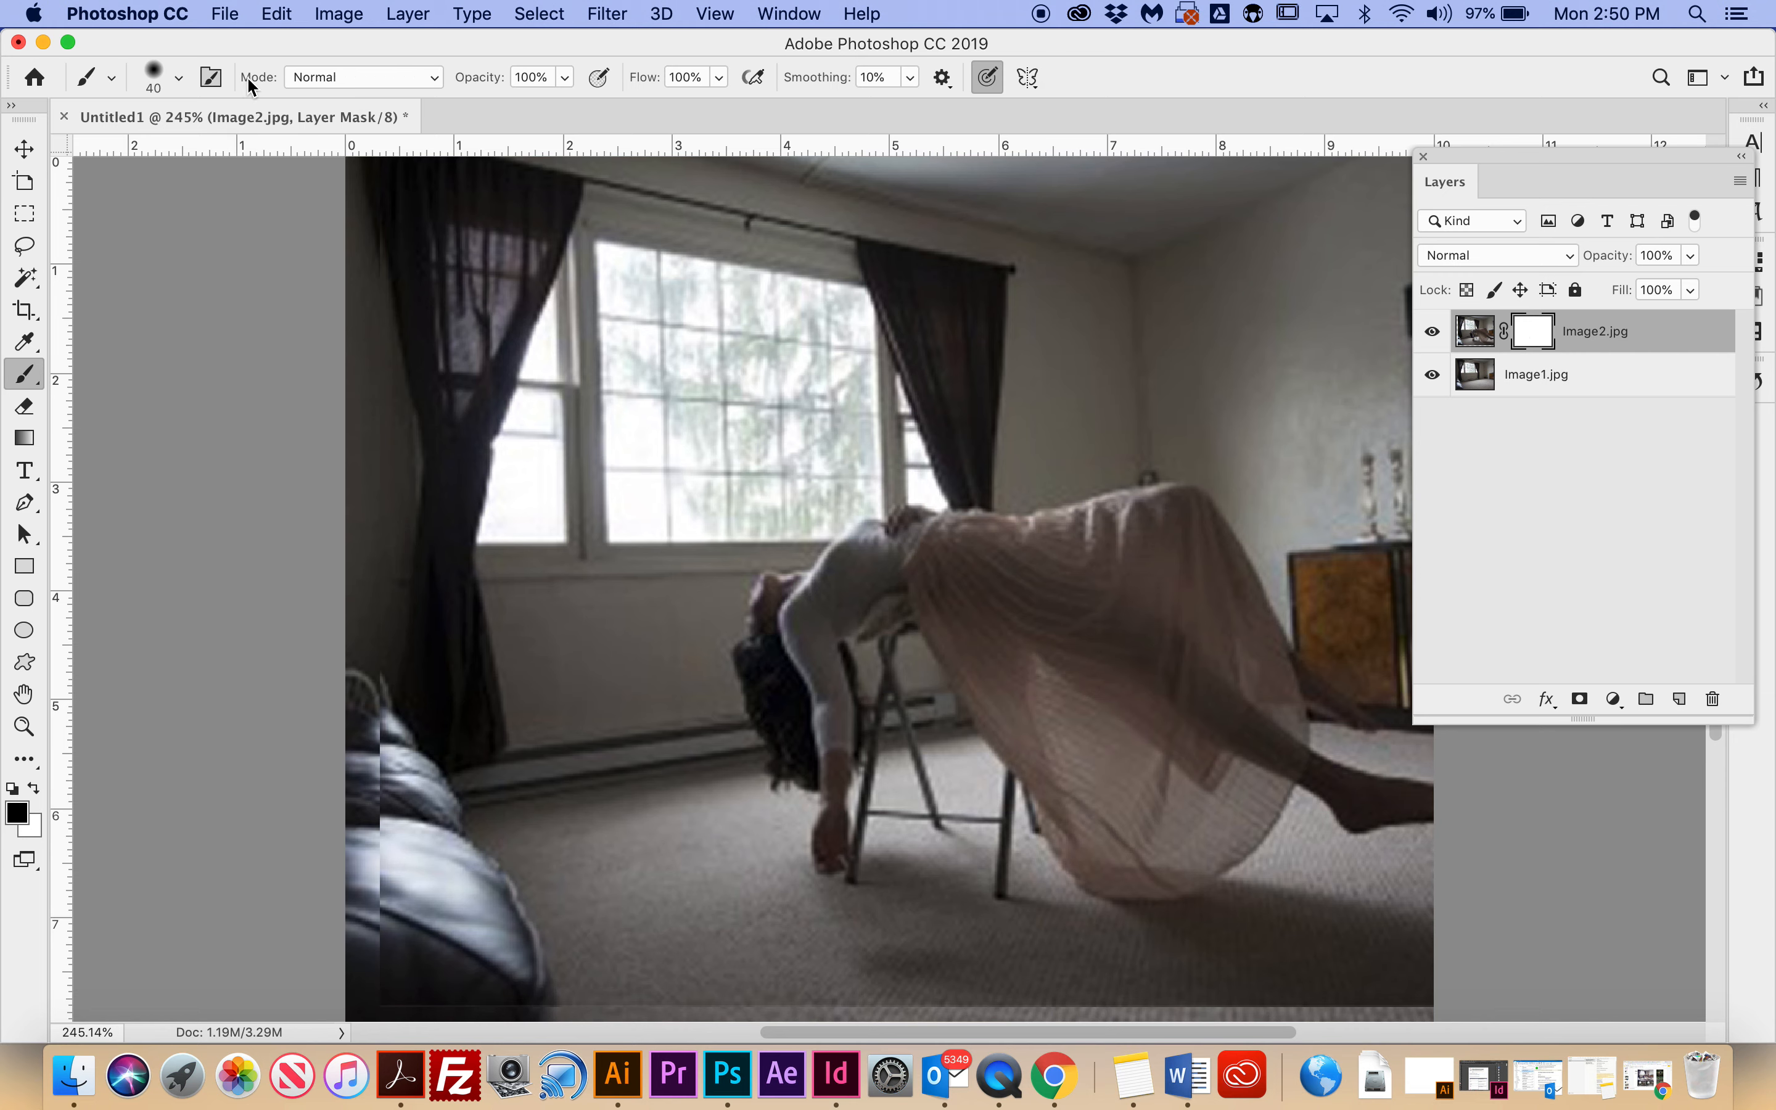
pyautogui.click(173, 78)
pyautogui.moveTo(169, 154)
pyautogui.mouseDown()
pyautogui.moveTo(277, 157)
pyautogui.moveTo(167, 153)
pyautogui.moveTo(187, 211)
pyautogui.moveTo(226, 211)
pyautogui.moveTo(207, 211)
pyautogui.mouseUp()
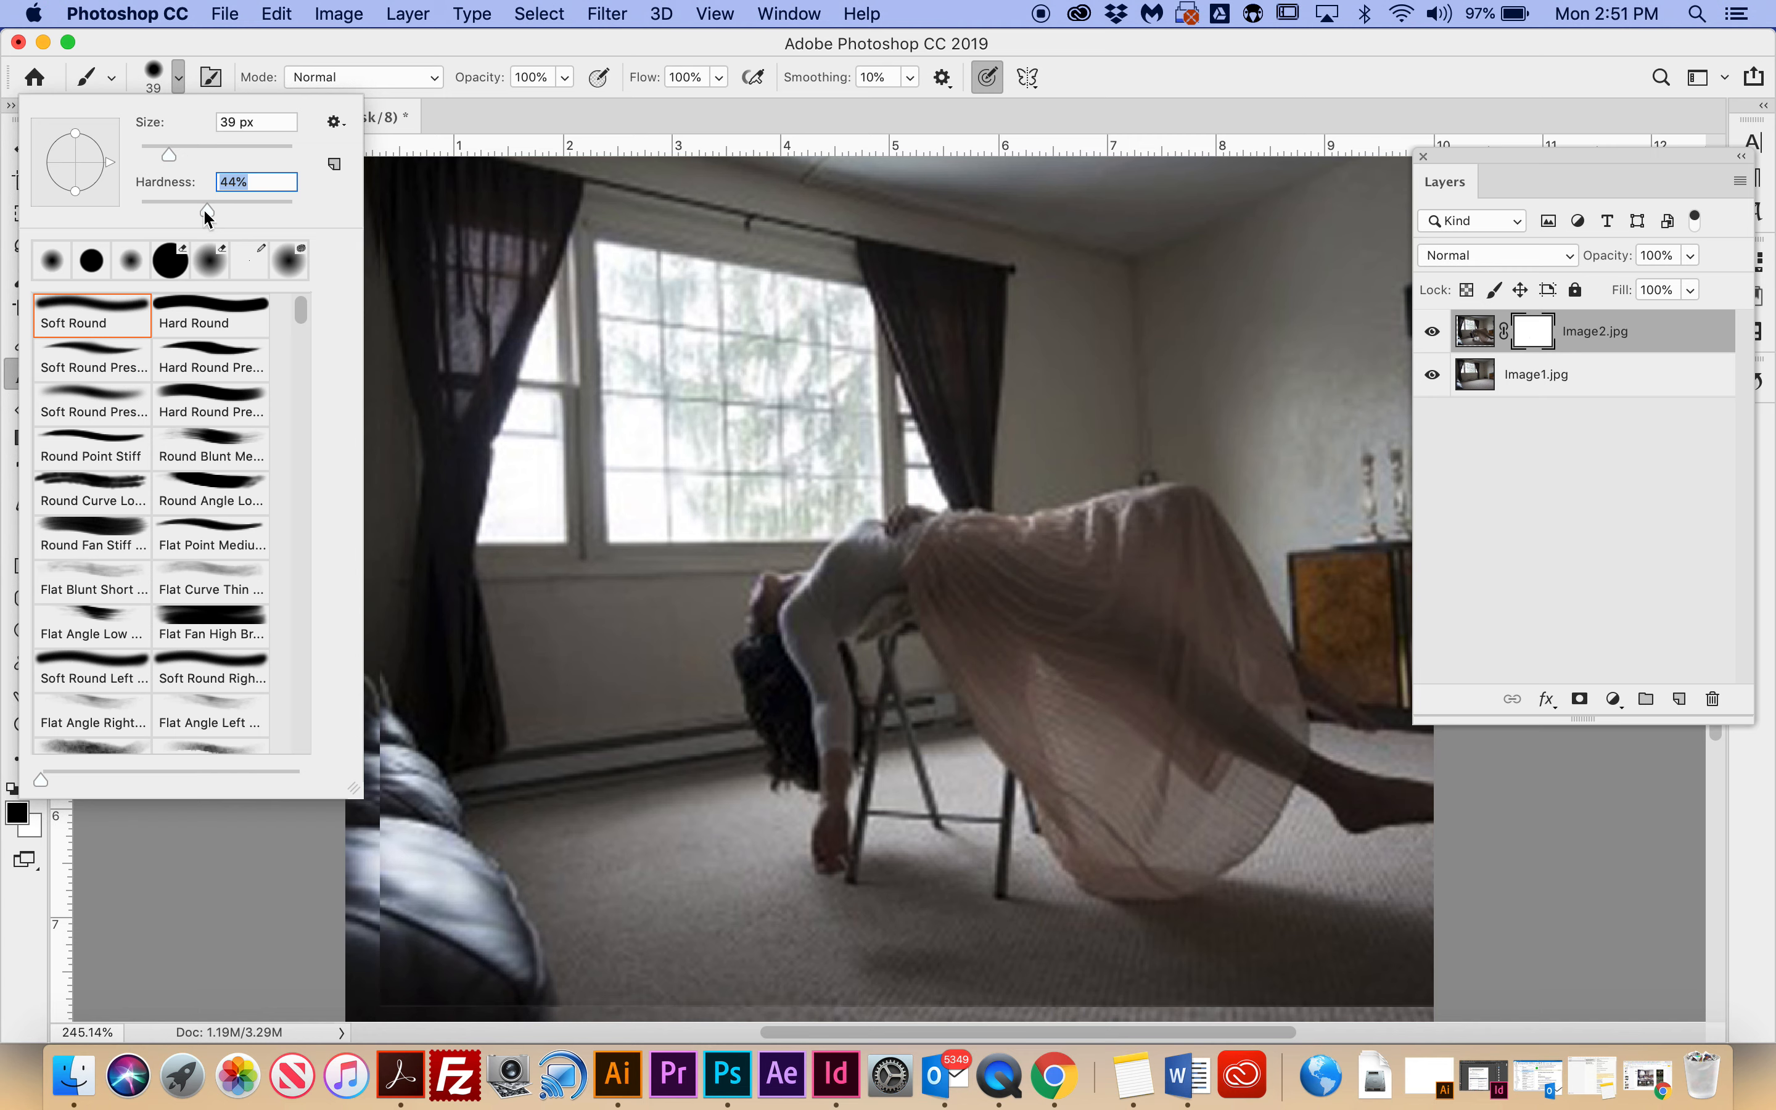
pyautogui.moveTo(219, 211); pyautogui.dragTo(200, 211)
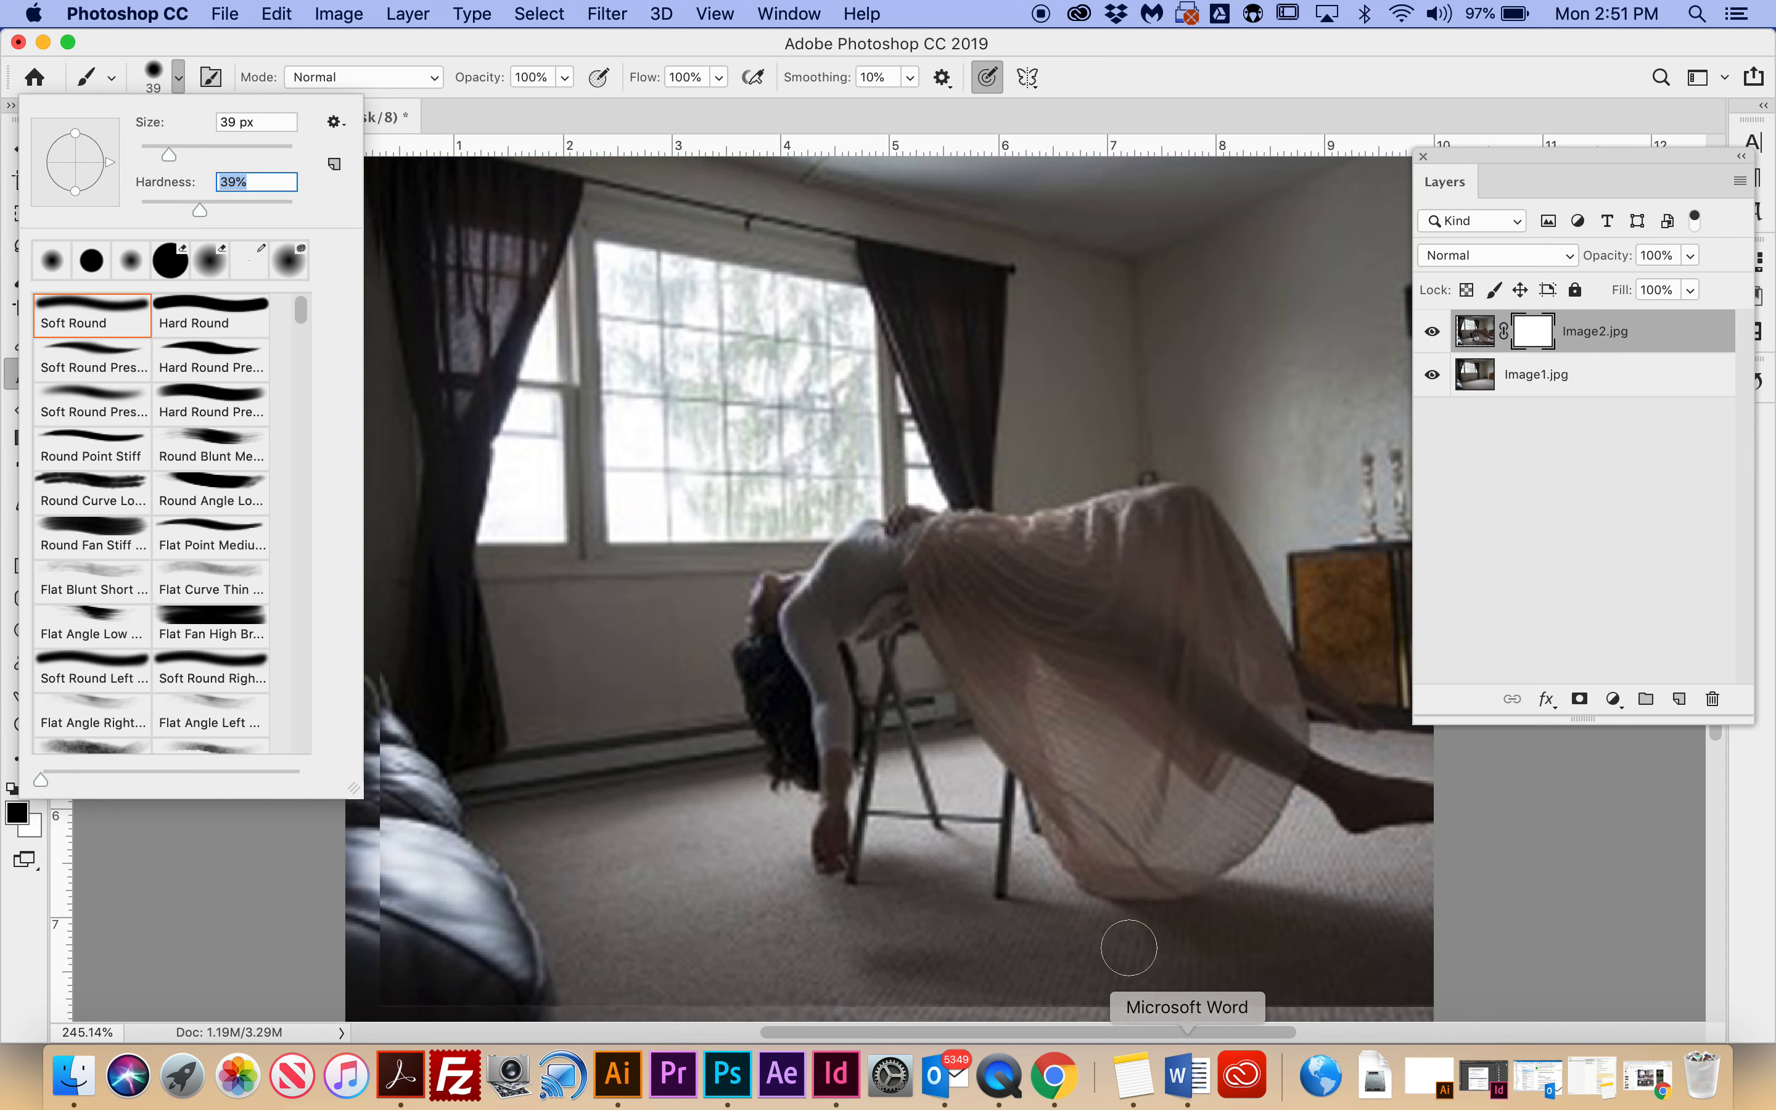
# - Paint black on the Image2.jpg layer mask over the chair, its floor shadow, and the mismatched edges along the sofa and left curtain
pyautogui.moveTo(974, 882)
pyautogui.mouseDown()
pyautogui.moveTo(1005, 902)
pyautogui.moveTo(984, 859)
pyautogui.moveTo(999, 796)
pyautogui.moveTo(988, 809)
pyautogui.mouseUp()
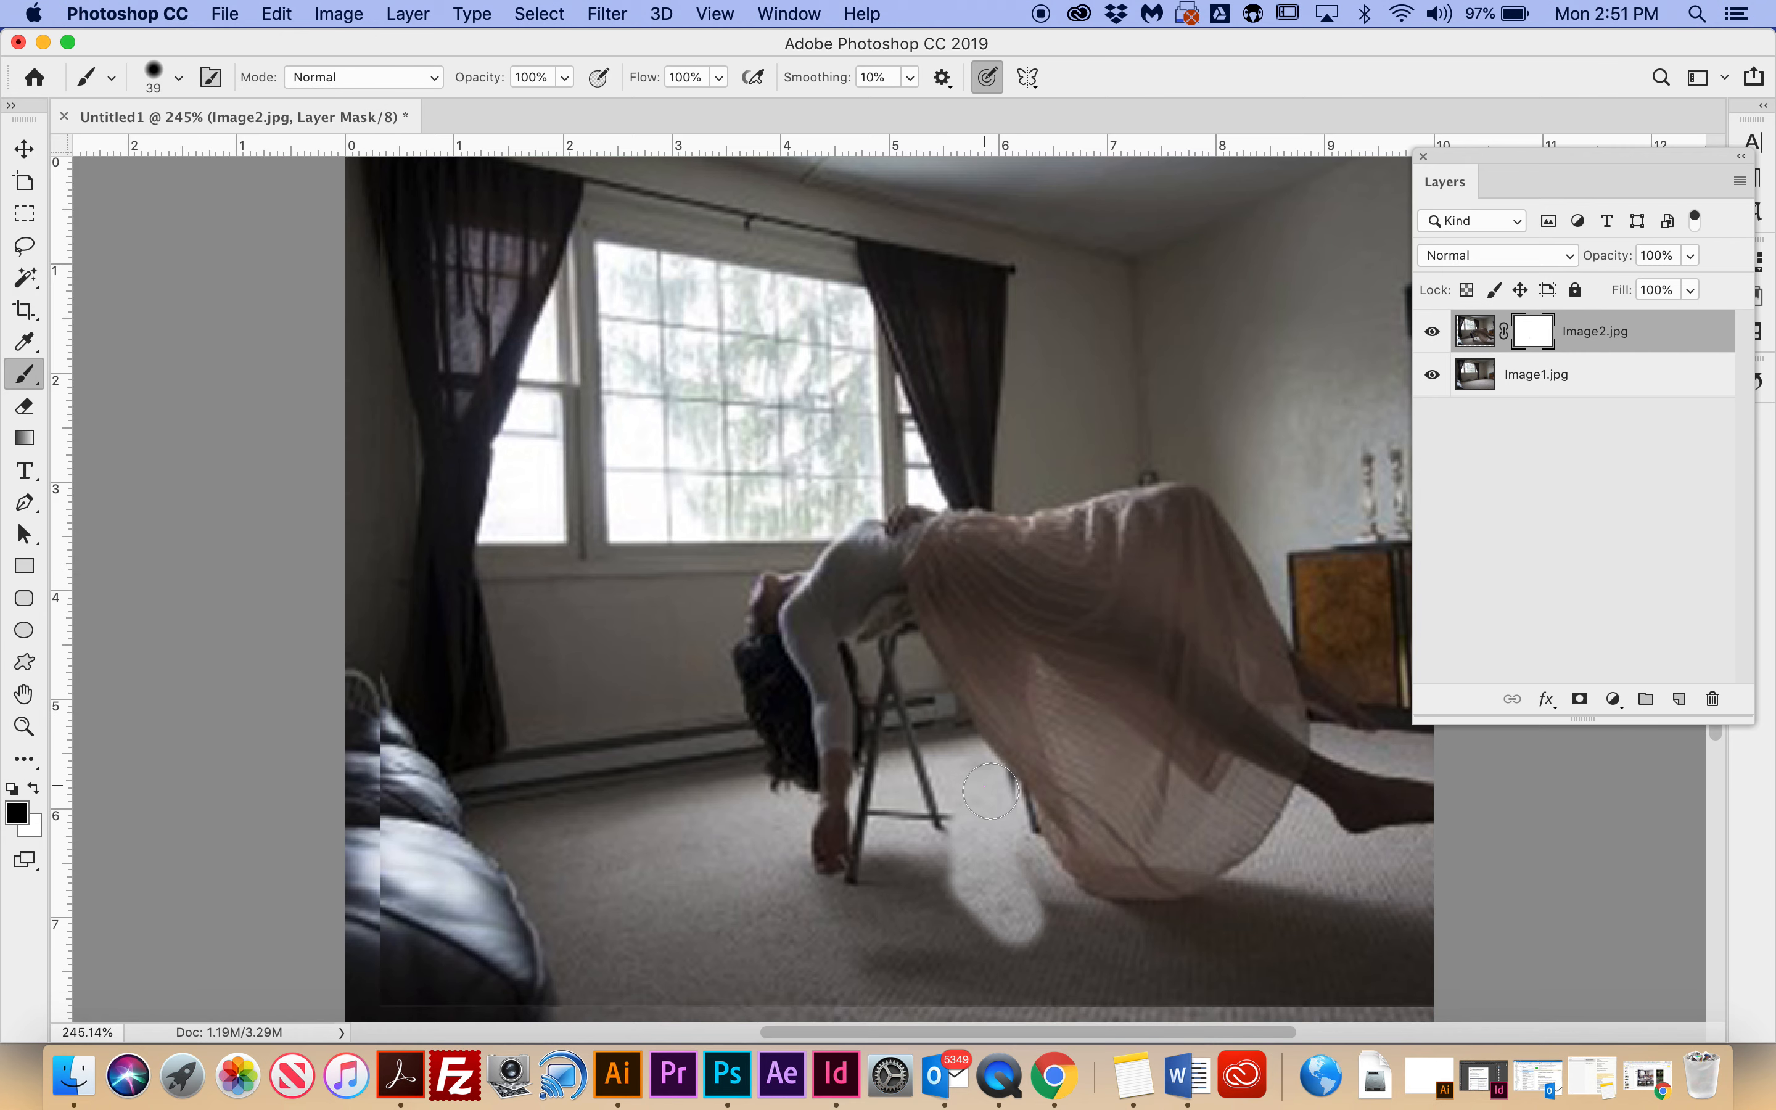
pyautogui.moveTo(1002, 821)
pyautogui.mouseDown()
pyautogui.moveTo(1077, 929)
pyautogui.moveTo(881, 966)
pyautogui.moveTo(955, 906)
pyautogui.moveTo(934, 880)
pyautogui.moveTo(900, 653)
pyautogui.moveTo(898, 802)
pyautogui.moveTo(884, 679)
pyautogui.moveTo(886, 858)
pyautogui.moveTo(865, 908)
pyautogui.moveTo(923, 880)
pyautogui.moveTo(906, 795)
pyautogui.moveTo(895, 839)
pyautogui.moveTo(877, 826)
pyautogui.moveTo(898, 674)
pyautogui.moveTo(959, 741)
pyautogui.moveTo(950, 775)
pyautogui.moveTo(977, 778)
pyautogui.moveTo(1020, 996)
pyautogui.moveTo(1100, 984)
pyautogui.moveTo(1323, 1020)
pyautogui.moveTo(1409, 998)
pyautogui.moveTo(1423, 976)
pyautogui.moveTo(1179, 994)
pyautogui.moveTo(1072, 963)
pyautogui.mouseUp()
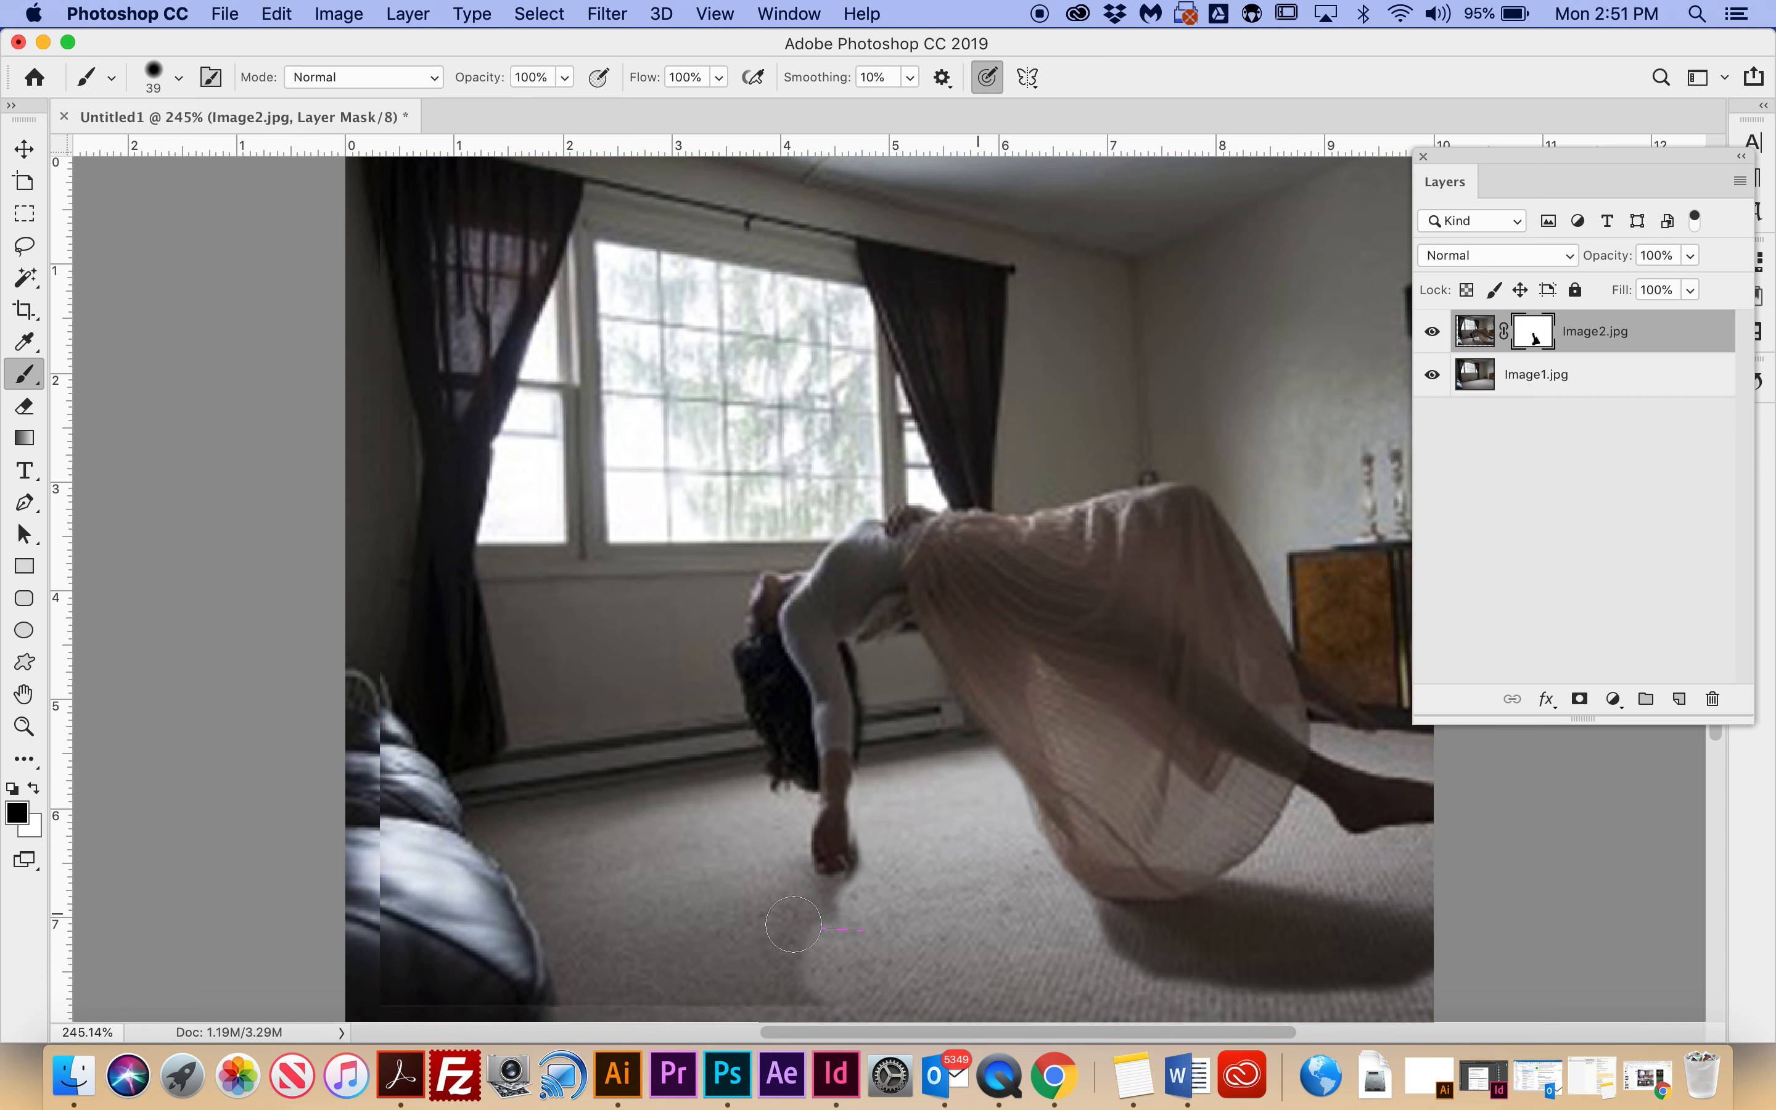
pyautogui.moveTo(793, 924)
pyautogui.mouseDown()
pyautogui.moveTo(876, 907)
pyautogui.moveTo(821, 973)
pyautogui.moveTo(750, 980)
pyautogui.moveTo(739, 945)
pyautogui.moveTo(898, 994)
pyautogui.moveTo(405, 988)
pyautogui.moveTo(399, 913)
pyautogui.moveTo(535, 1005)
pyautogui.moveTo(521, 1014)
pyautogui.moveTo(464, 898)
pyautogui.moveTo(345, 816)
pyautogui.moveTo(361, 796)
pyautogui.moveTo(439, 930)
pyautogui.moveTo(431, 822)
pyautogui.moveTo(351, 672)
pyautogui.moveTo(331, 582)
pyautogui.mouseUp()
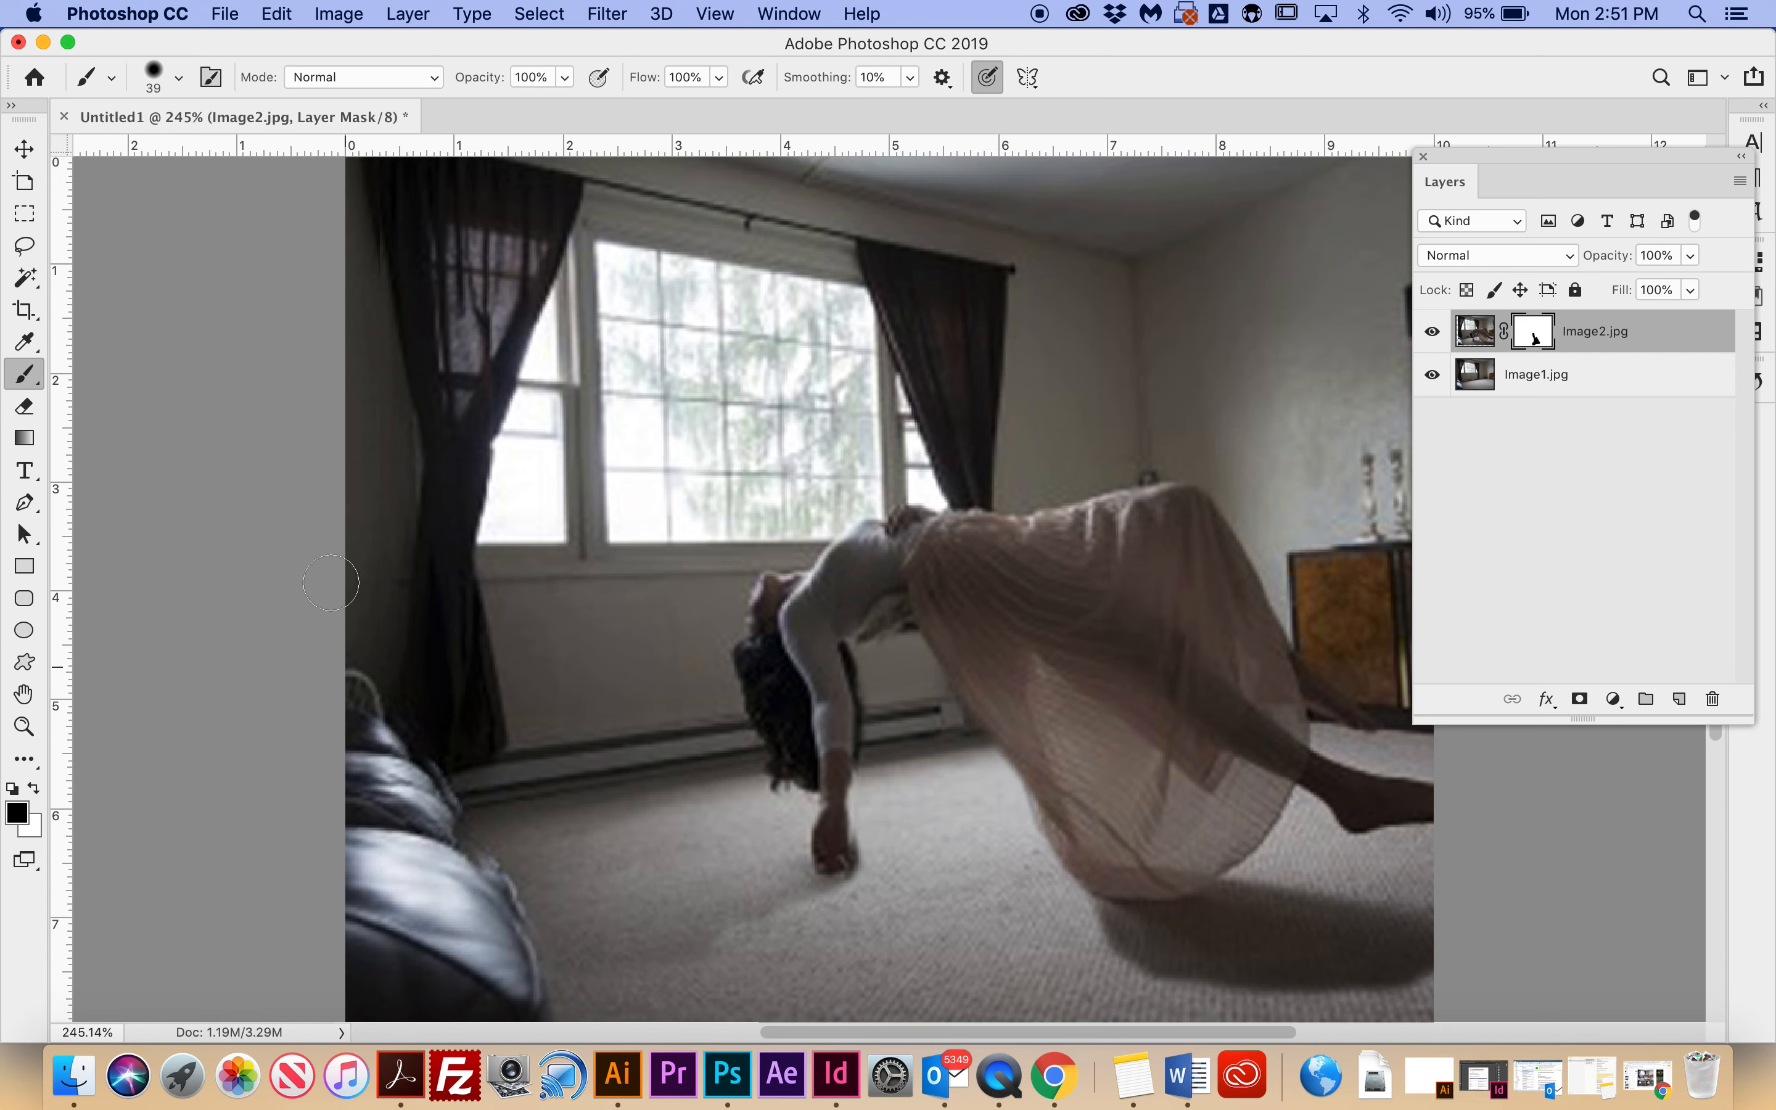
pyautogui.moveTo(329, 349)
pyautogui.mouseDown()
pyautogui.moveTo(362, 205)
pyautogui.moveTo(368, 421)
pyautogui.mouseUp()
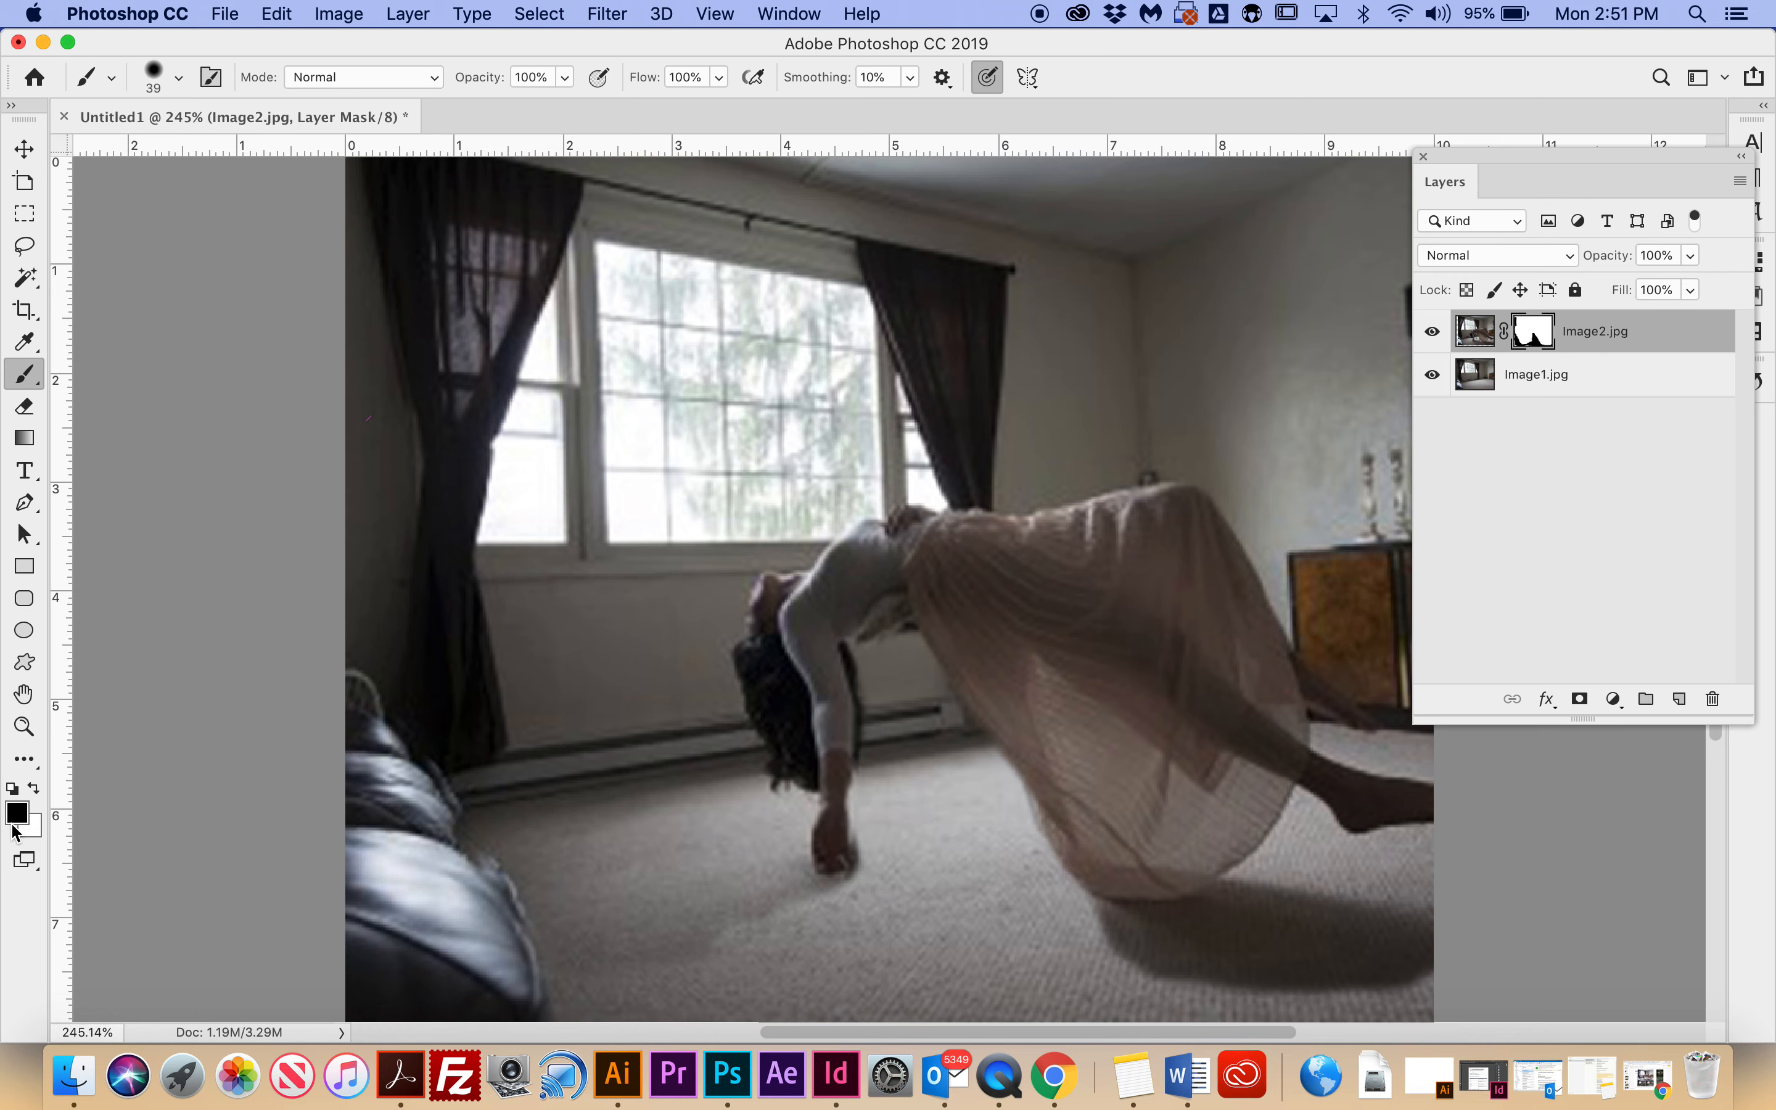
# - Set the foreground colour to gray 979797 and brush the mask over the carpet below the woman to partly restore her shadow
pyautogui.click(28, 816)
pyautogui.moveTo(1288, 479)
pyautogui.mouseDown()
pyautogui.moveTo(1161, 419)
pyautogui.moveTo(1117, 455)
pyautogui.mouseUp()
pyautogui.click(1675, 315)
pyautogui.moveTo(1099, 936)
pyautogui.mouseDown()
pyautogui.moveTo(1194, 1000)
pyautogui.moveTo(1173, 973)
pyautogui.moveTo(1223, 1000)
pyautogui.moveTo(1217, 978)
pyautogui.moveTo(1285, 984)
pyautogui.moveTo(1176, 970)
pyautogui.moveTo(1126, 932)
pyautogui.moveTo(1225, 952)
pyautogui.moveTo(1050, 928)
pyautogui.moveTo(1031, 894)
pyautogui.moveTo(1061, 897)
pyautogui.moveTo(1043, 889)
pyautogui.moveTo(950, 906)
pyautogui.moveTo(1111, 983)
pyautogui.moveTo(946, 957)
pyautogui.moveTo(889, 928)
pyautogui.moveTo(764, 938)
pyautogui.moveTo(1022, 998)
pyautogui.moveTo(909, 984)
pyautogui.moveTo(829, 915)
pyautogui.moveTo(917, 909)
pyautogui.mouseUp()
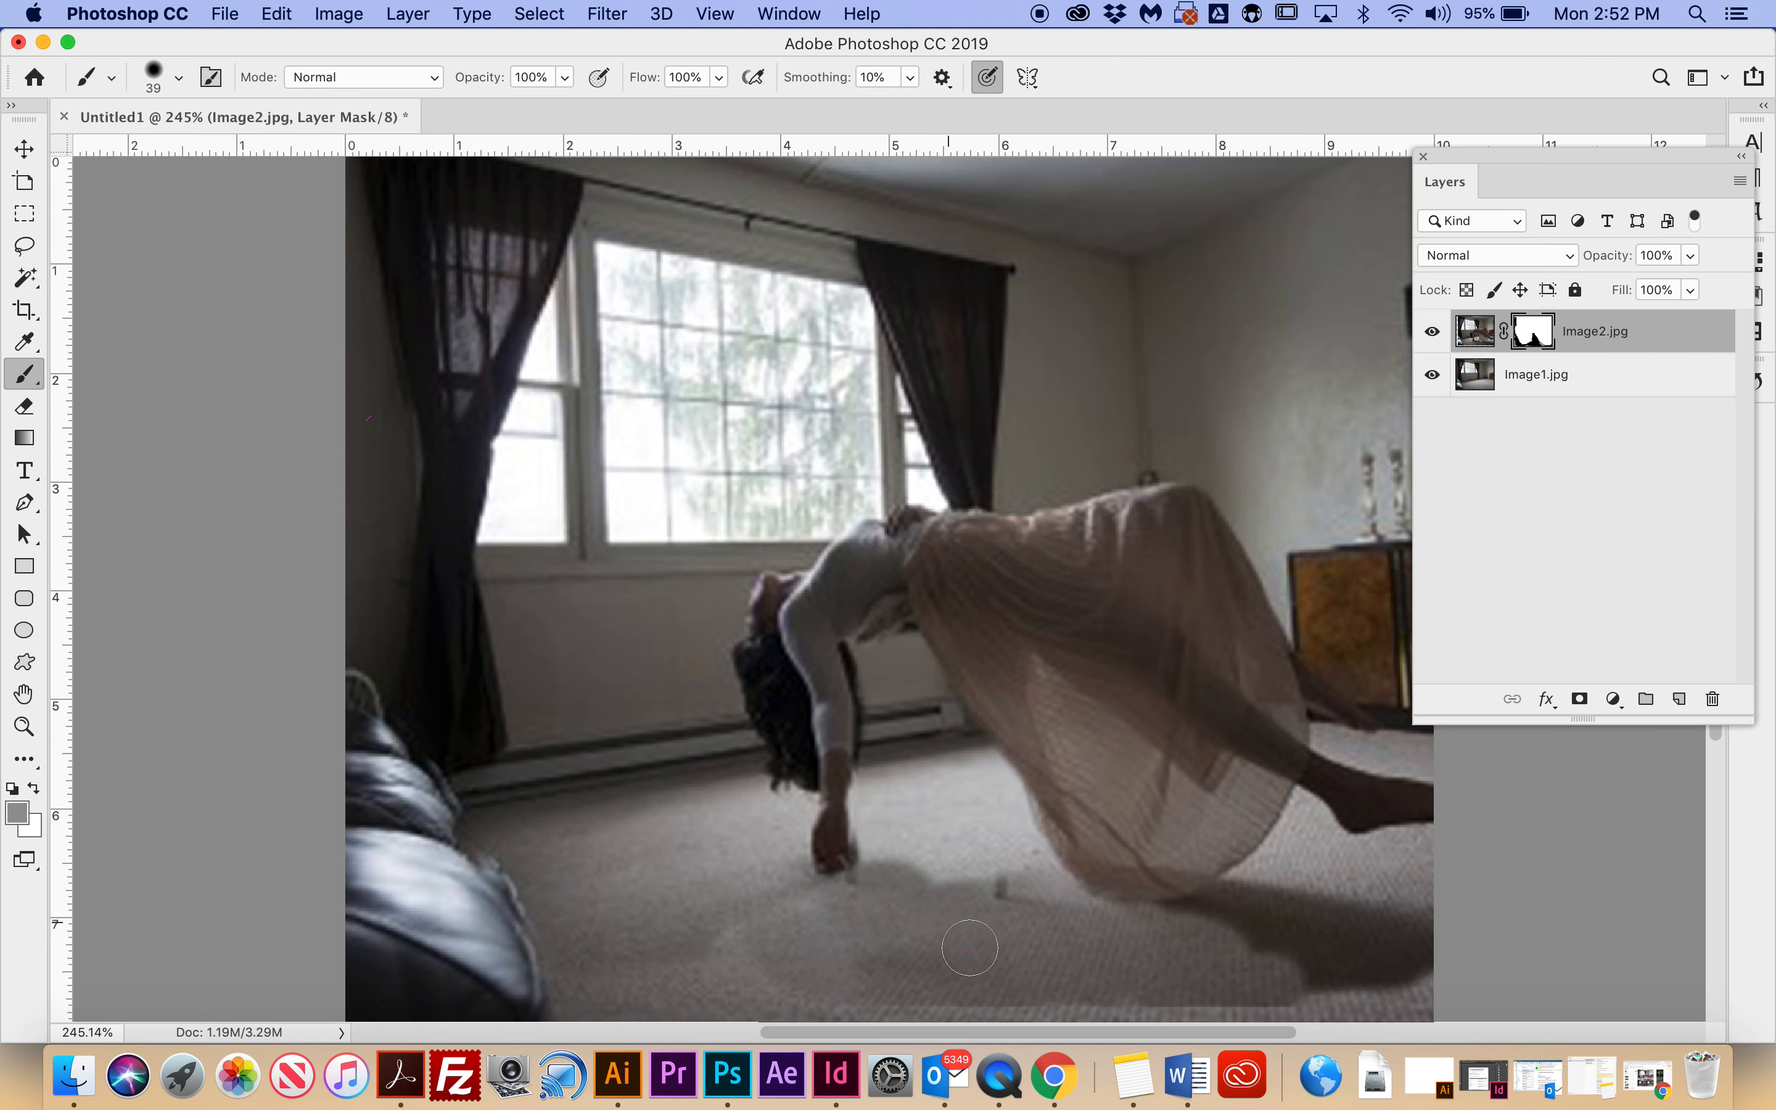
# - Set the foreground colour to black and mask out the chair leg remnants, nearby carpet shadow and the photo's lower edge
pyautogui.click(18, 811)
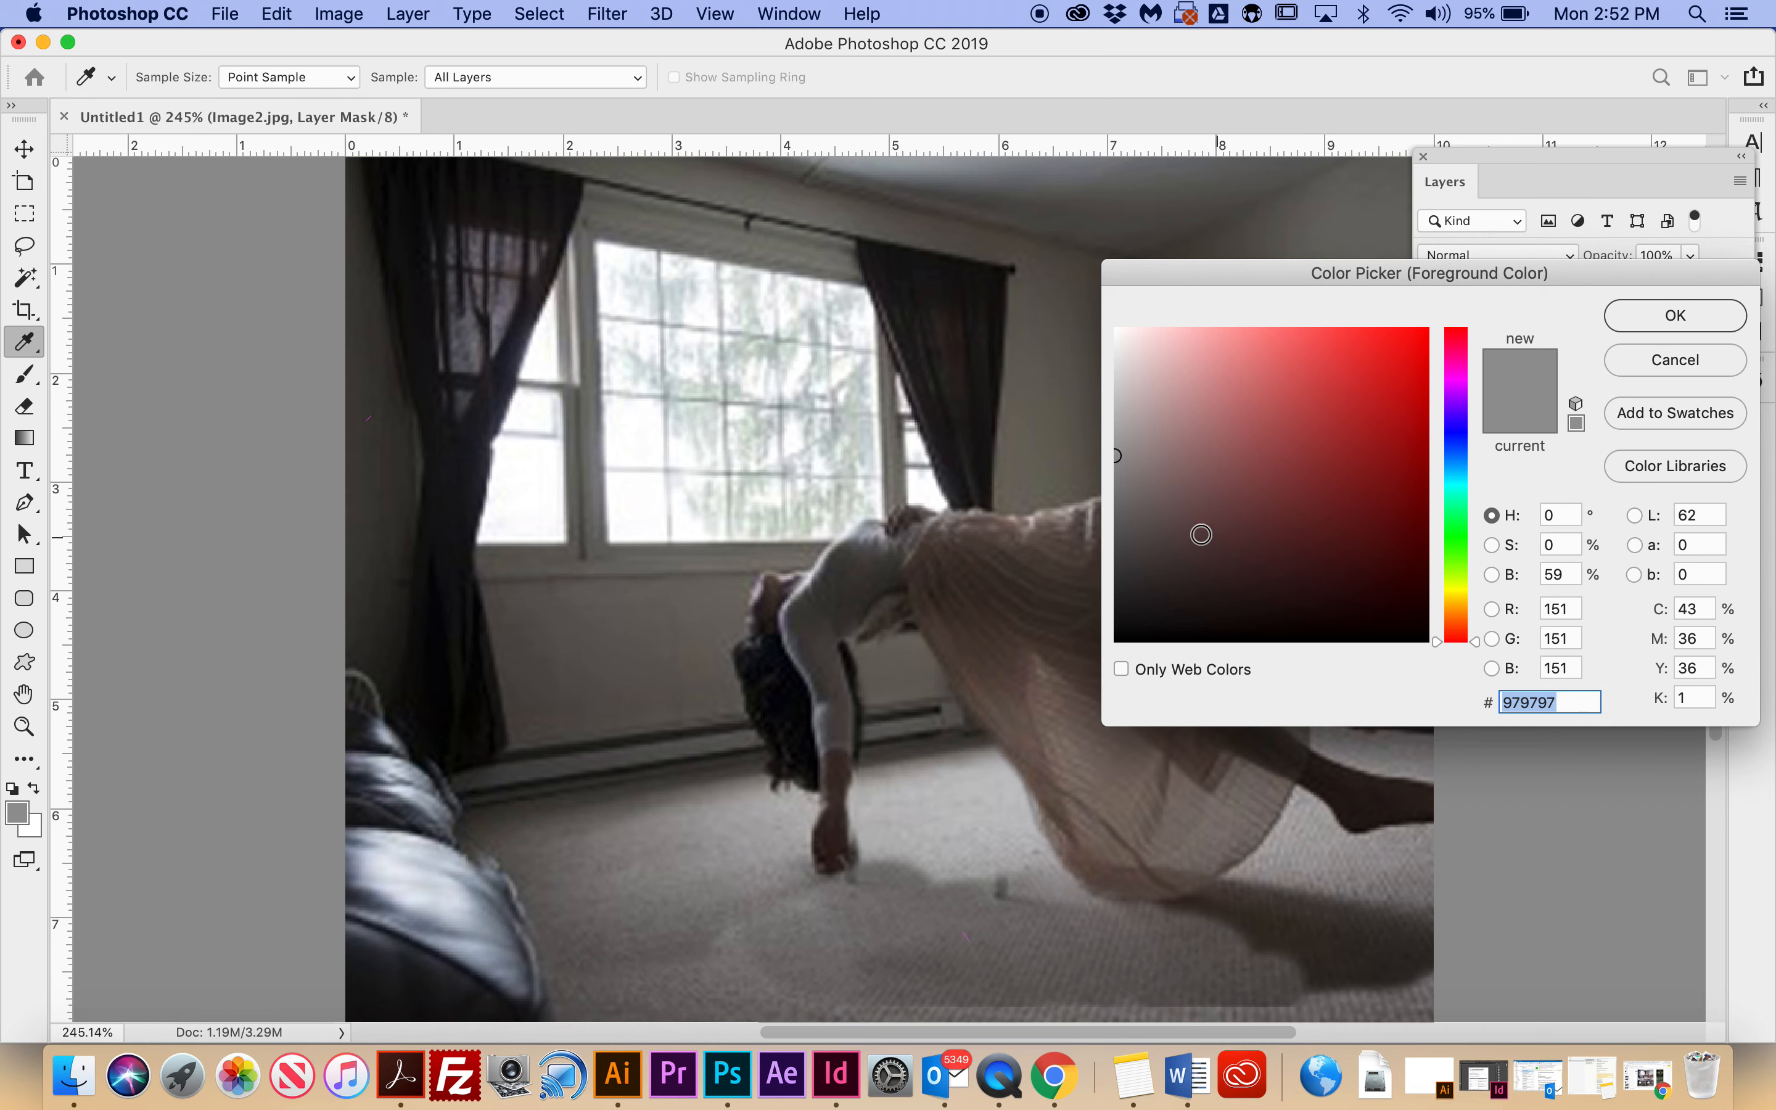
pyautogui.moveTo(1201, 534)
pyautogui.mouseDown()
pyautogui.moveTo(1097, 622)
pyautogui.moveTo(1100, 640)
pyautogui.mouseUp()
pyautogui.click(1662, 324)
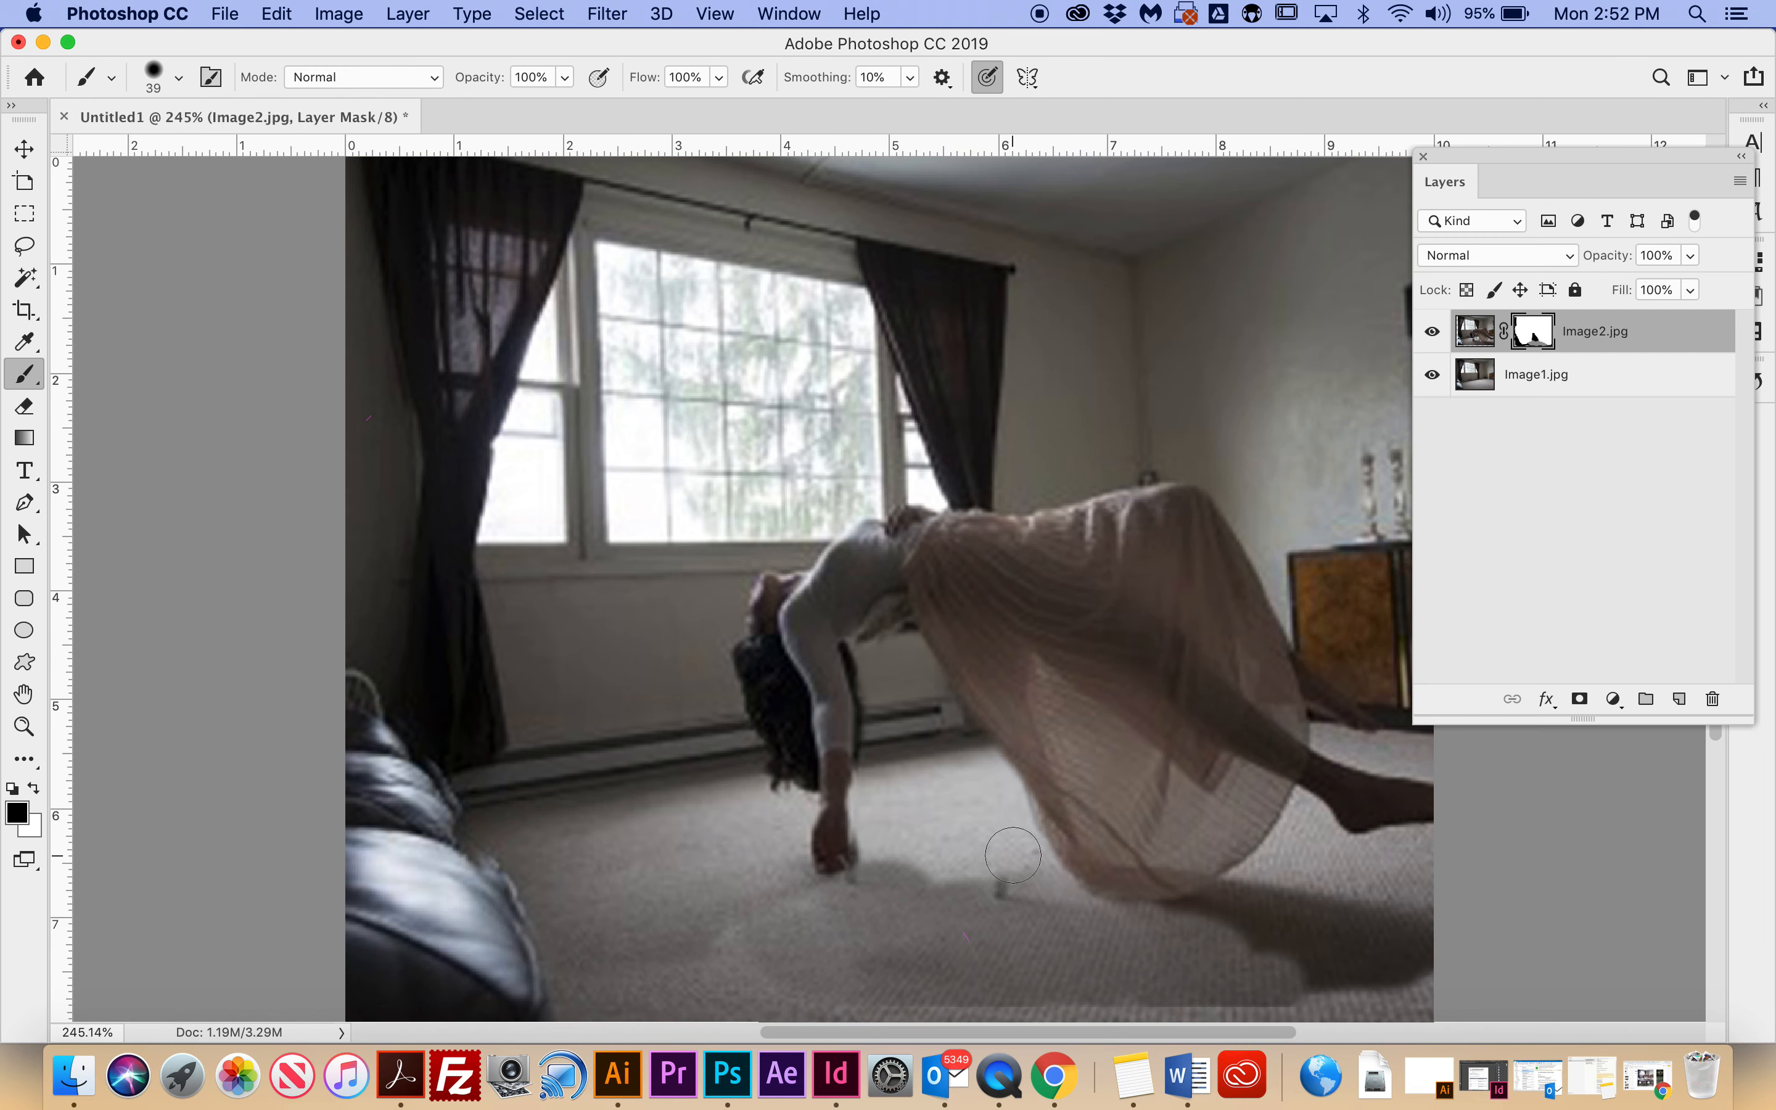
pyautogui.moveTo(1012, 855)
pyautogui.mouseDown()
pyautogui.moveTo(976, 868)
pyautogui.moveTo(873, 845)
pyautogui.moveTo(899, 844)
pyautogui.mouseUp()
pyautogui.moveTo(734, 948)
pyautogui.mouseDown()
pyautogui.moveTo(761, 984)
pyautogui.moveTo(853, 1007)
pyautogui.moveTo(1050, 1017)
pyautogui.mouseUp()
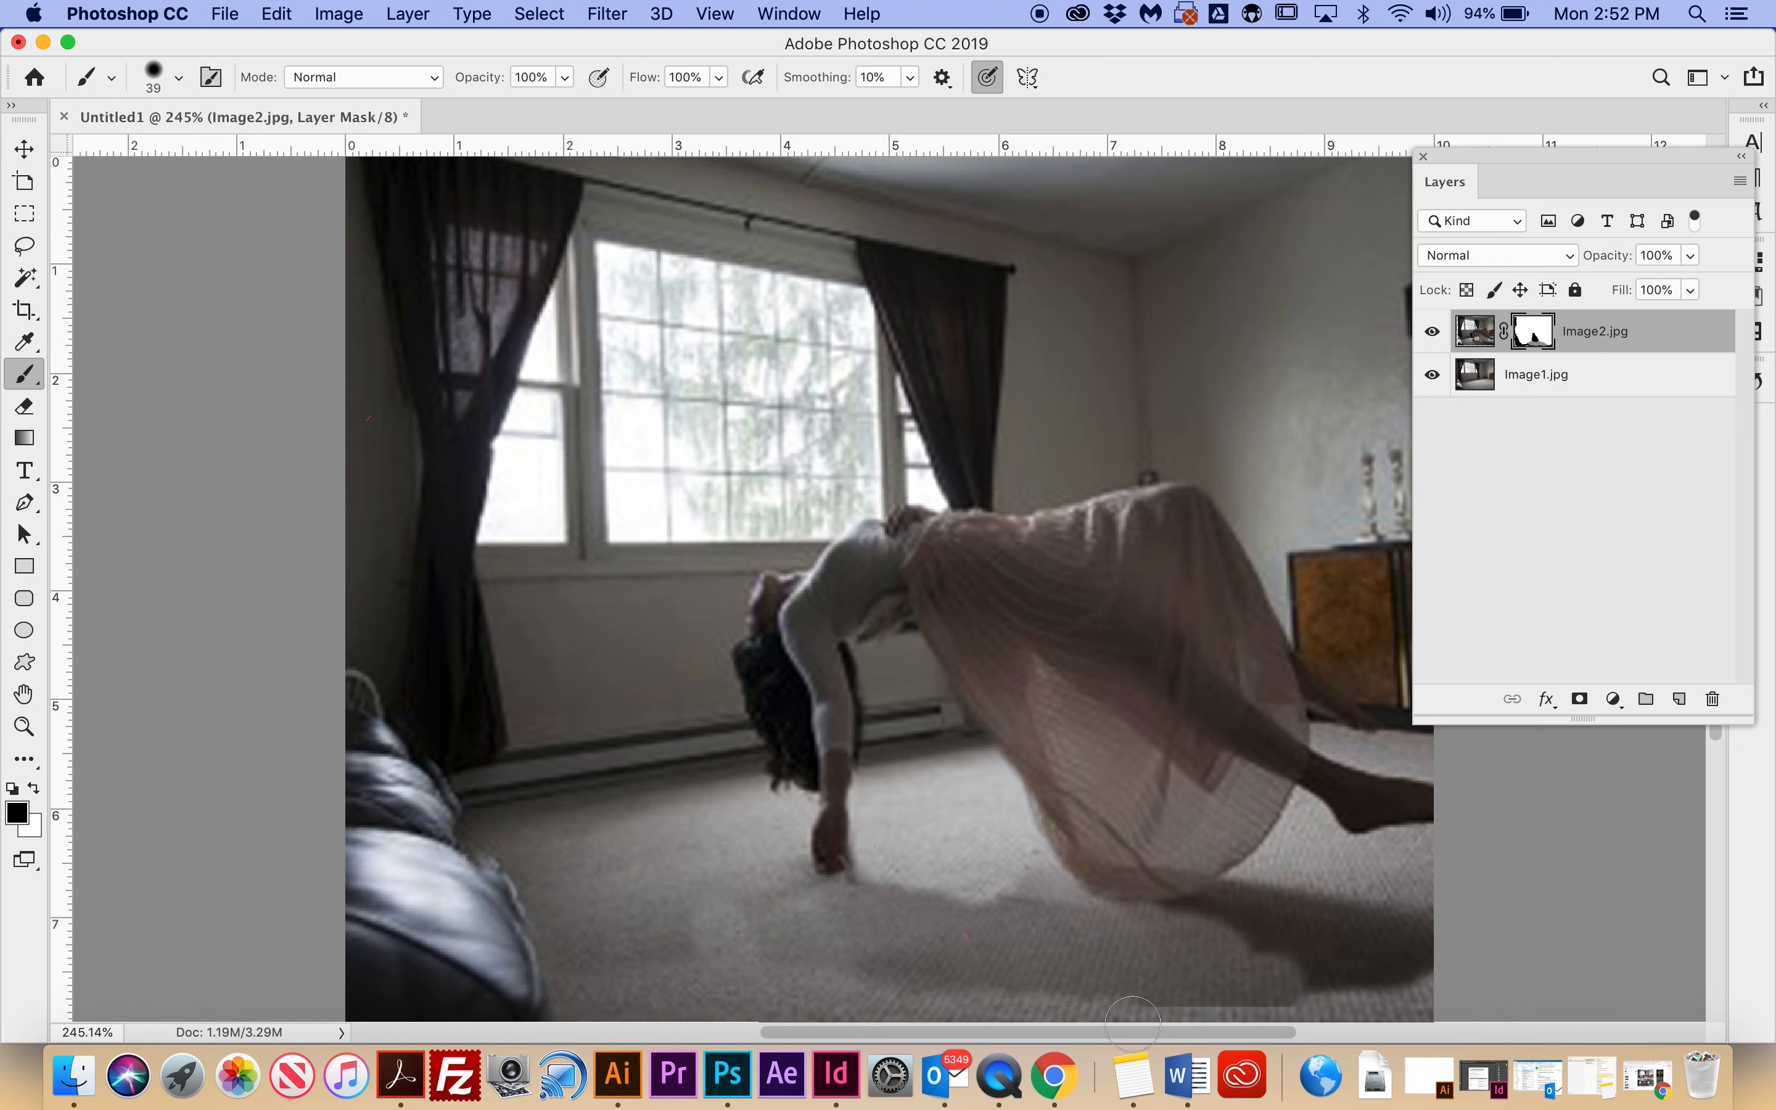
pyautogui.moveTo(1227, 1025); pyautogui.dragTo(1445, 998)
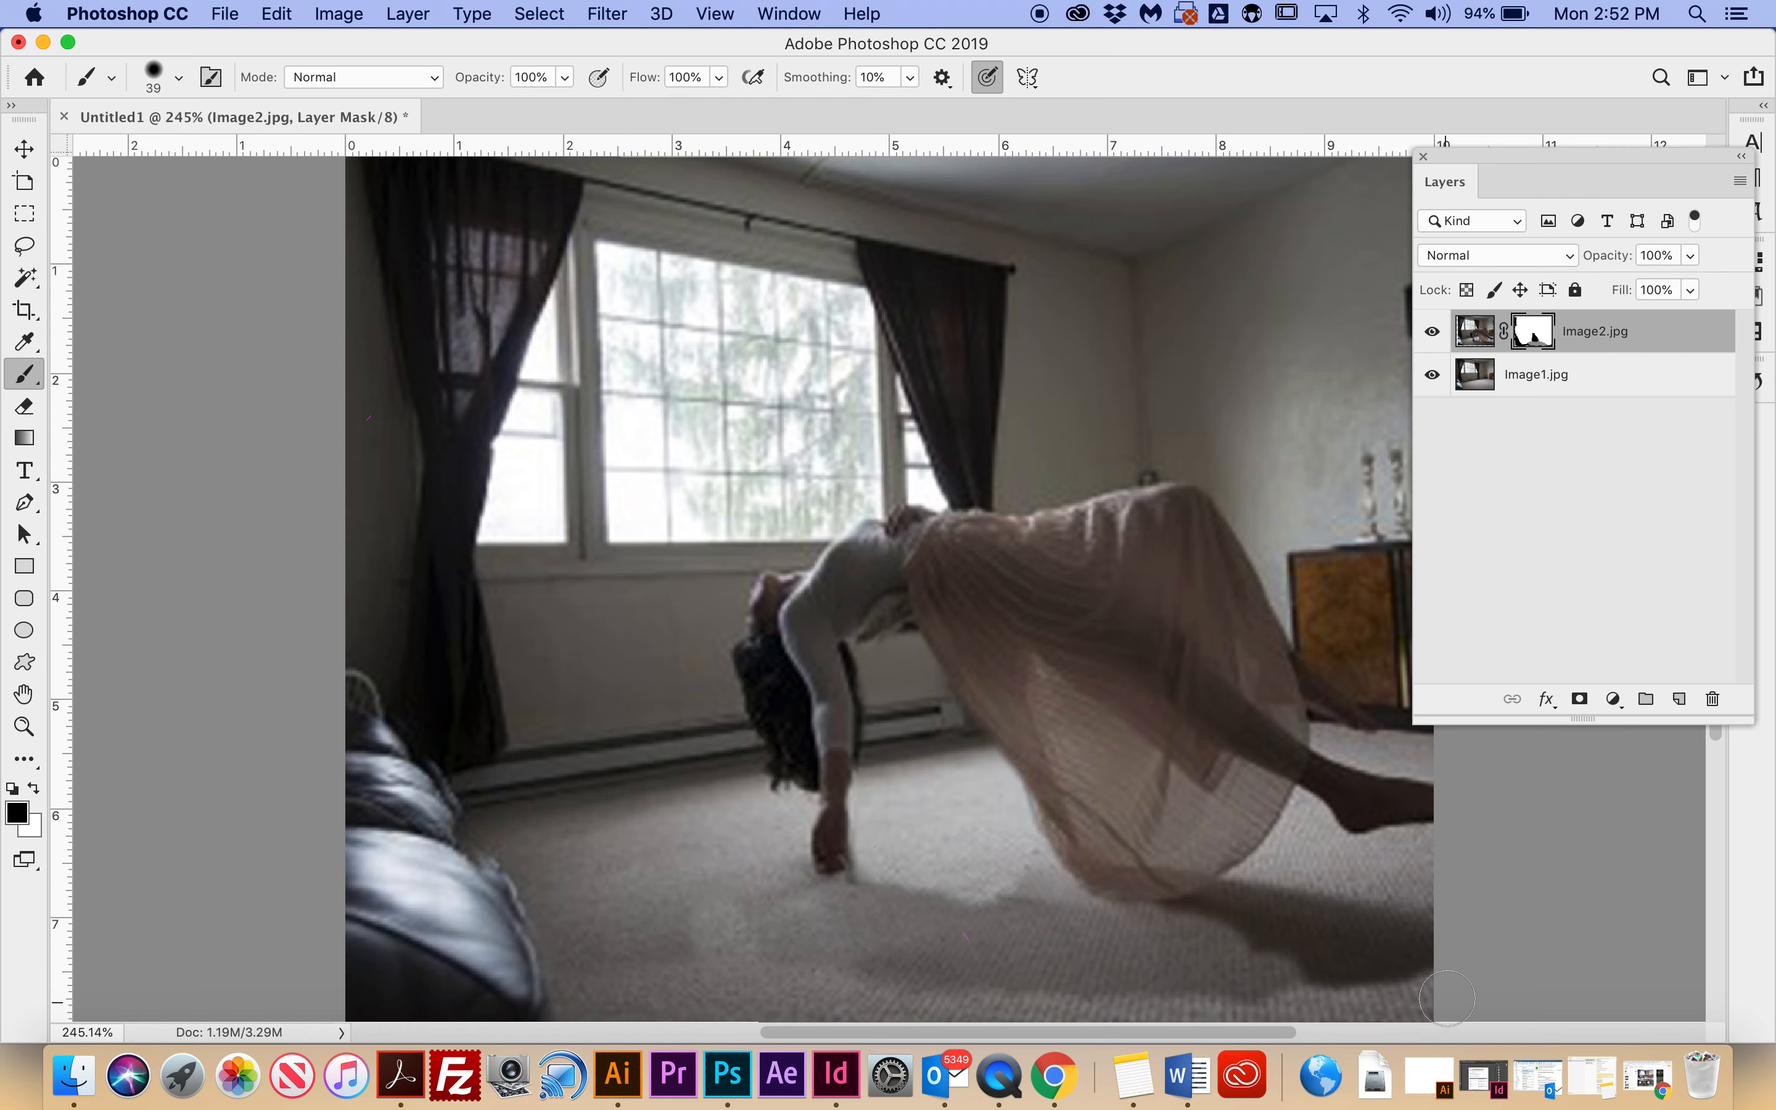
# - Set the foreground colour to gray 7d7d7d and paint the mask over the carpet beneath the skirt and hand to bring back a soft shadow
pyautogui.click(17, 810)
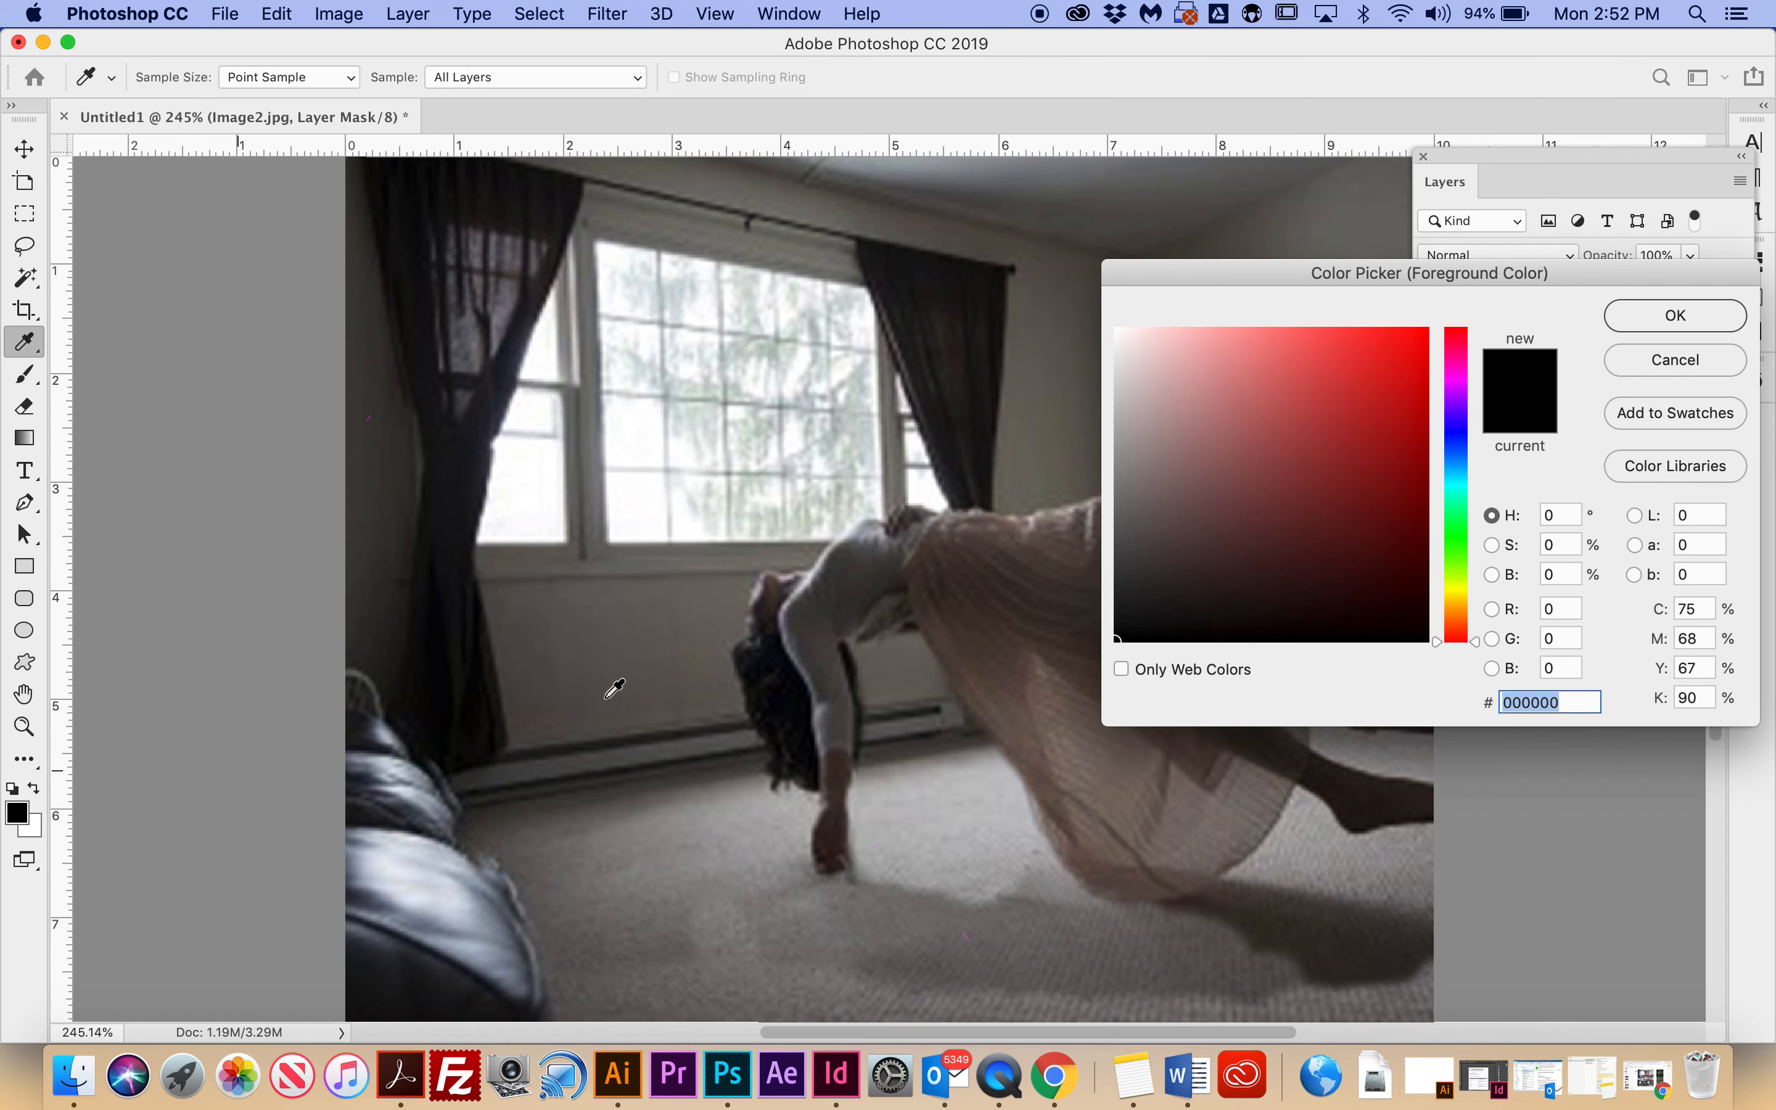
pyautogui.moveTo(1134, 561); pyautogui.dragTo(1346, 374)
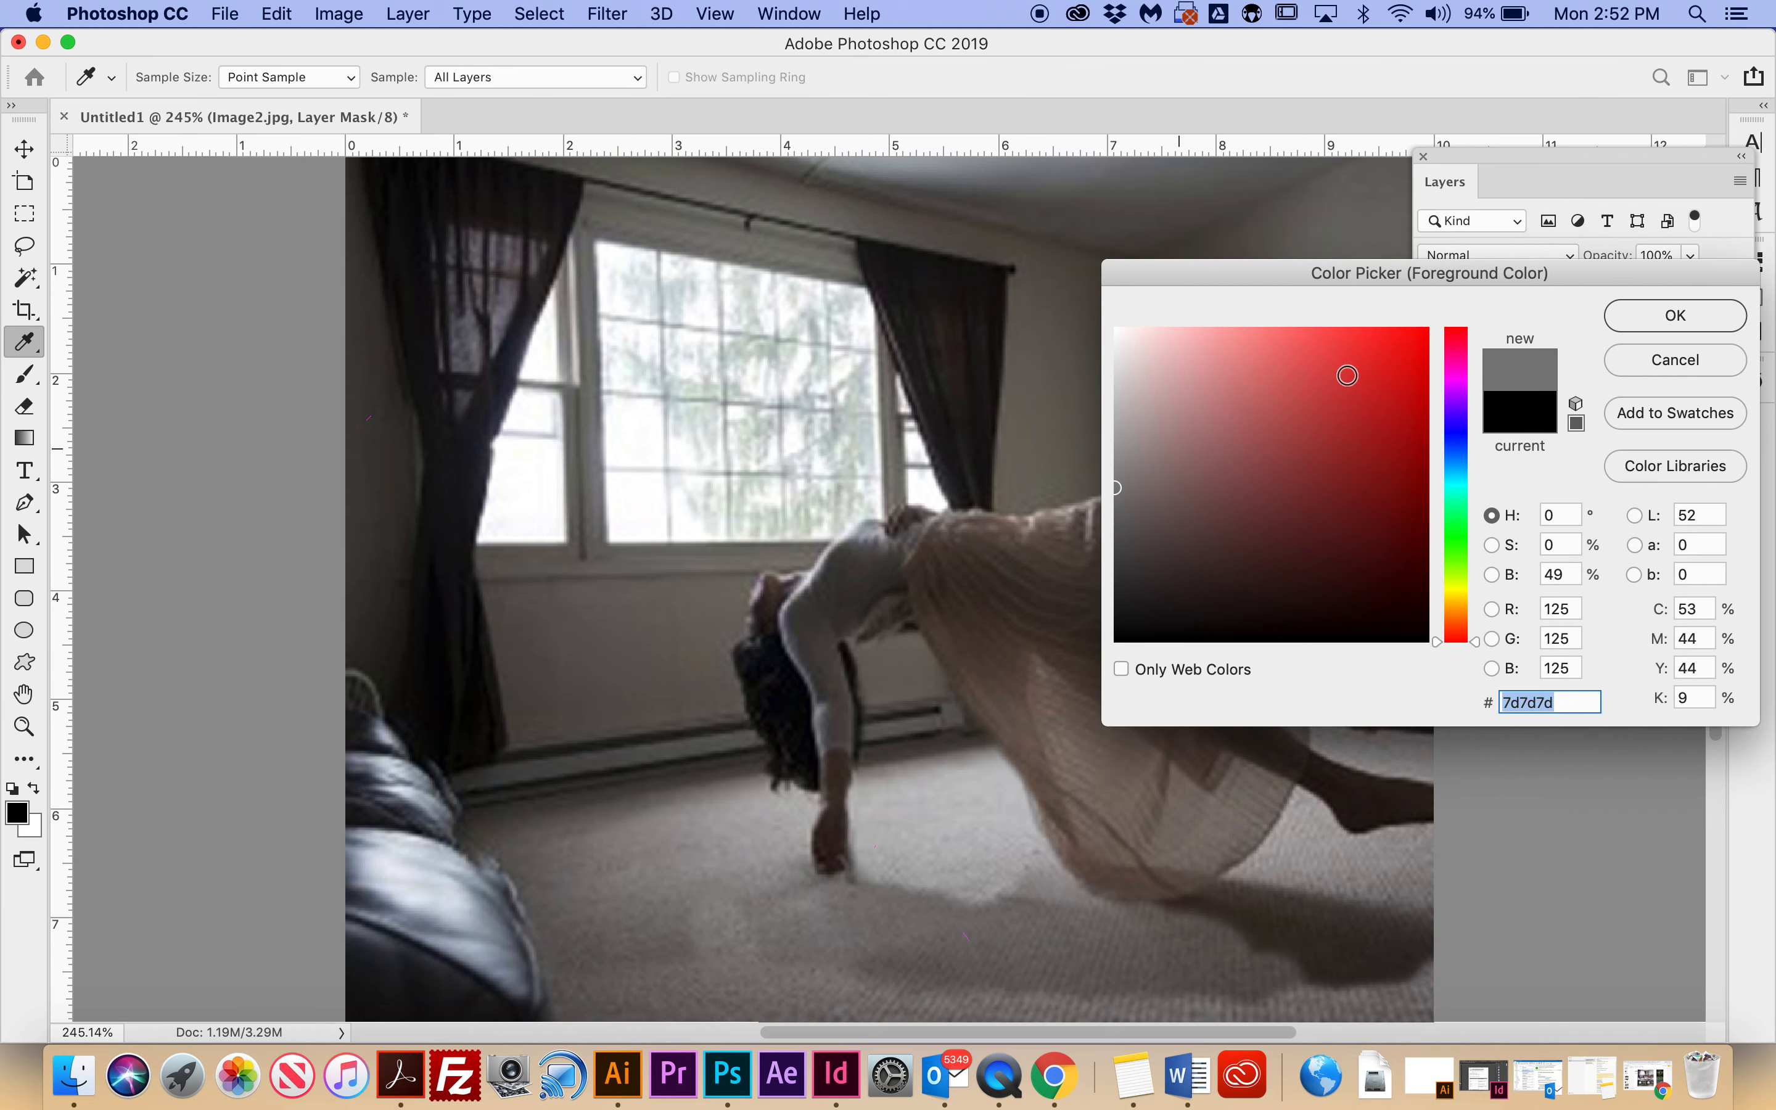
pyautogui.click(1653, 323)
pyautogui.moveTo(1184, 960)
pyautogui.mouseDown()
pyautogui.moveTo(1229, 948)
pyautogui.moveTo(1364, 999)
pyautogui.moveTo(784, 977)
pyautogui.moveTo(696, 933)
pyautogui.moveTo(1033, 910)
pyautogui.moveTo(913, 914)
pyautogui.mouseUp()
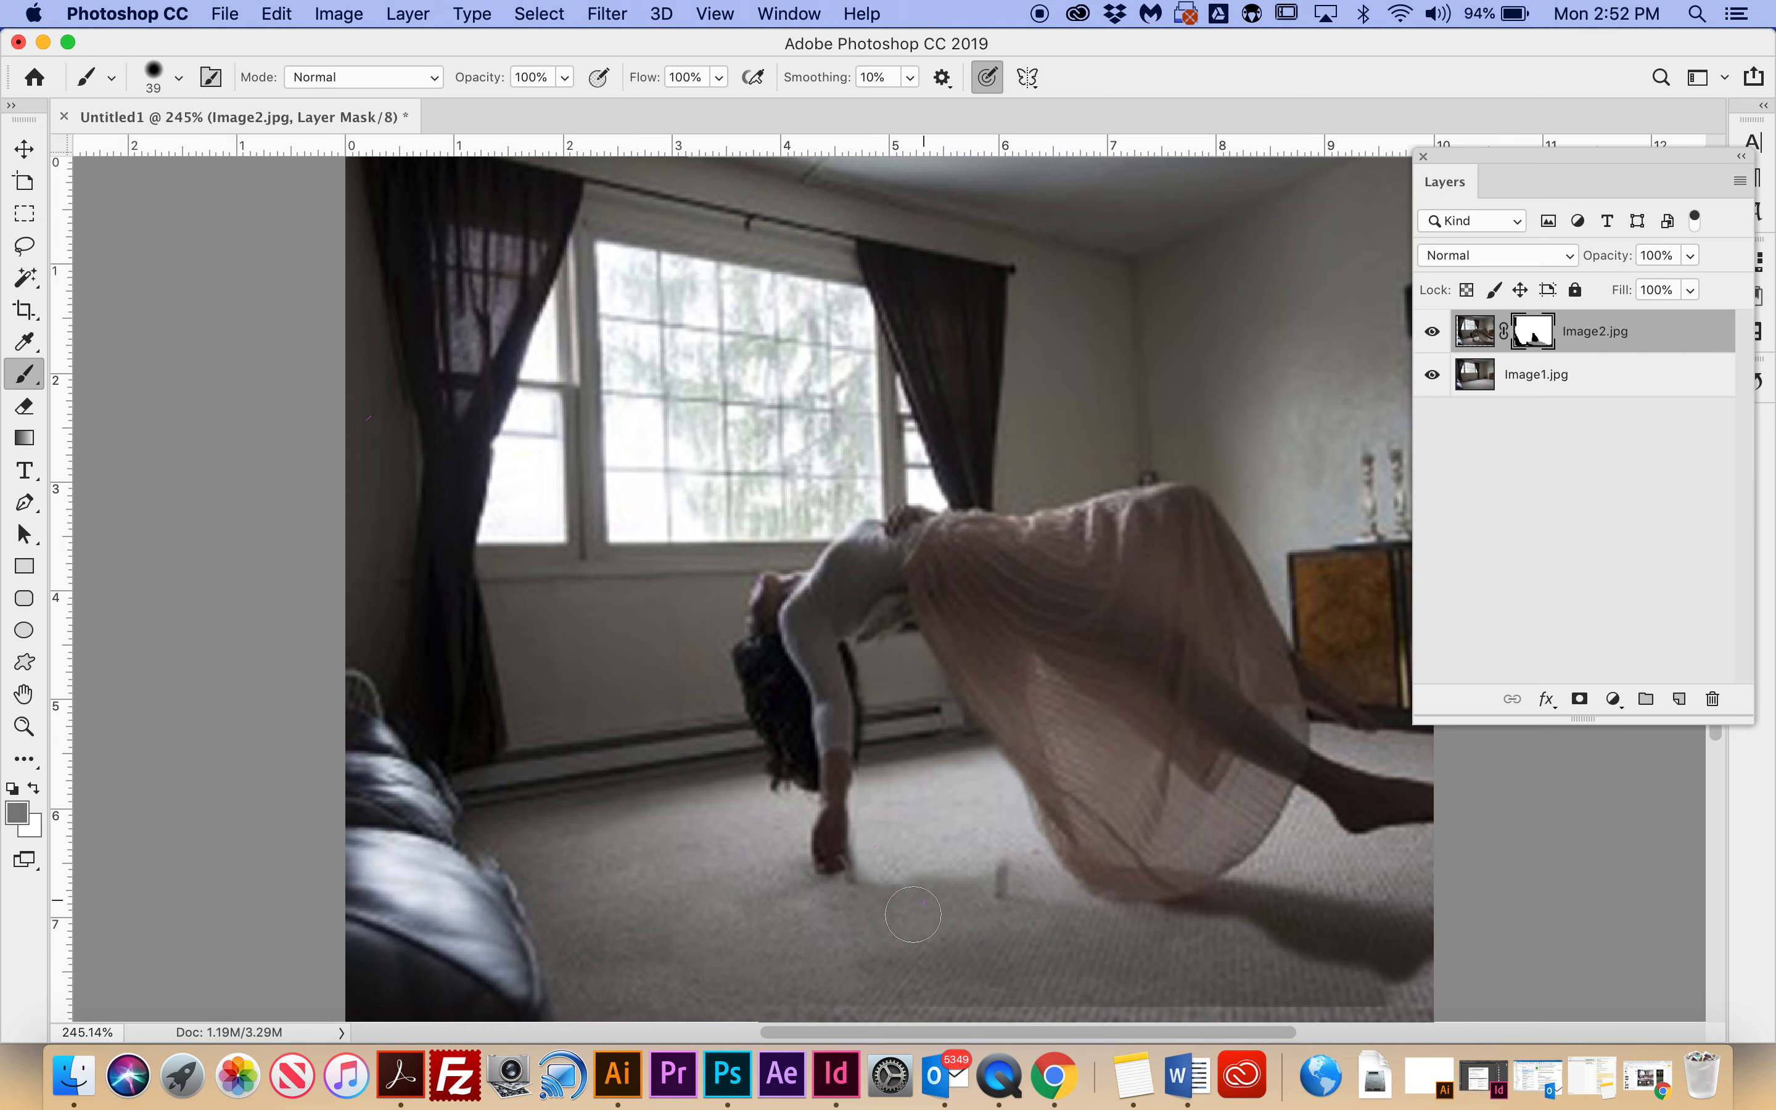
# - Set the foreground colour to a very dark gray and paint the mask over the chair leg remnants and carpet to blend the shadow
pyautogui.click(19, 812)
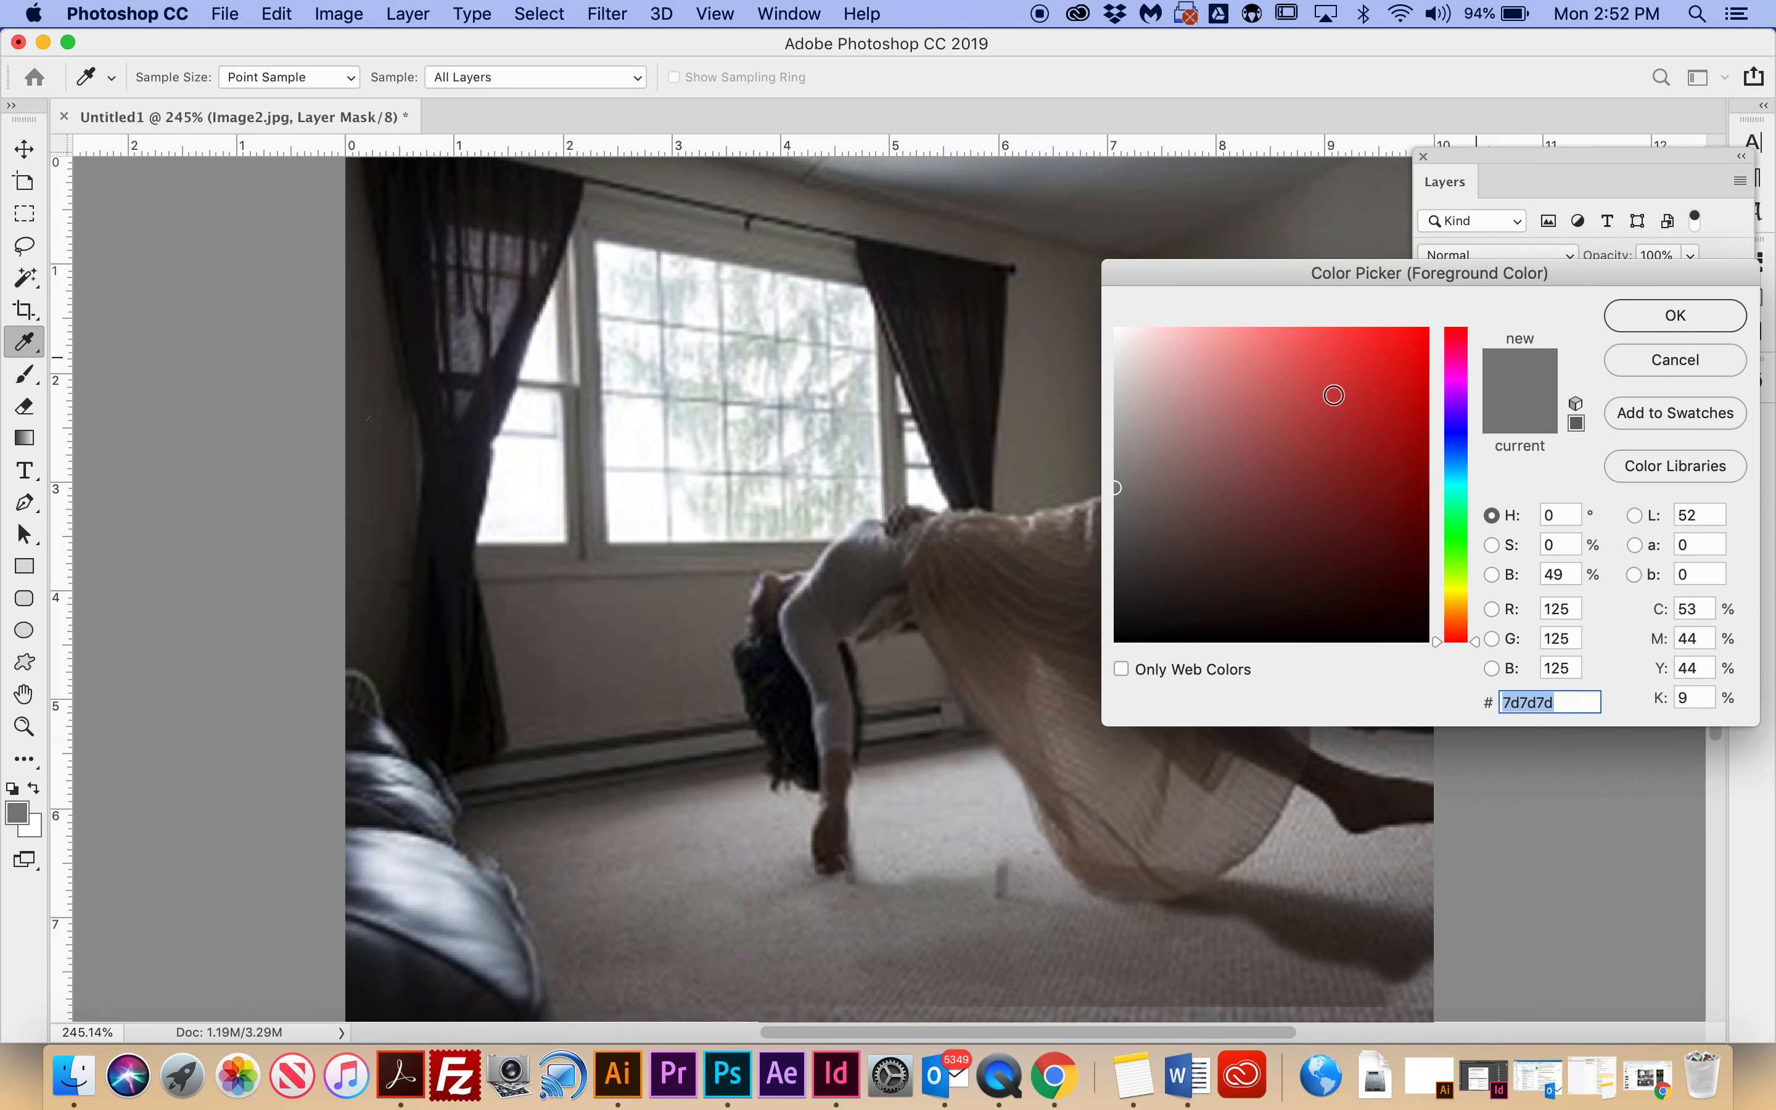
pyautogui.moveTo(1117, 348); pyautogui.dragTo(1117, 593)
pyautogui.click(1641, 316)
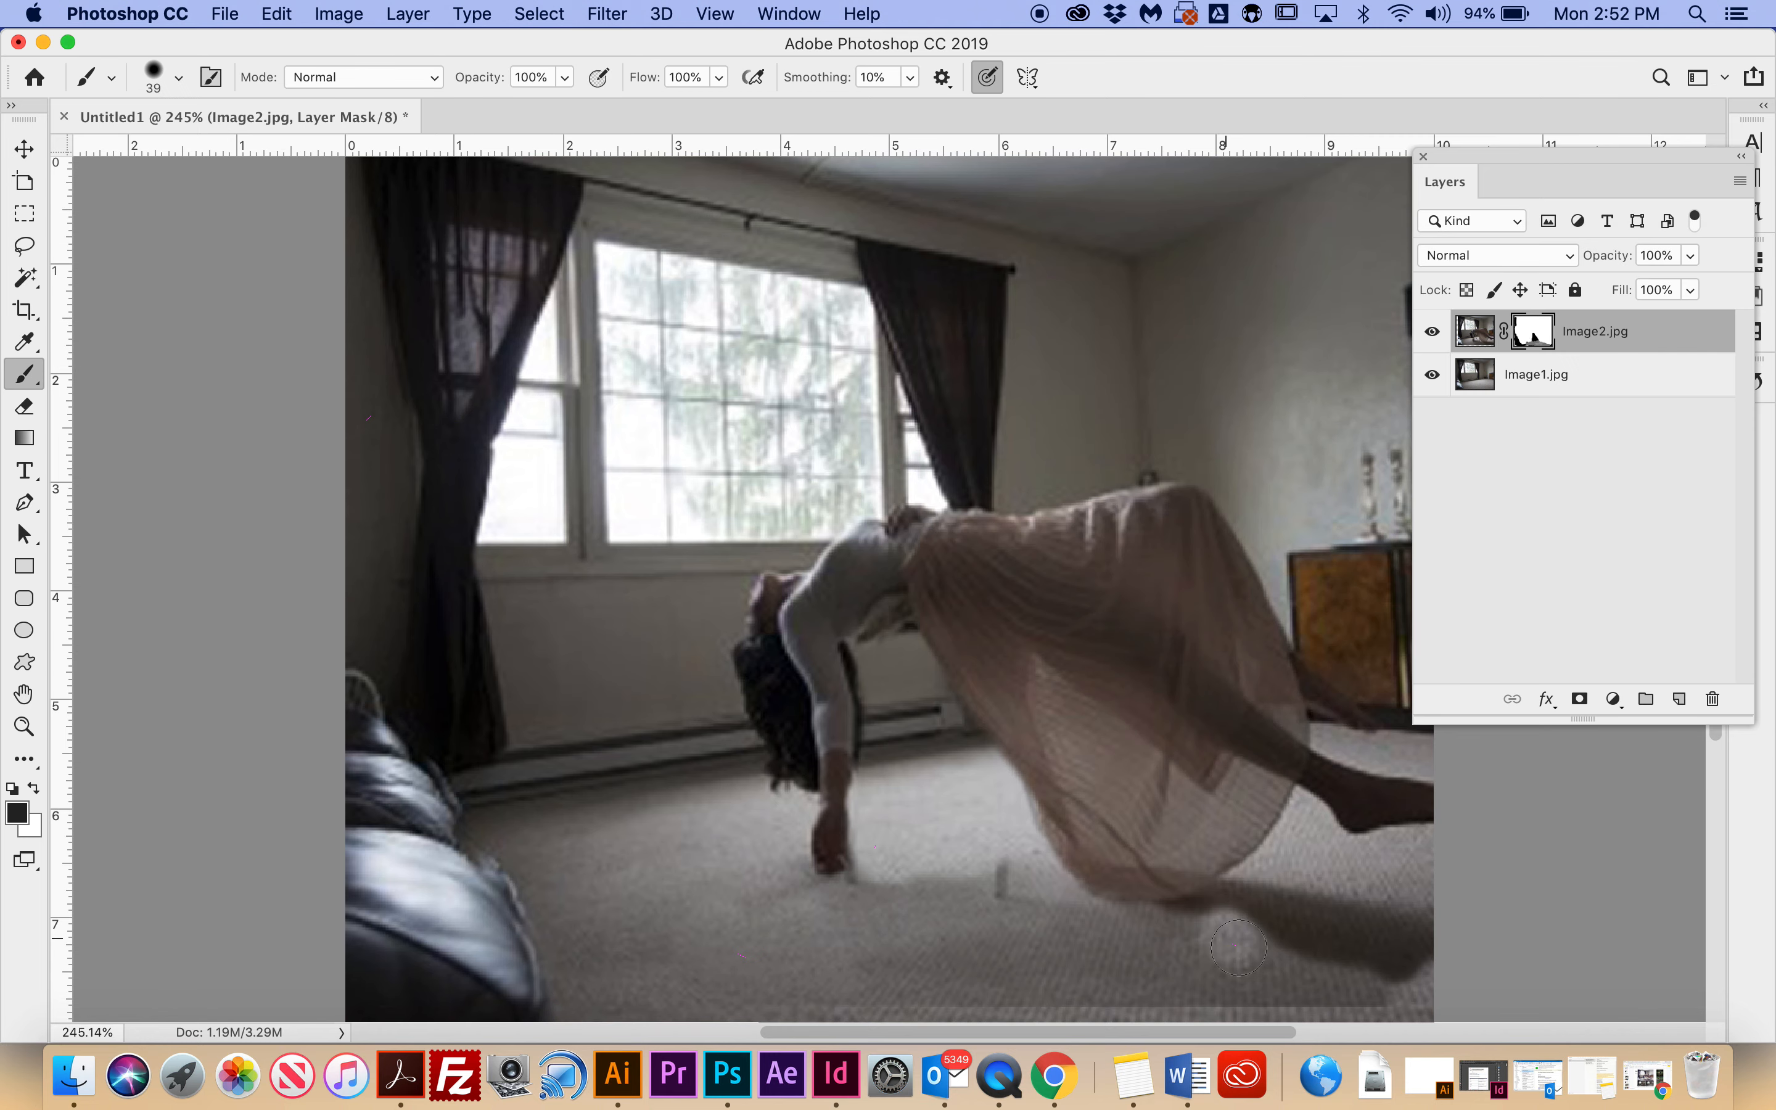
pyautogui.moveTo(1273, 959)
pyautogui.mouseDown()
pyautogui.moveTo(1389, 996)
pyautogui.moveTo(1229, 979)
pyautogui.moveTo(873, 1011)
pyautogui.moveTo(806, 990)
pyautogui.moveTo(969, 938)
pyautogui.moveTo(1190, 956)
pyautogui.mouseUp()
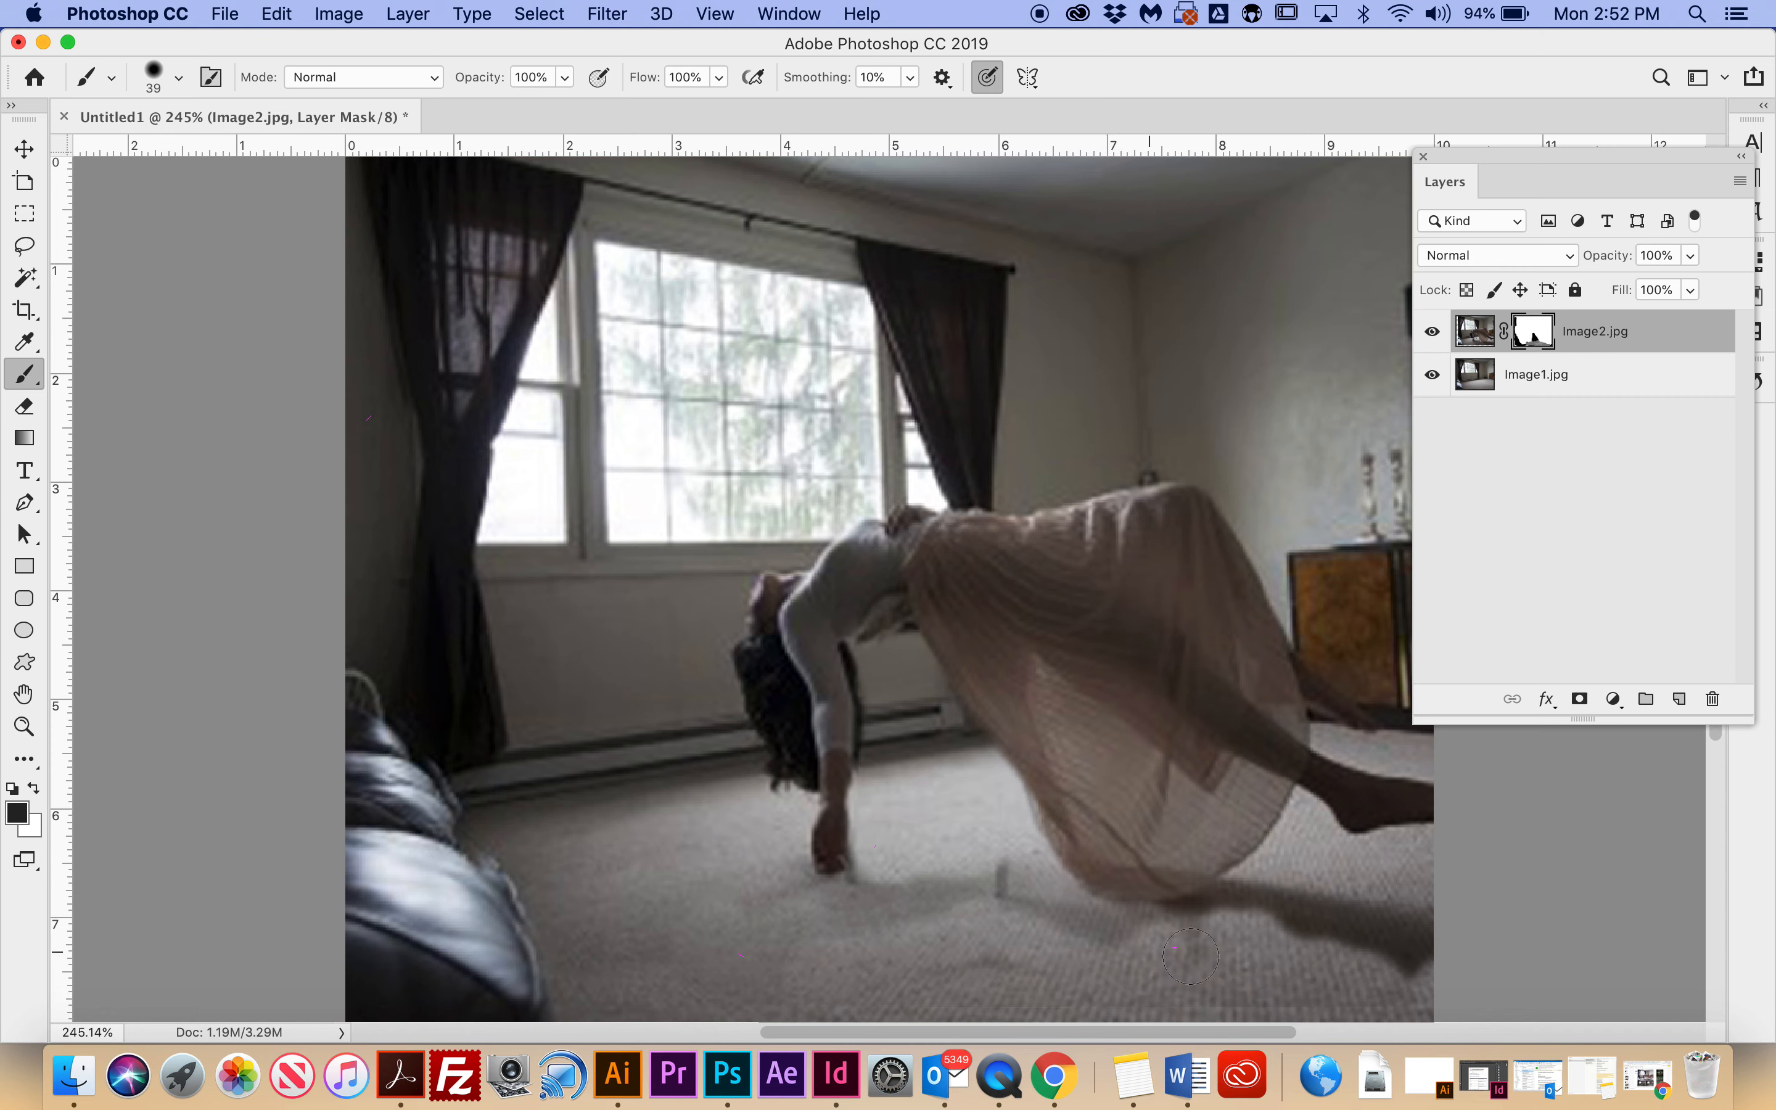
pyautogui.moveTo(1327, 959); pyautogui.dragTo(1428, 964)
pyautogui.moveTo(1303, 948)
pyautogui.mouseDown()
pyautogui.moveTo(1098, 970)
pyautogui.moveTo(1032, 949)
pyautogui.moveTo(1136, 943)
pyautogui.moveTo(993, 911)
pyautogui.moveTo(1001, 881)
pyautogui.moveTo(1015, 907)
pyautogui.moveTo(934, 888)
pyautogui.moveTo(913, 917)
pyautogui.moveTo(873, 875)
pyautogui.moveTo(853, 909)
pyautogui.moveTo(661, 935)
pyautogui.mouseUp()
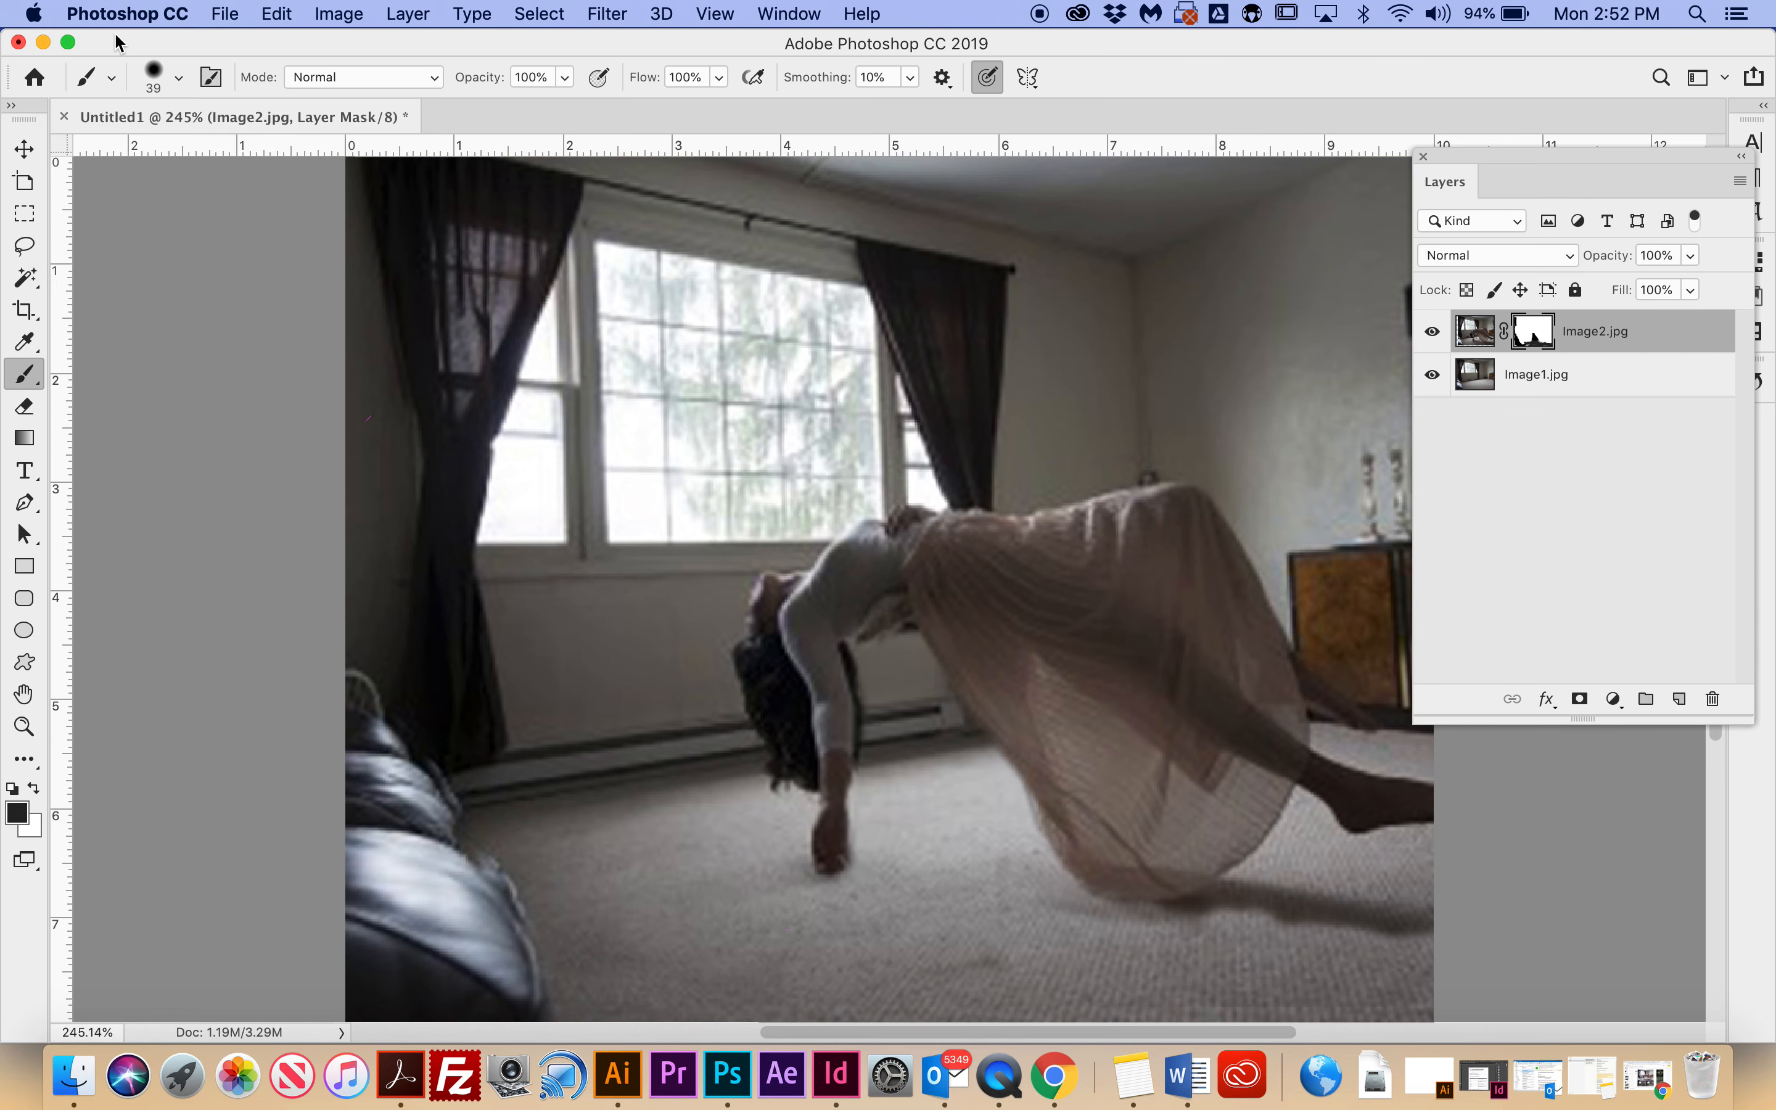
# - Start saving a Photoshop-format copy to the Desktop, naming it with the person's full name followed by _MissingPIeceMMDDYYY
pyautogui.click(224, 13)
pyautogui.click(236, 270)
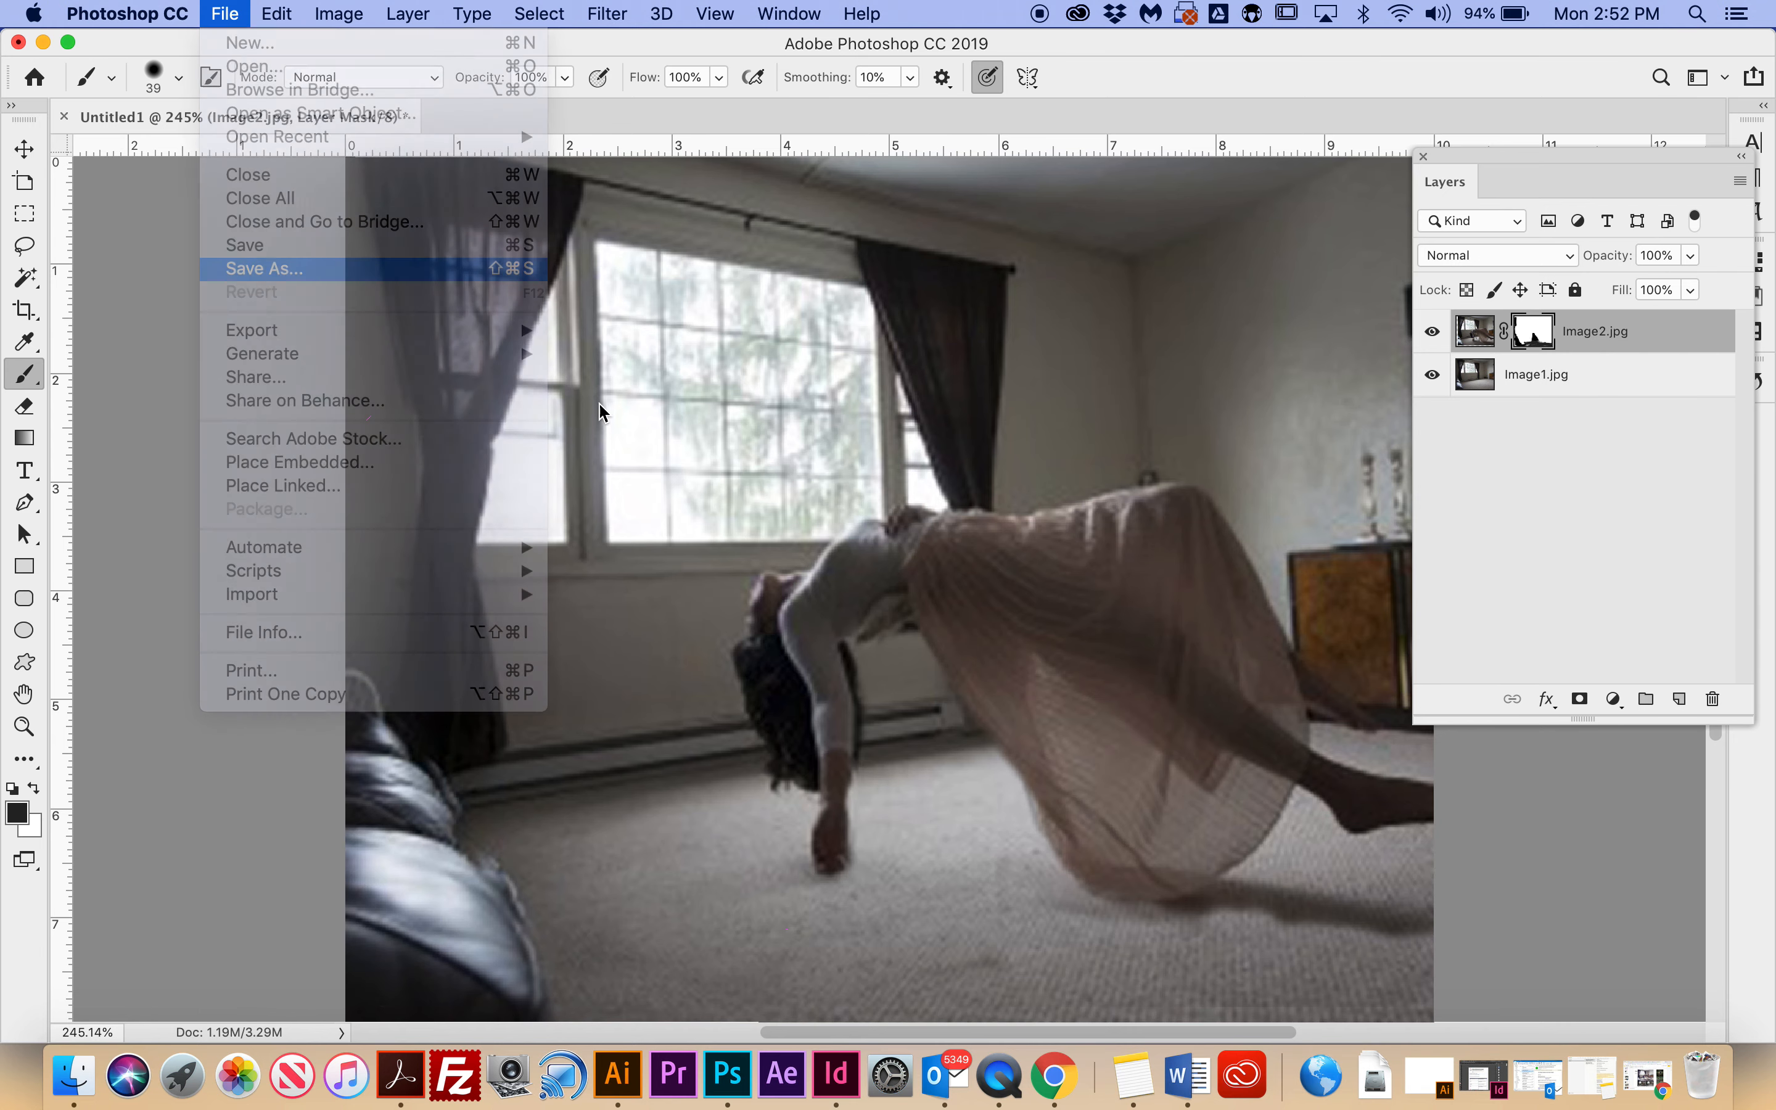
pyautogui.write('HeidiVare')
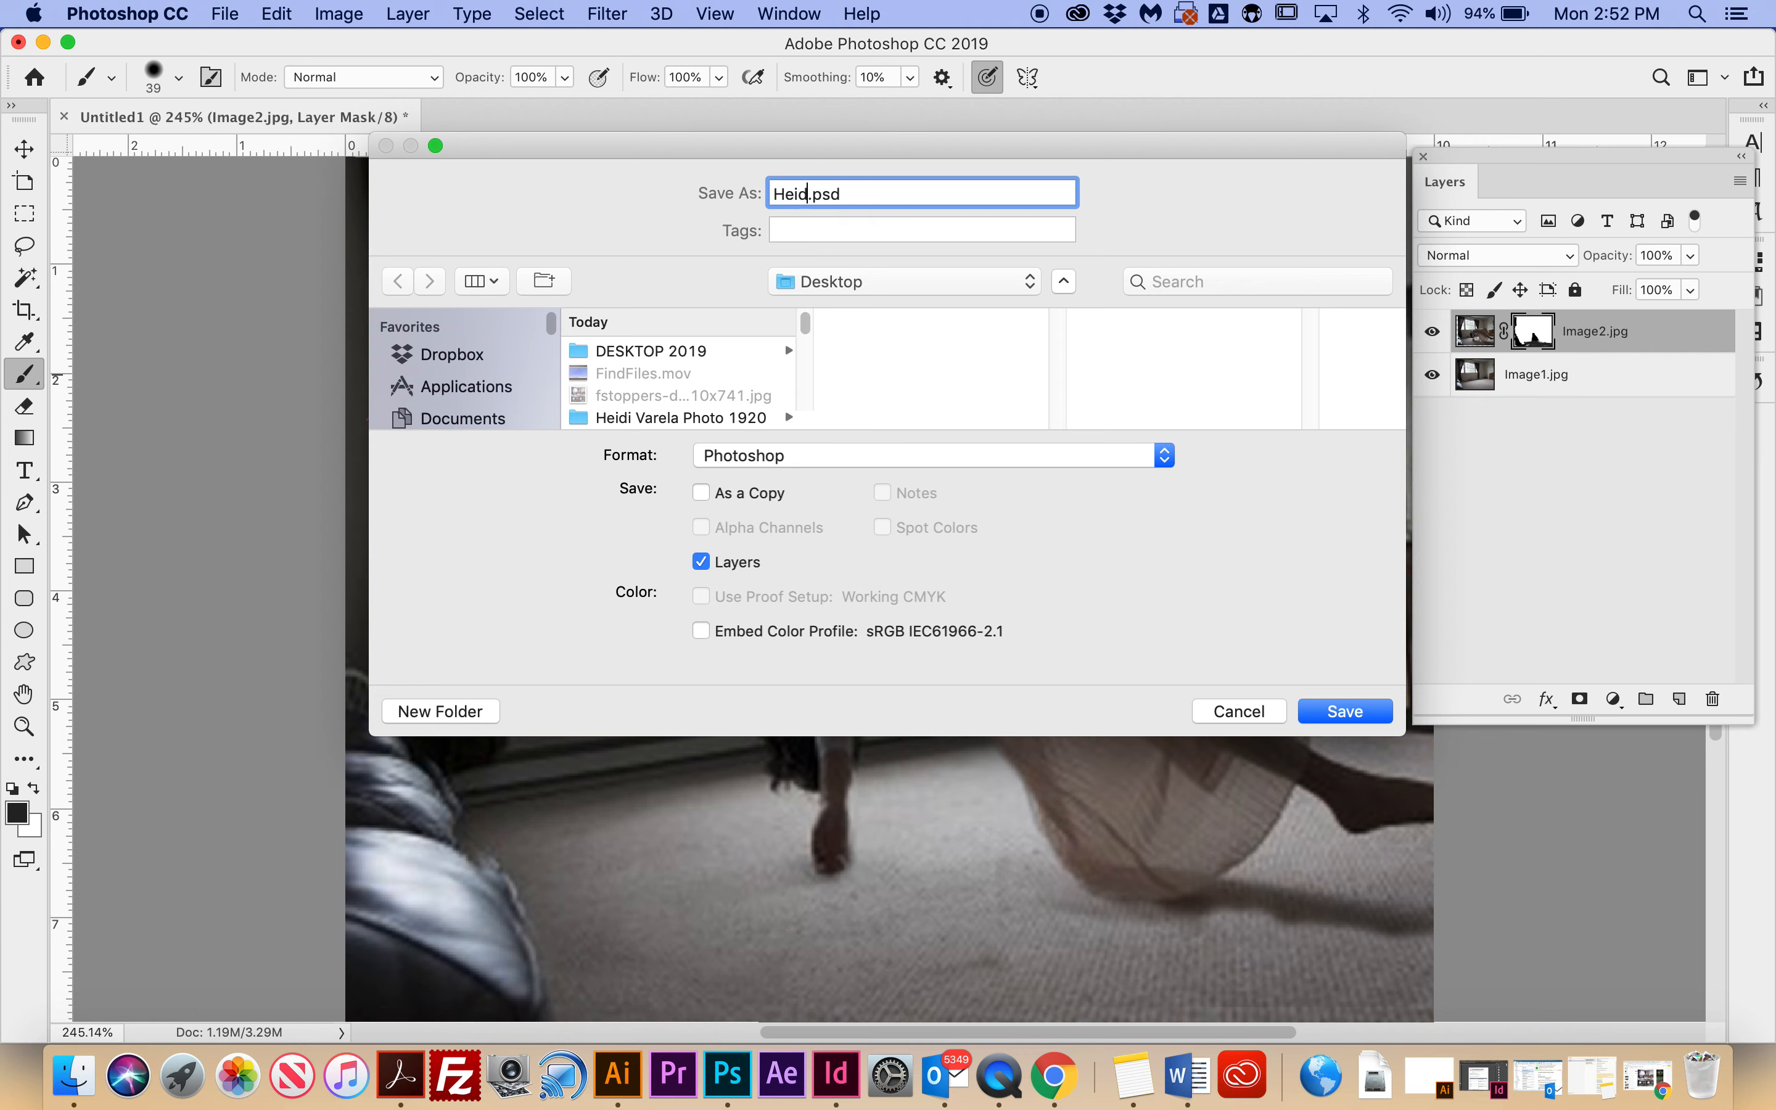
pyautogui.write('la_M')
pyautogui.write('issingPiece')
pyautogui.write('MMDDYYY')
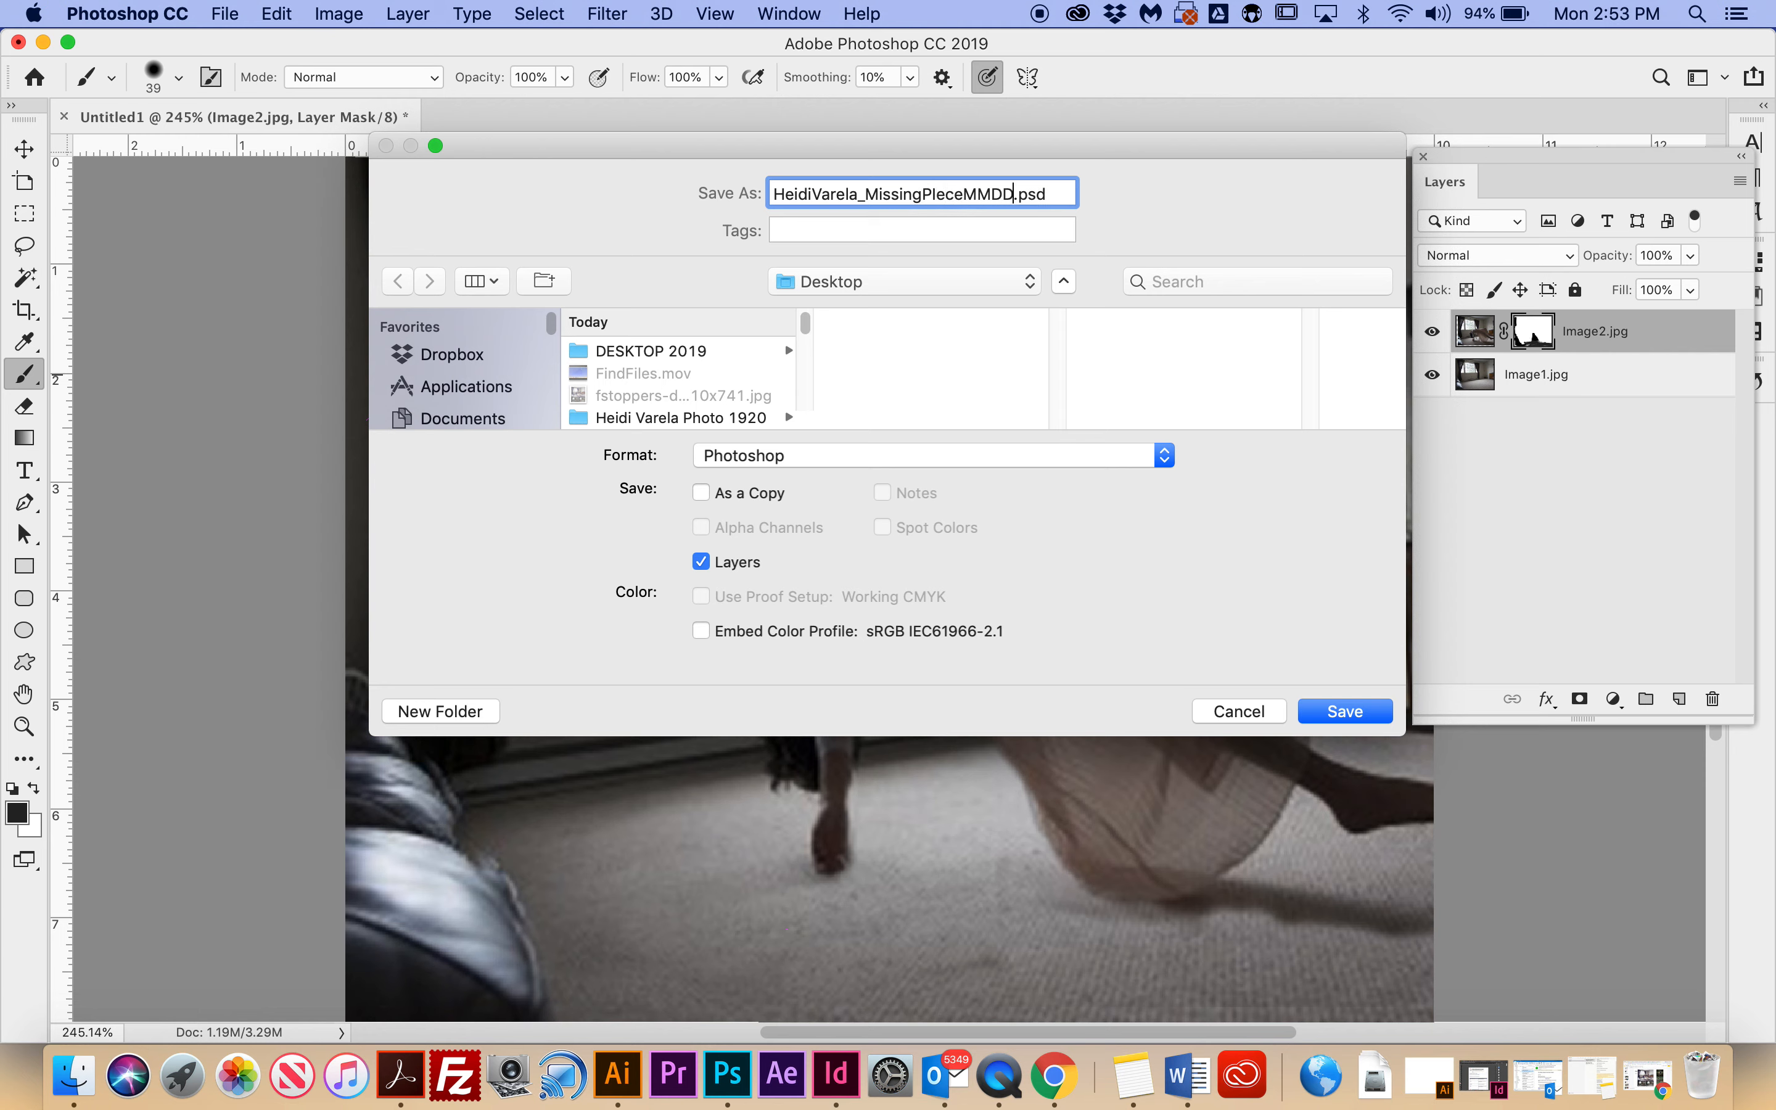